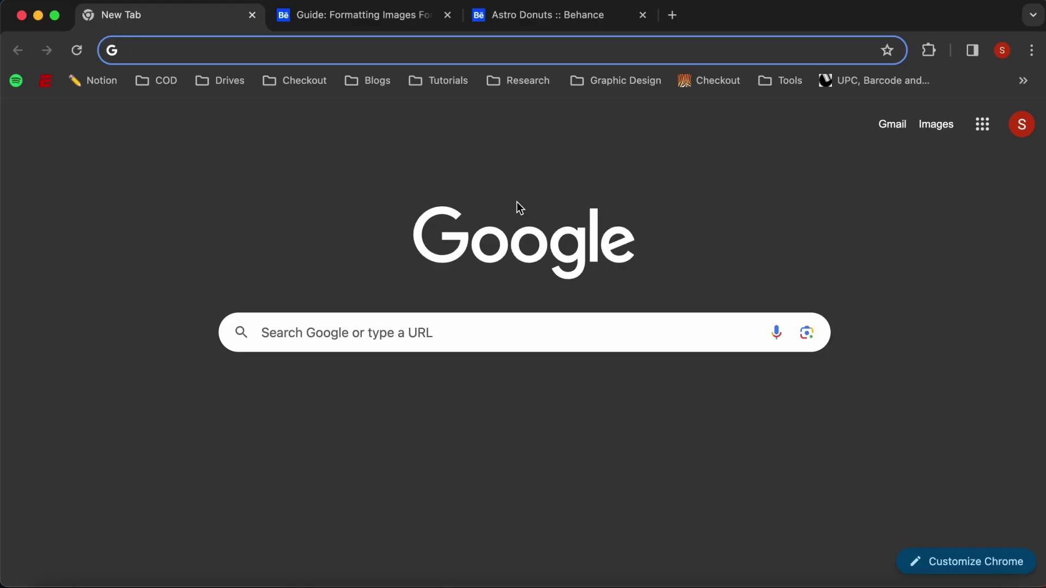
Open the Behance image formatting guide and read down to its 10MB/50MB file size limits
{"action": "left_click", "coordinate": [371, 24]}
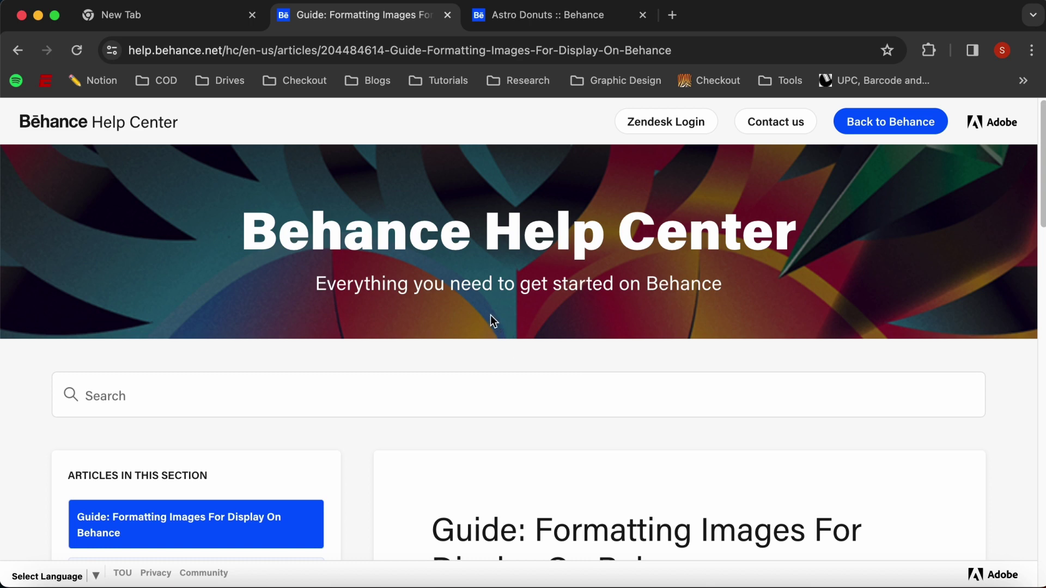
{"action": "scroll", "coordinate": [490, 319], "scroll_direction": "down", "scroll_amount": 6}
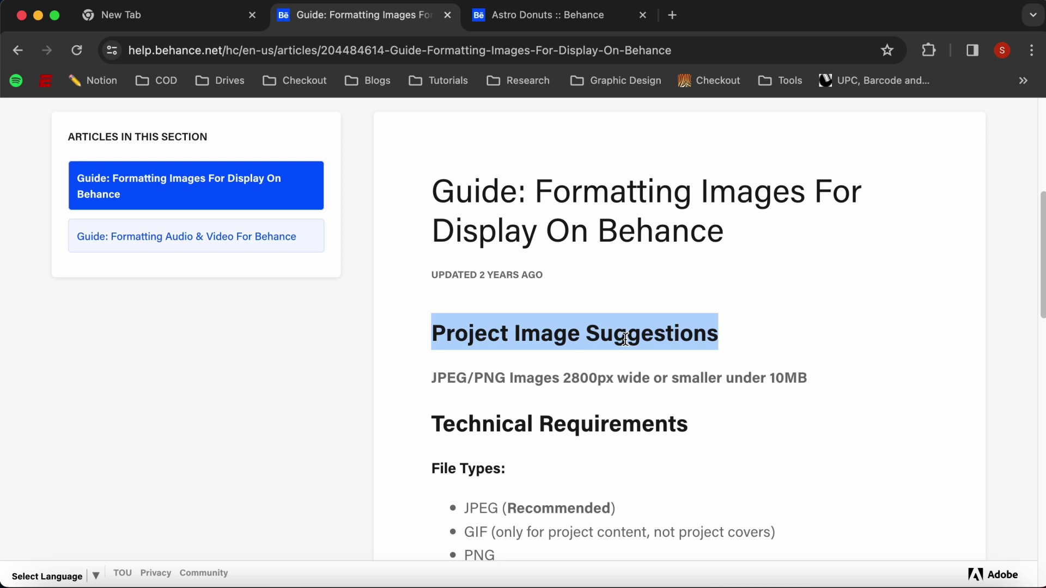
{"action": "scroll", "coordinate": [593, 310], "scroll_direction": "down", "scroll_amount": 4}
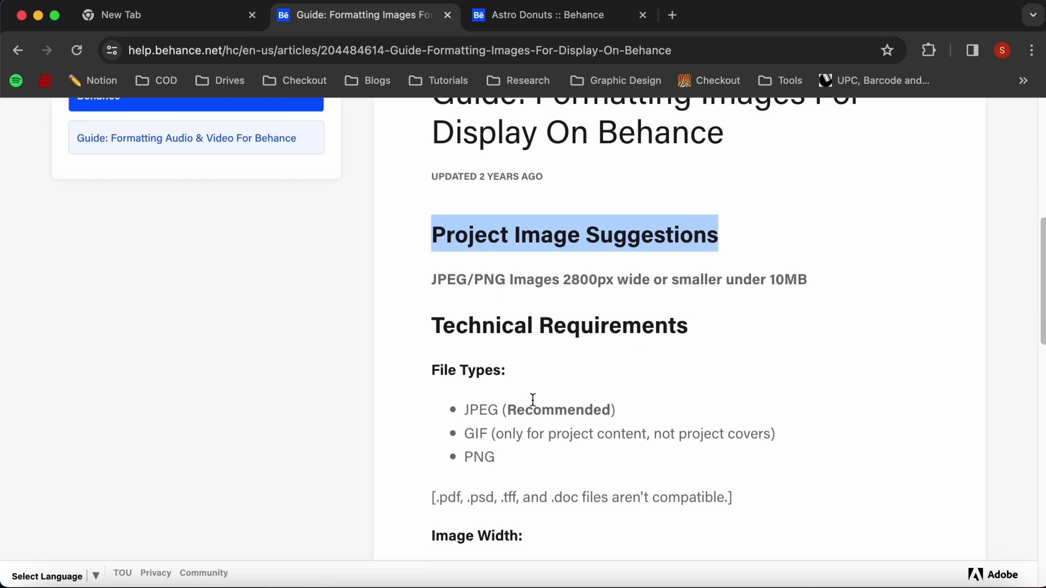
{"action": "scroll", "coordinate": [460, 403], "scroll_direction": "down", "scroll_amount": 3}
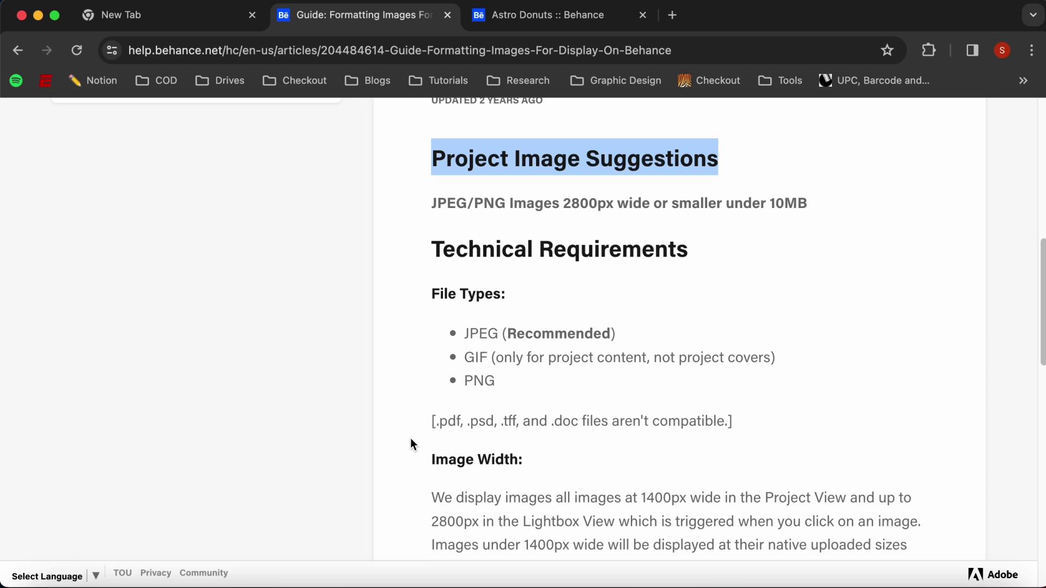
{"action": "scroll", "coordinate": [411, 438], "scroll_direction": "down", "scroll_amount": 3}
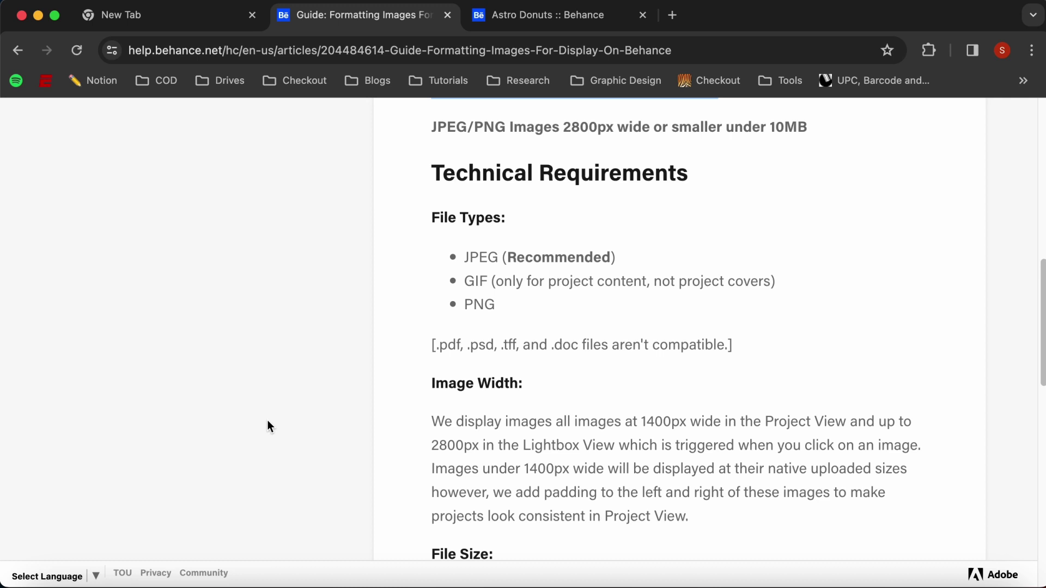
{"action": "scroll", "coordinate": [268, 421], "scroll_direction": "down", "scroll_amount": 5}
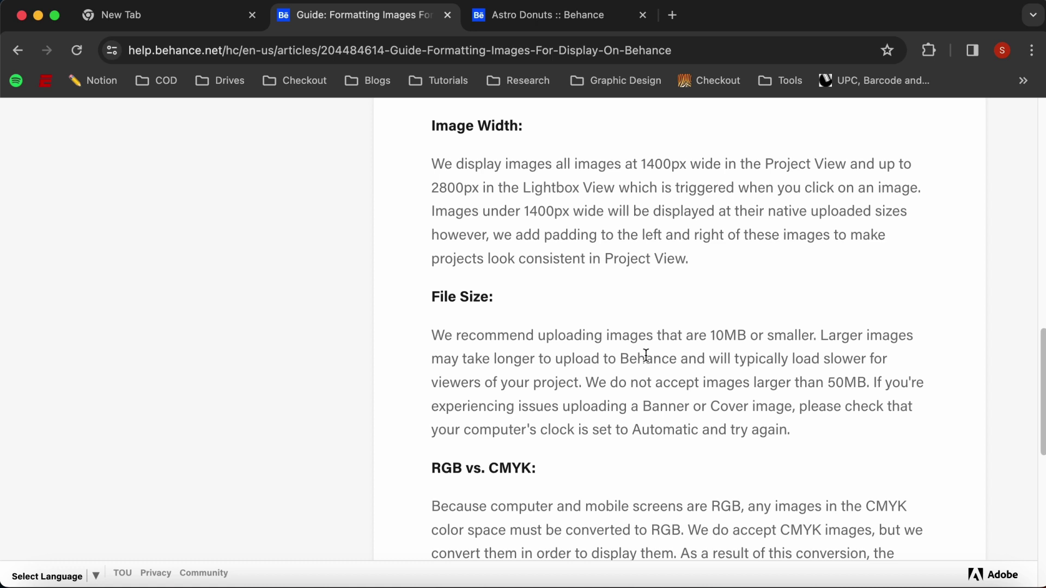
Scroll the image guide to its end, through the Image Quality Tips
{"action": "scroll", "coordinate": [646, 354], "scroll_direction": "down", "scroll_amount": 3}
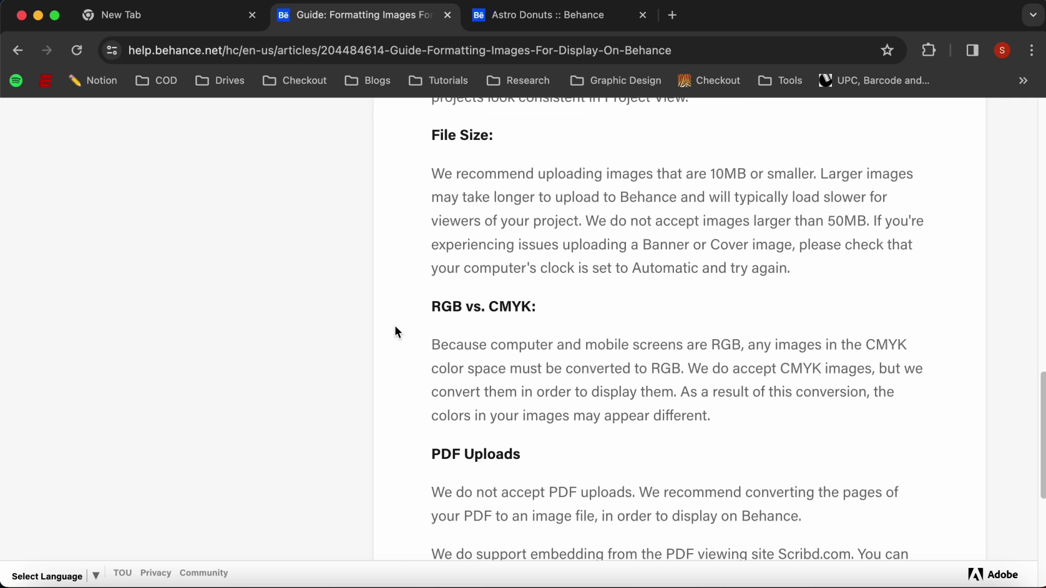
{"action": "scroll", "coordinate": [396, 329], "scroll_direction": "down", "scroll_amount": 3}
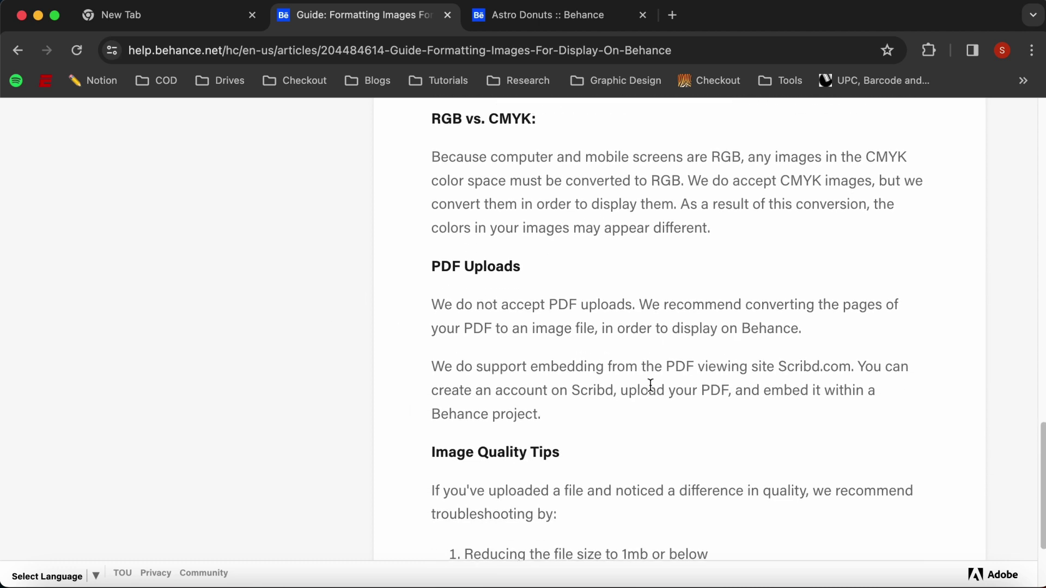
{"action": "scroll", "coordinate": [533, 355], "scroll_direction": "down", "scroll_amount": 1}
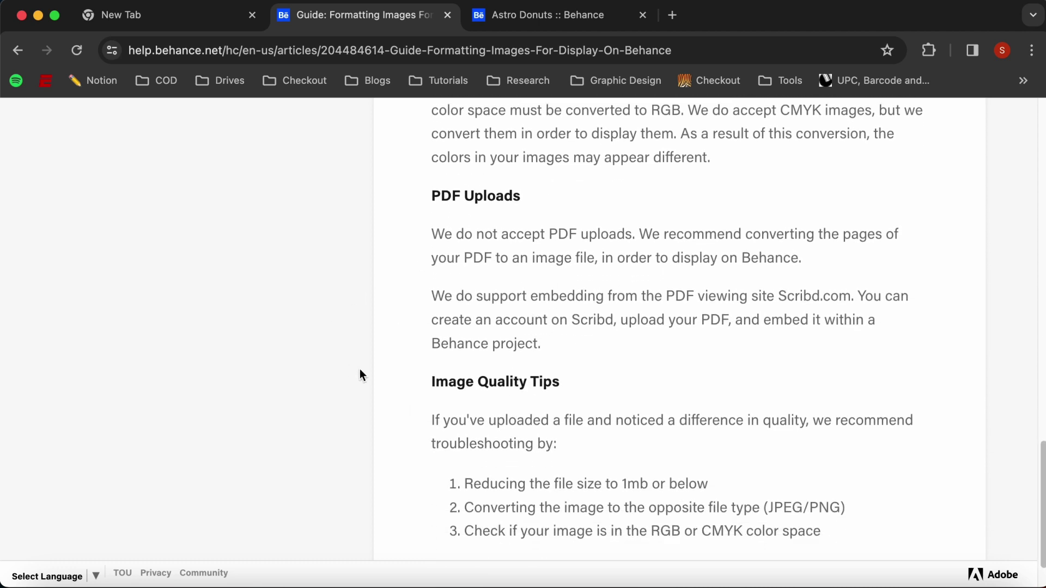
{"action": "scroll", "coordinate": [425, 413], "scroll_direction": "down", "scroll_amount": 1}
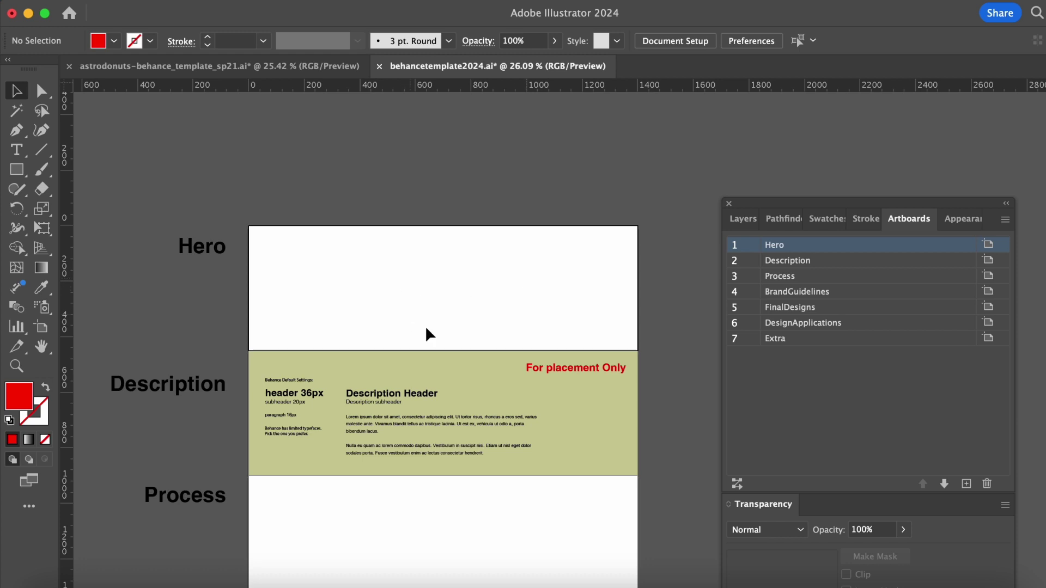
Scan the template's Hero, Description and Process artboards, then bring up the Astro Donuts project in Chrome
{"action": "scroll", "coordinate": [468, 325], "scroll_direction": "down", "scroll_amount": 2}
{"action": "scroll", "coordinate": [469, 325], "scroll_direction": "down", "scroll_amount": 2}
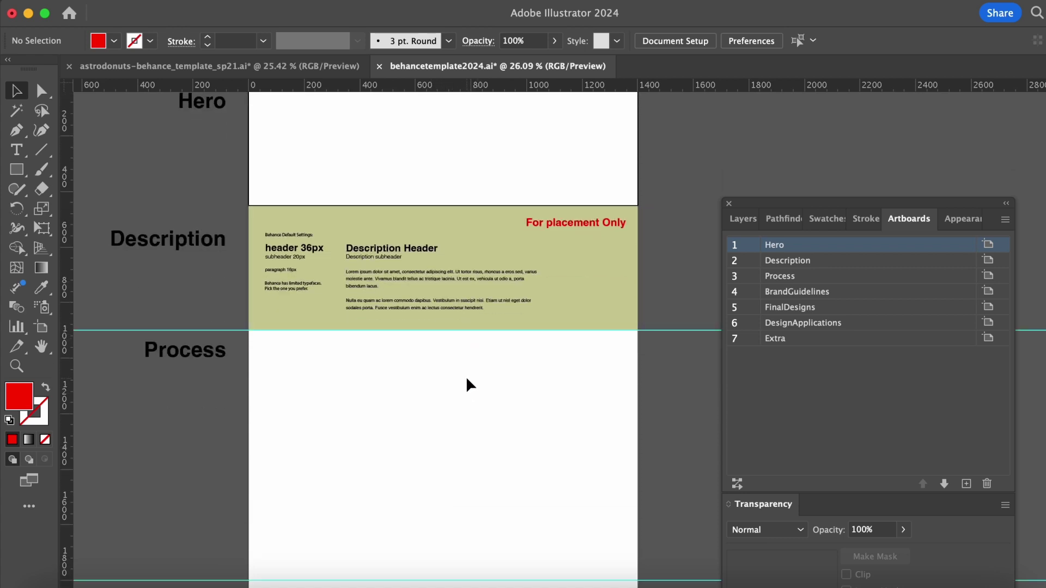
{"action": "scroll", "coordinate": [465, 380], "scroll_direction": "down", "scroll_amount": 5}
{"action": "scroll", "coordinate": [467, 392], "scroll_direction": "up", "scroll_amount": 6}
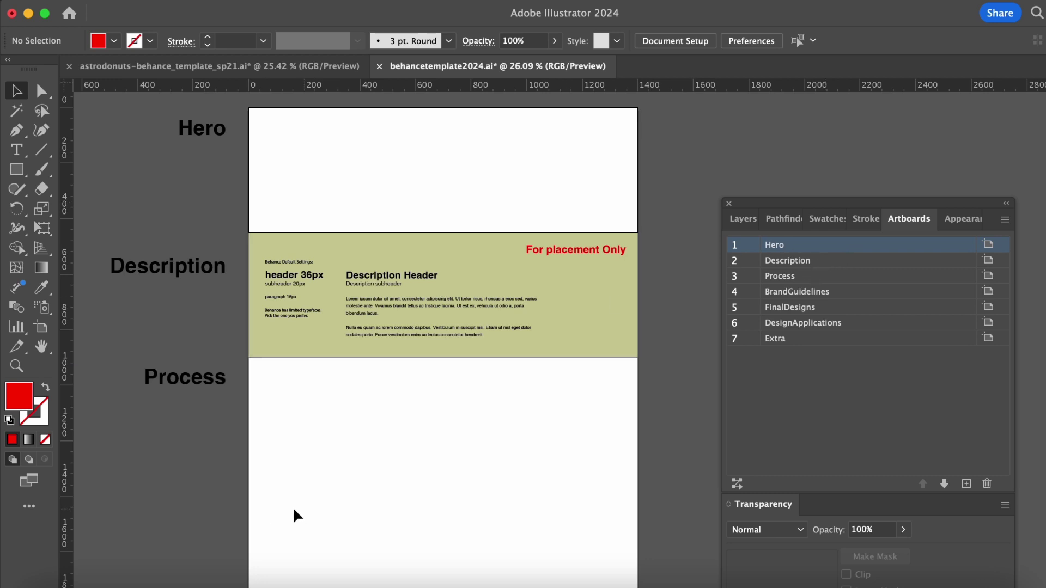
{"action": "left_click", "coordinate": [79, 586]}
Scroll through the Astro Donuts Behance project, selecting its title and description, then return to Illustrator
{"action": "scroll", "coordinate": [509, 375], "scroll_direction": "down", "scroll_amount": 2}
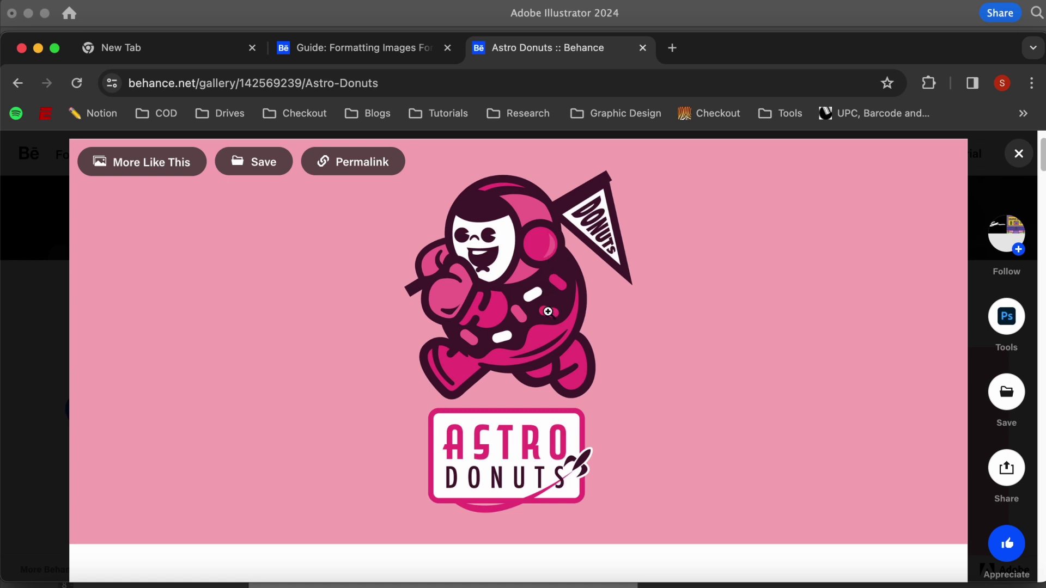
{"action": "scroll", "coordinate": [539, 308], "scroll_direction": "down", "scroll_amount": 5}
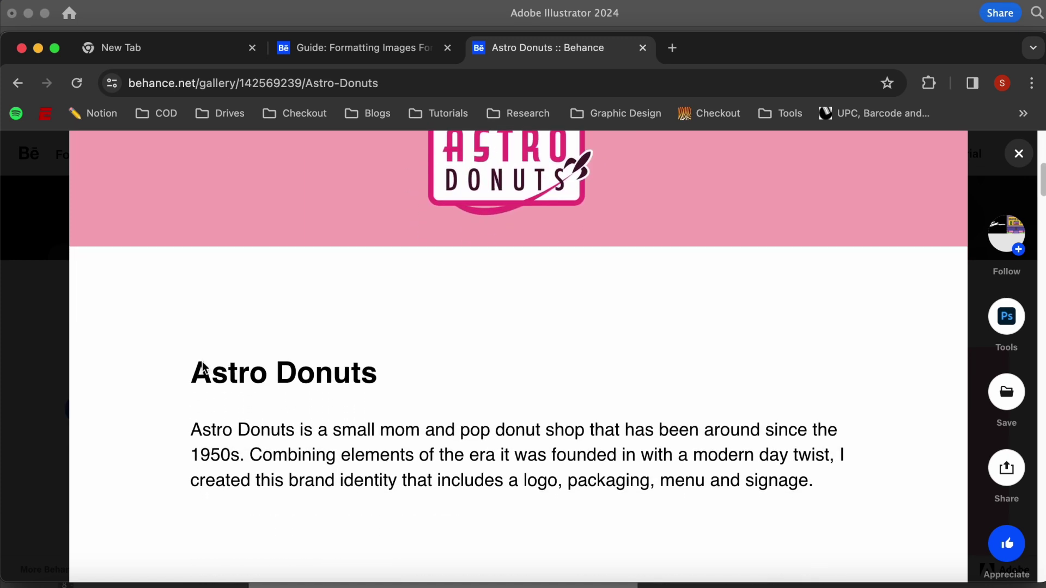
{"action": "left_click_drag", "start_coordinate": [195, 367], "coordinate": [822, 497]}
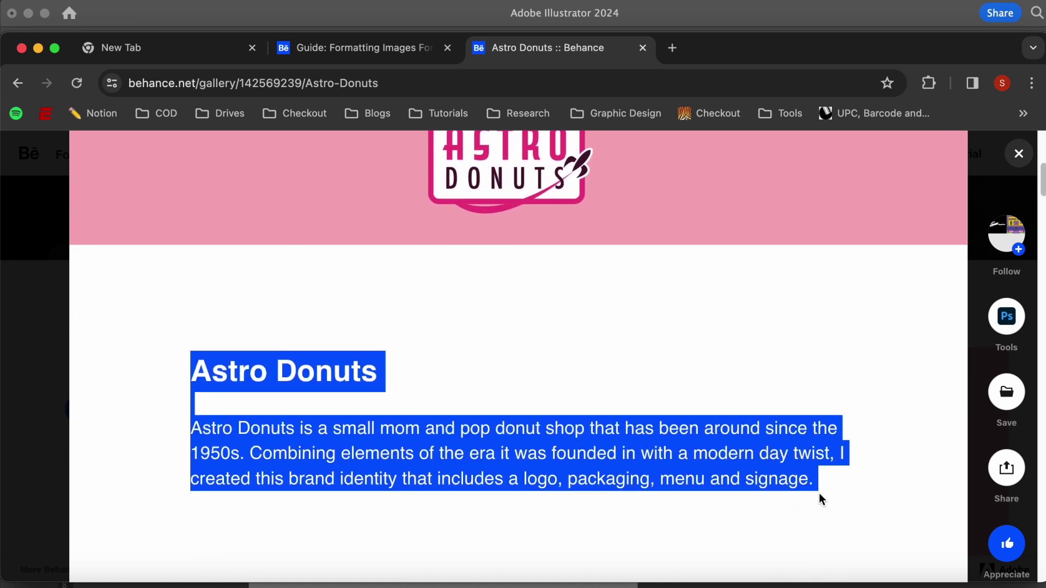
{"action": "scroll", "coordinate": [812, 493], "scroll_direction": "down", "scroll_amount": 10}
{"action": "scroll", "coordinate": [432, 353], "scroll_direction": "down", "scroll_amount": 15}
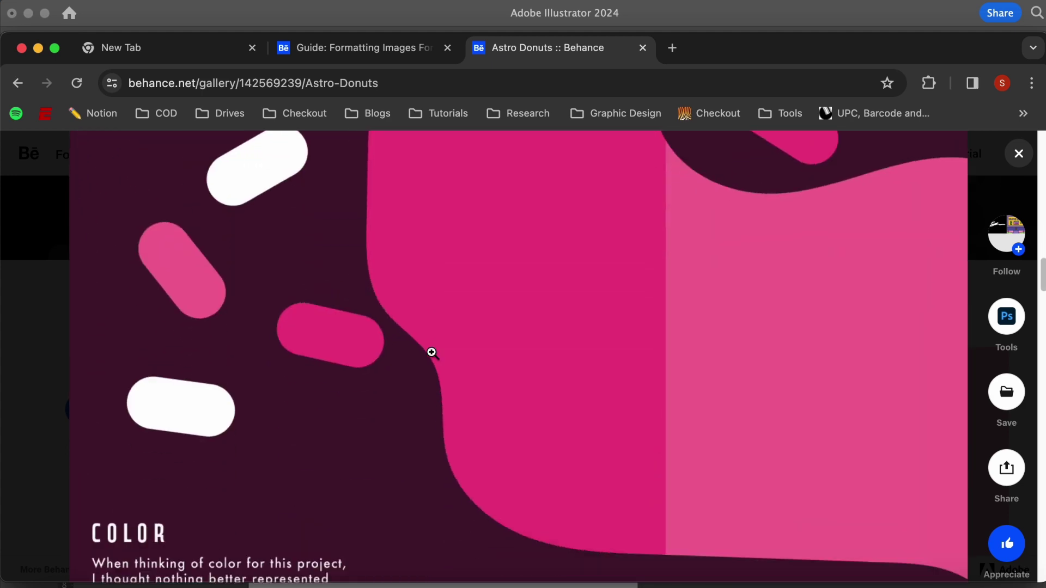
{"action": "scroll", "coordinate": [432, 353], "scroll_direction": "down", "scroll_amount": 6}
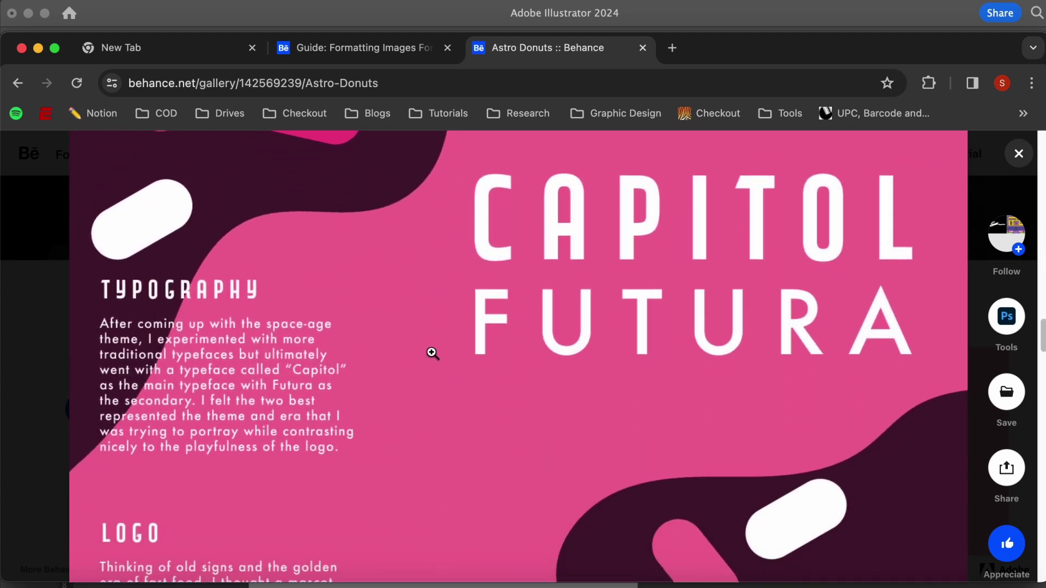
{"action": "scroll", "coordinate": [433, 353], "scroll_direction": "down", "scroll_amount": 15}
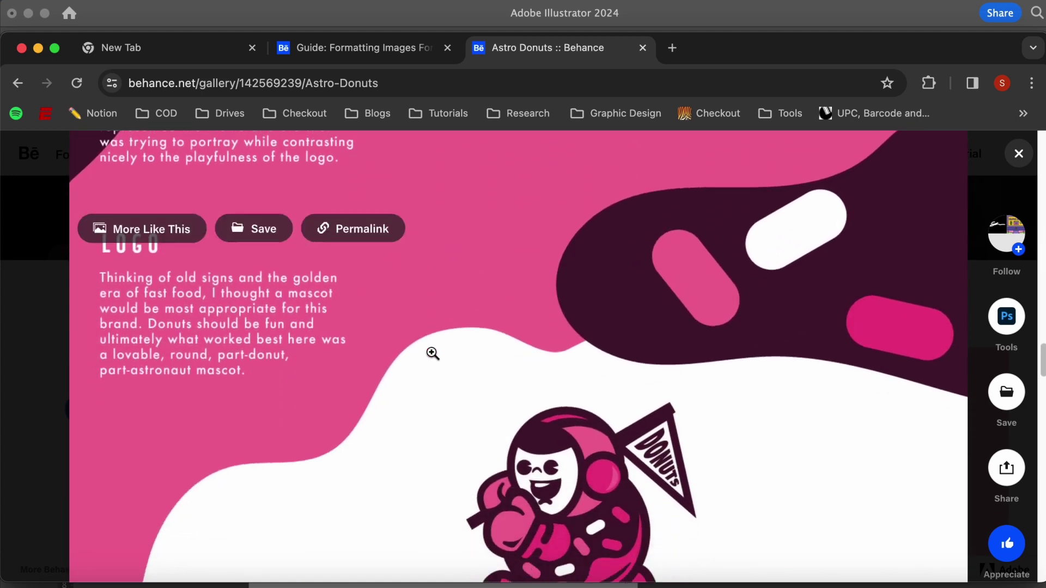
{"action": "scroll", "coordinate": [432, 353], "scroll_direction": "down", "scroll_amount": 3}
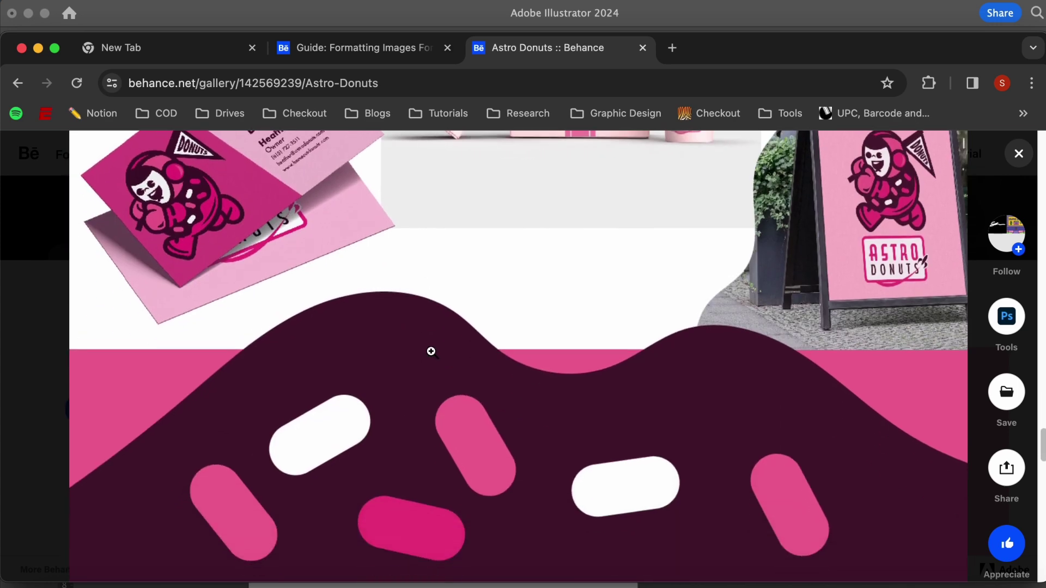
{"action": "left_click", "coordinate": [327, 574]}
{"action": "scroll", "coordinate": [362, 373], "scroll_direction": "up", "scroll_amount": 2}
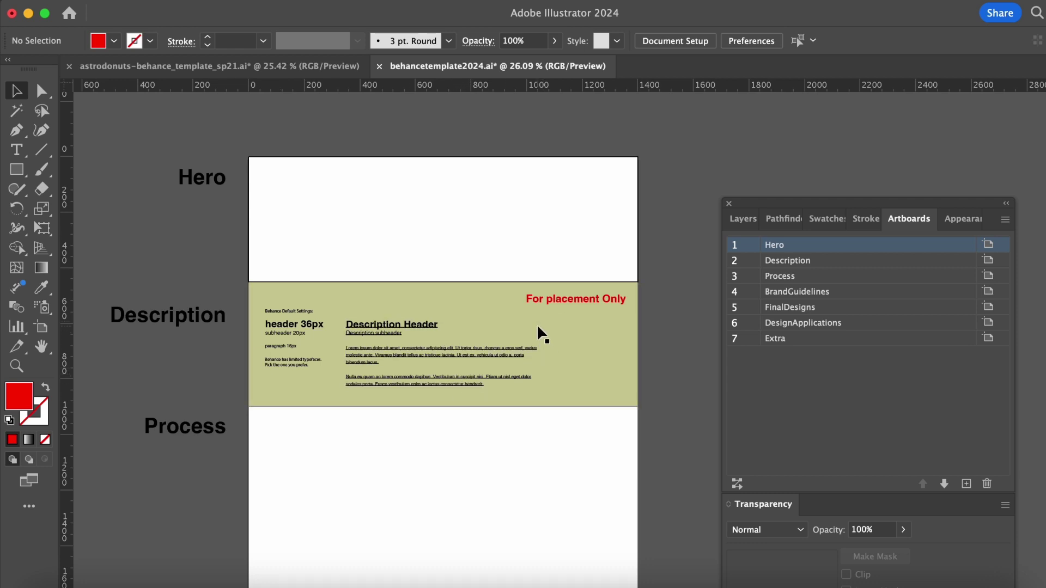
{"action": "scroll", "coordinate": [545, 340], "scroll_direction": "up", "scroll_amount": 3}
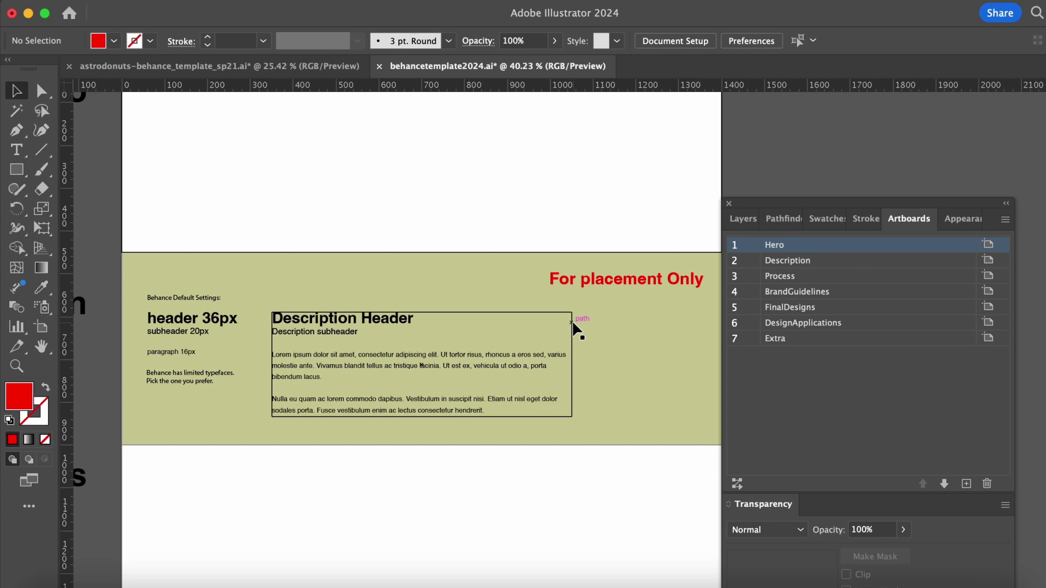
{"action": "scroll", "coordinate": [575, 329], "scroll_direction": "left", "scroll_amount": 1}
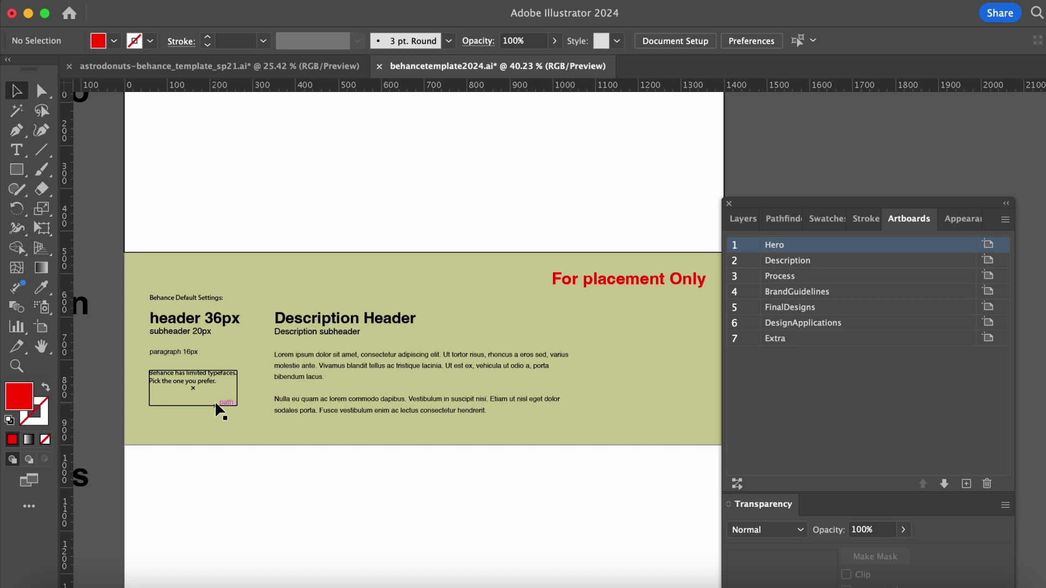
{"action": "scroll", "coordinate": [321, 443], "scroll_direction": "down", "scroll_amount": 3}
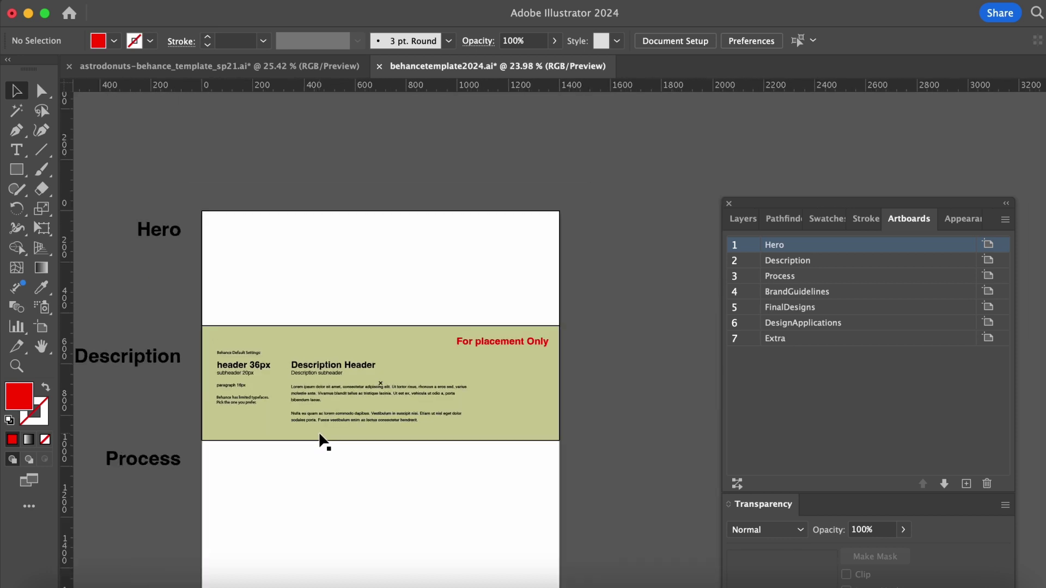
{"action": "left_click", "coordinate": [267, 66]}
Select the pink Astro Donuts header artwork group in the astrodonuts file
{"action": "scroll", "coordinate": [313, 221], "scroll_direction": "up", "scroll_amount": 2}
{"action": "scroll", "coordinate": [306, 211], "scroll_direction": "down", "scroll_amount": 10}
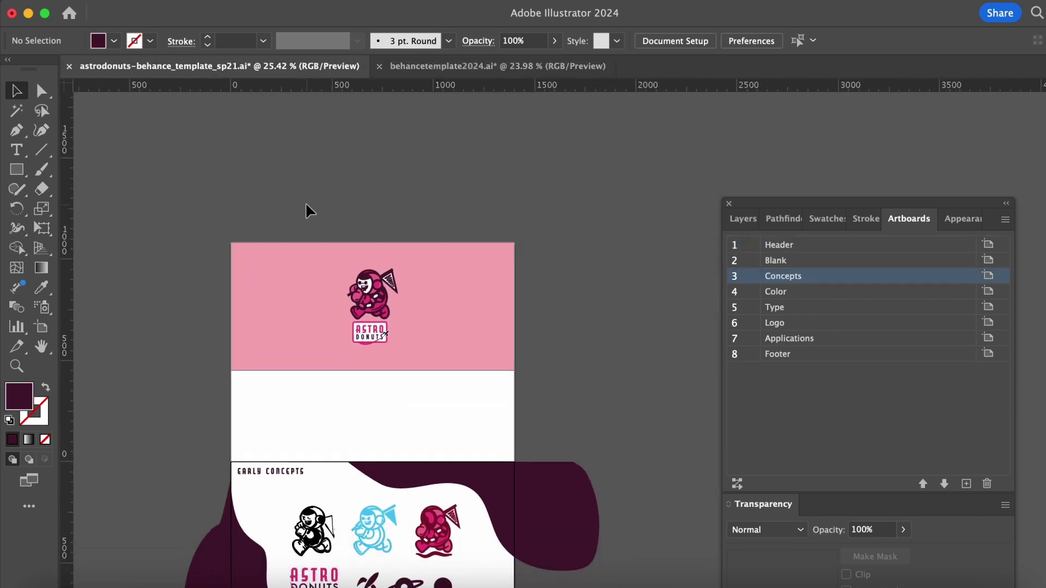
{"action": "scroll", "coordinate": [305, 210], "scroll_direction": "down", "scroll_amount": 10}
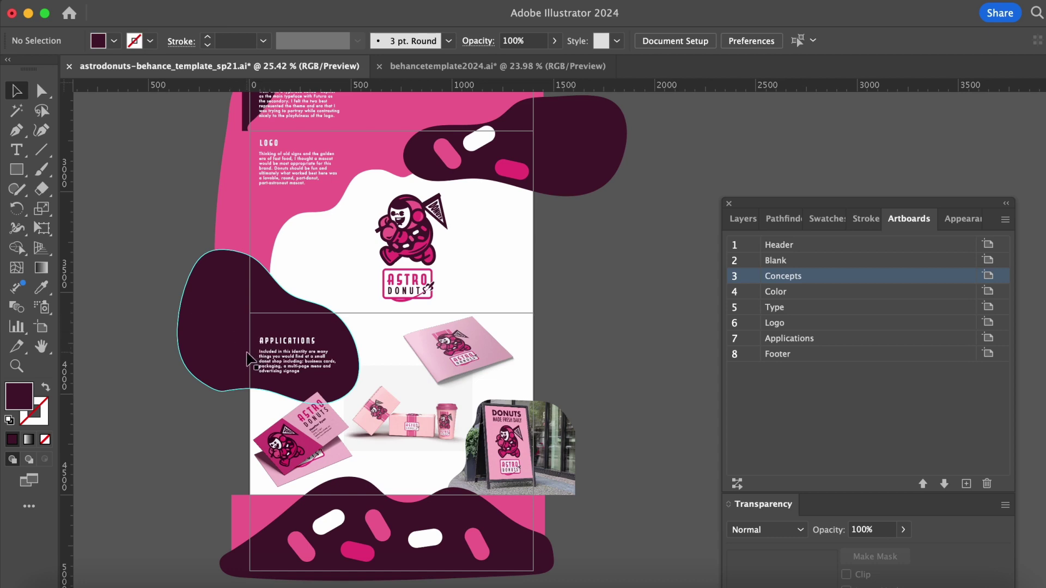
{"action": "scroll", "coordinate": [250, 355], "scroll_direction": "up", "scroll_amount": 5}
{"action": "scroll", "coordinate": [250, 351], "scroll_direction": "up", "scroll_amount": 20}
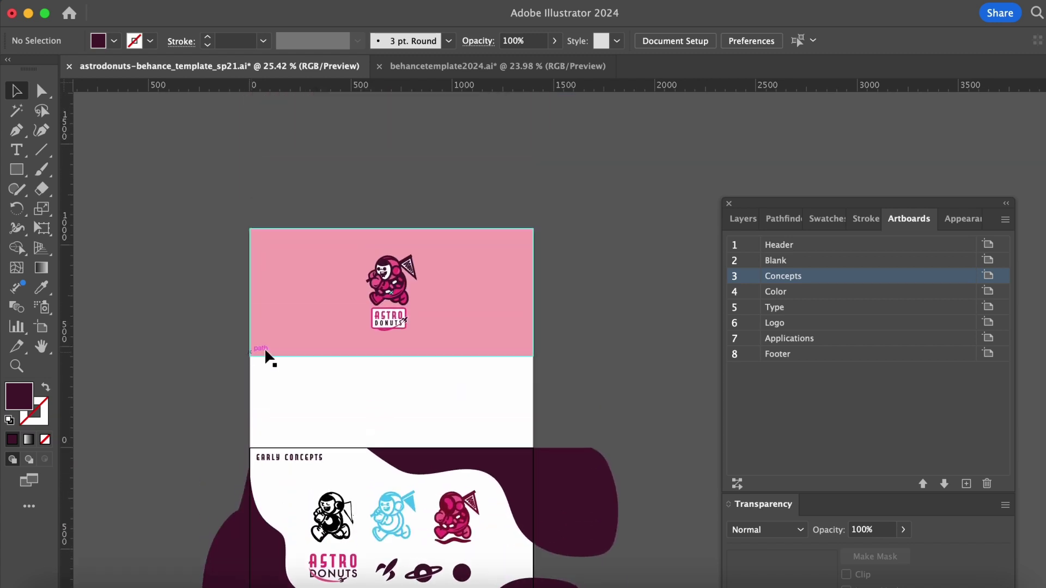
{"action": "left_click", "coordinate": [352, 302]}
{"action": "left_click", "coordinate": [352, 303]}
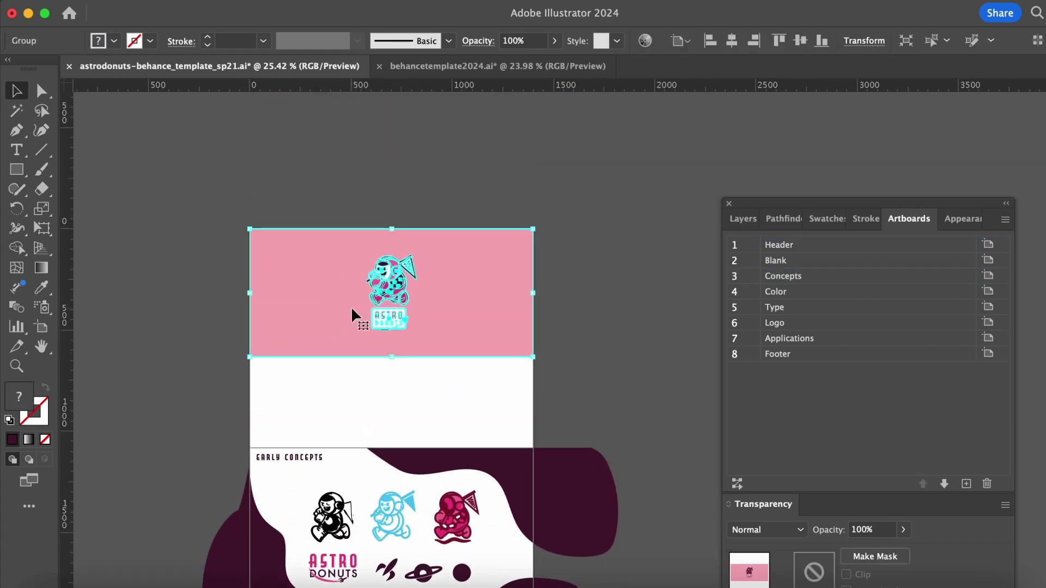
Paste the header artwork into behancetemplate2024.ai and position it on the Hero artboard
{"action": "left_click", "coordinate": [490, 66]}
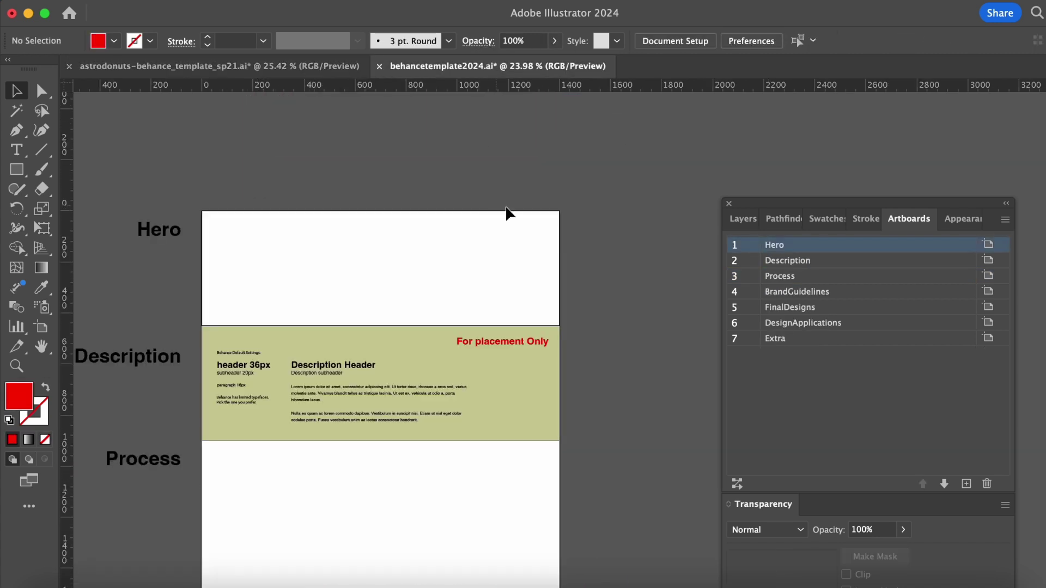
{"action": "key", "text": "cmd+v"}
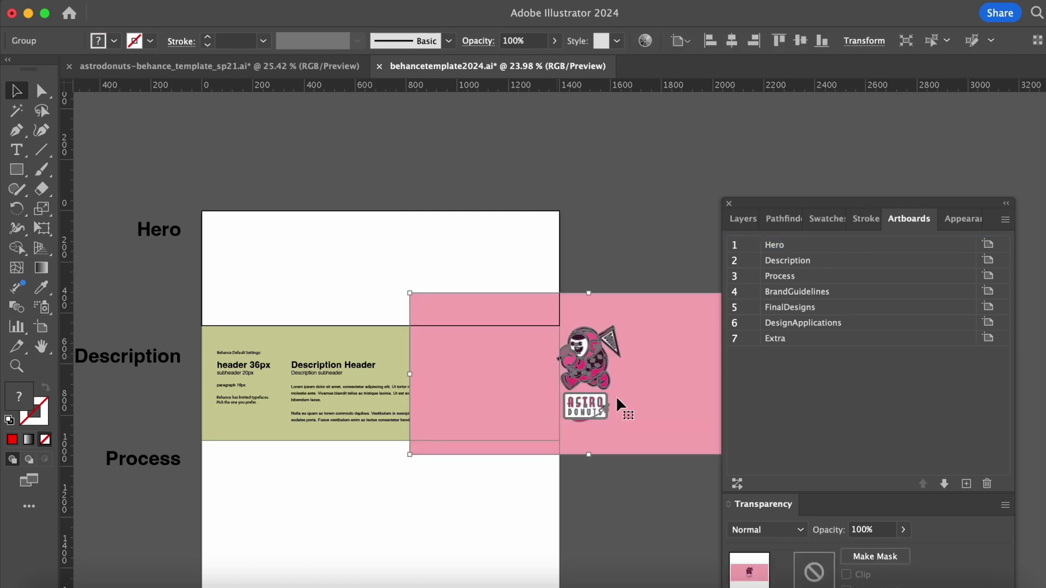
{"action": "left_click_drag", "start_coordinate": [482, 421], "coordinate": [286, 292]}
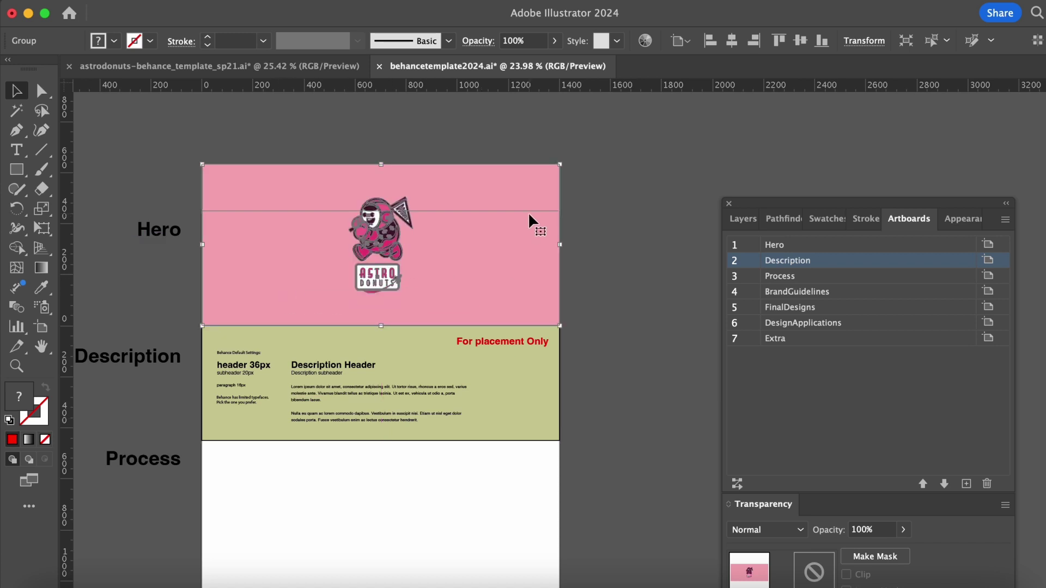
{"action": "left_click", "coordinate": [617, 219]}
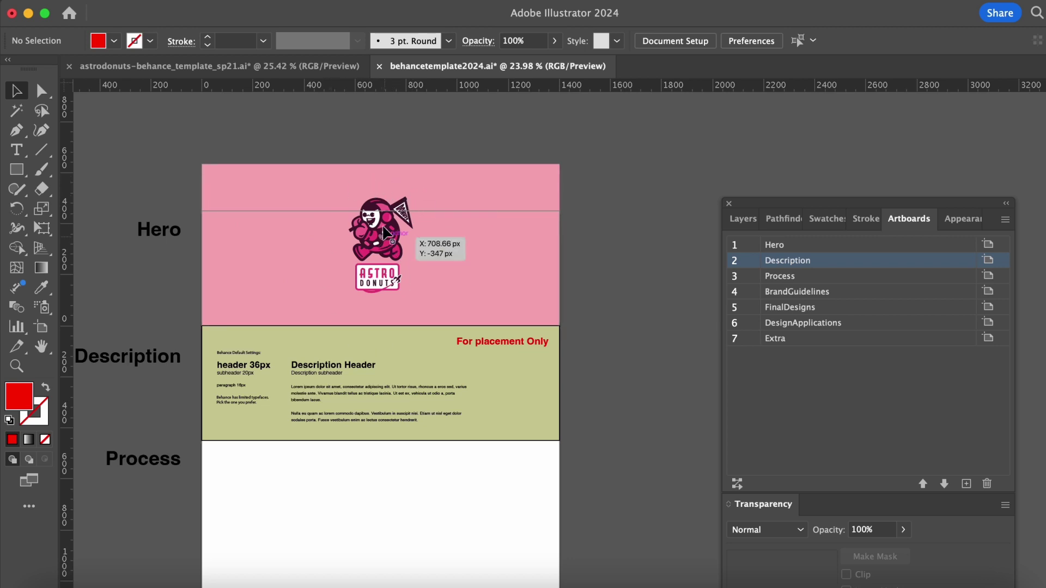
Drag the Hero artboard's top edge up to 1400 × 624 px and confirm in Artboard Options
{"action": "mouse_move", "coordinate": [375, 230]}
{"action": "left_mouse_down"}
{"action": "mouse_move", "coordinate": [388, 268]}
{"action": "mouse_move", "coordinate": [372, 251]}
{"action": "mouse_move", "coordinate": [385, 258]}
{"action": "mouse_move", "coordinate": [375, 230]}
{"action": "left_mouse_up"}
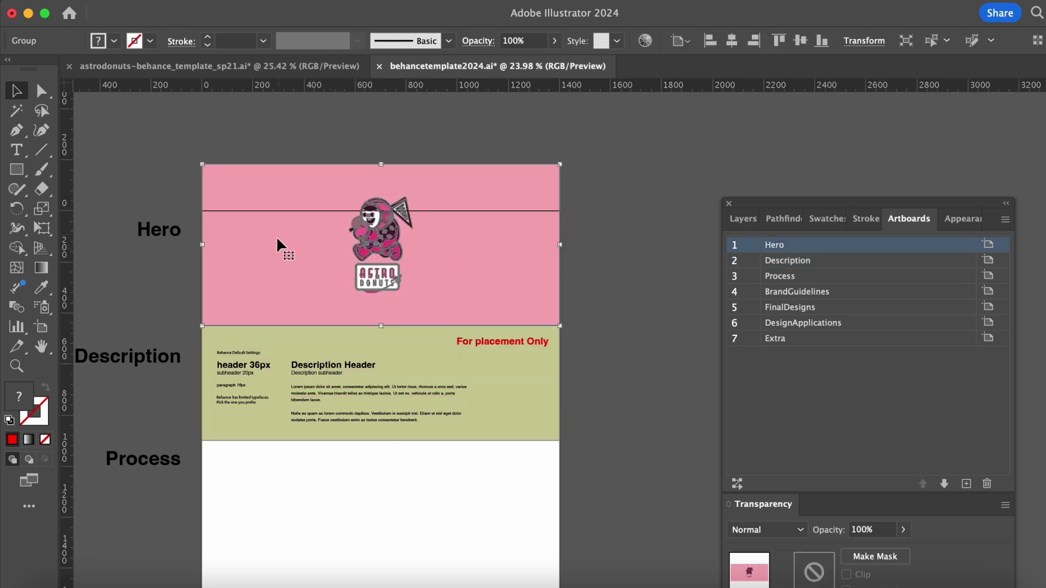
{"action": "left_click", "coordinate": [41, 327]}
{"action": "left_click_drag", "start_coordinate": [385, 213], "coordinate": [365, 167]}
{"action": "double_click", "coordinate": [364, 167]}
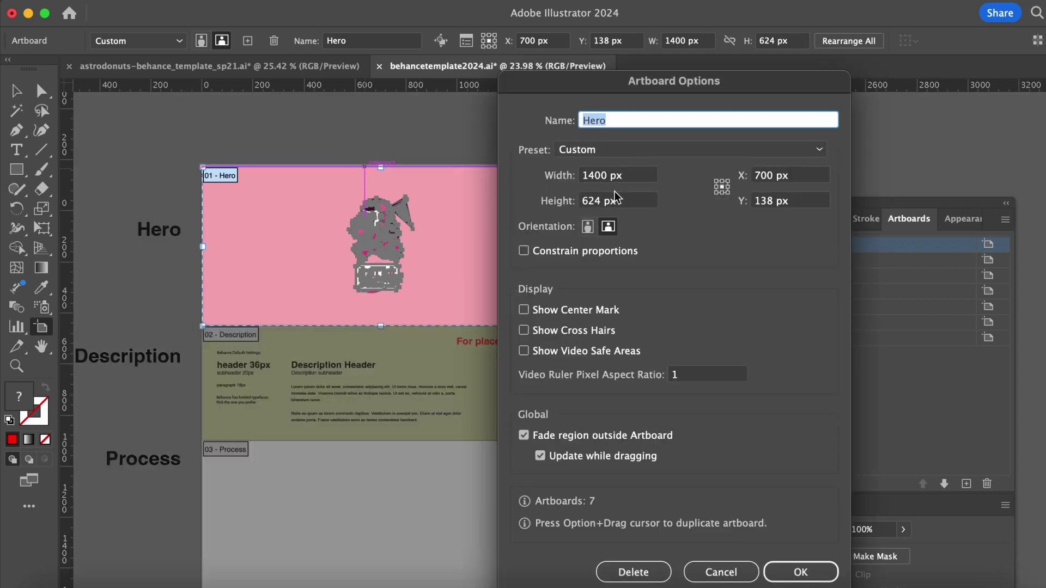
{"action": "left_click", "coordinate": [800, 572]}
{"action": "left_click", "coordinate": [17, 91]}
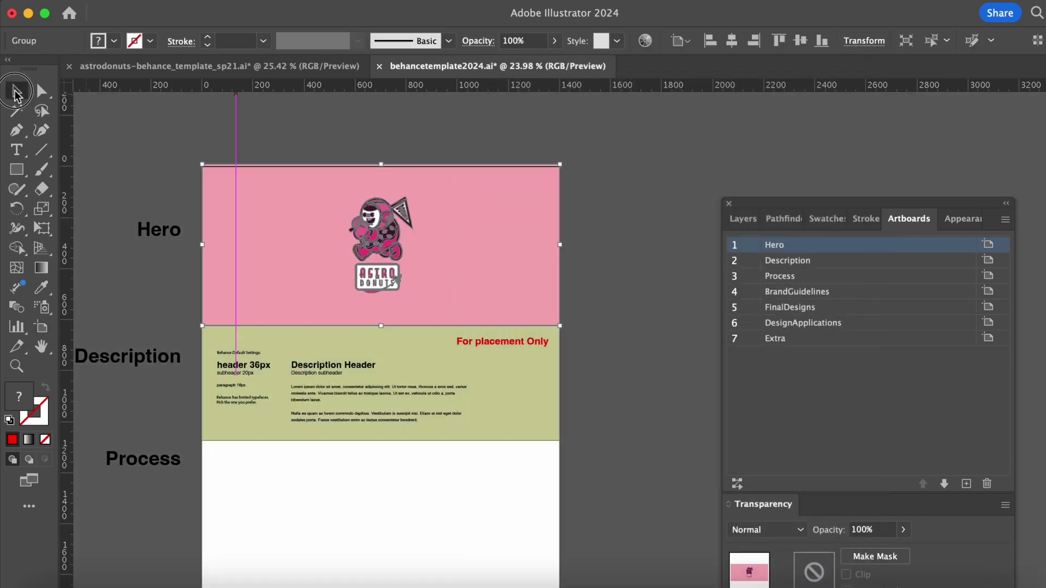
{"action": "left_click", "coordinate": [626, 156]}
Start a Save a Copy from the File menu, then cancel it
{"action": "scroll", "coordinate": [394, 316], "scroll_direction": "up", "scroll_amount": 2}
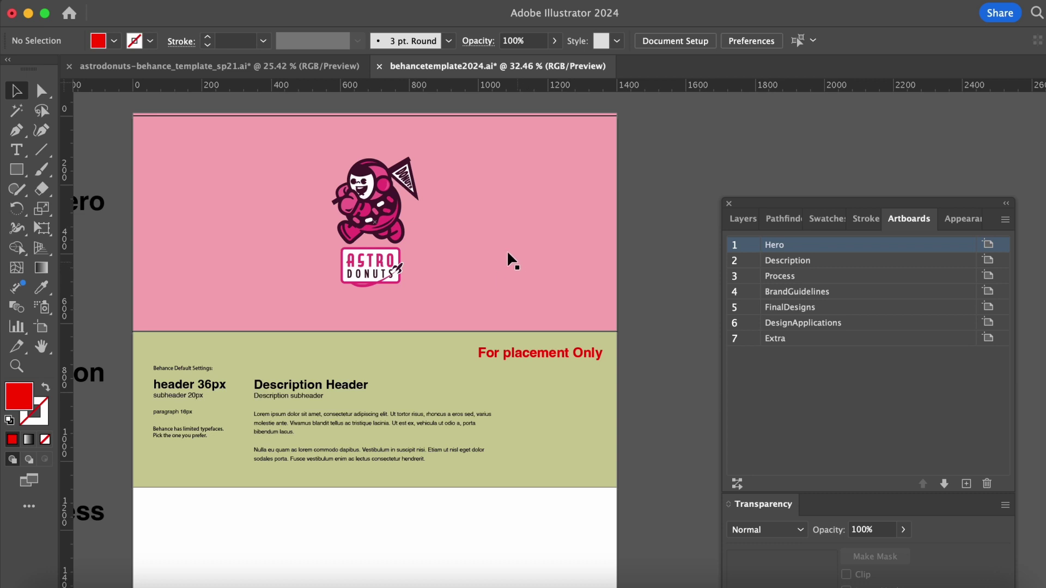
{"action": "scroll", "coordinate": [369, 271], "scroll_direction": "down", "scroll_amount": 1}
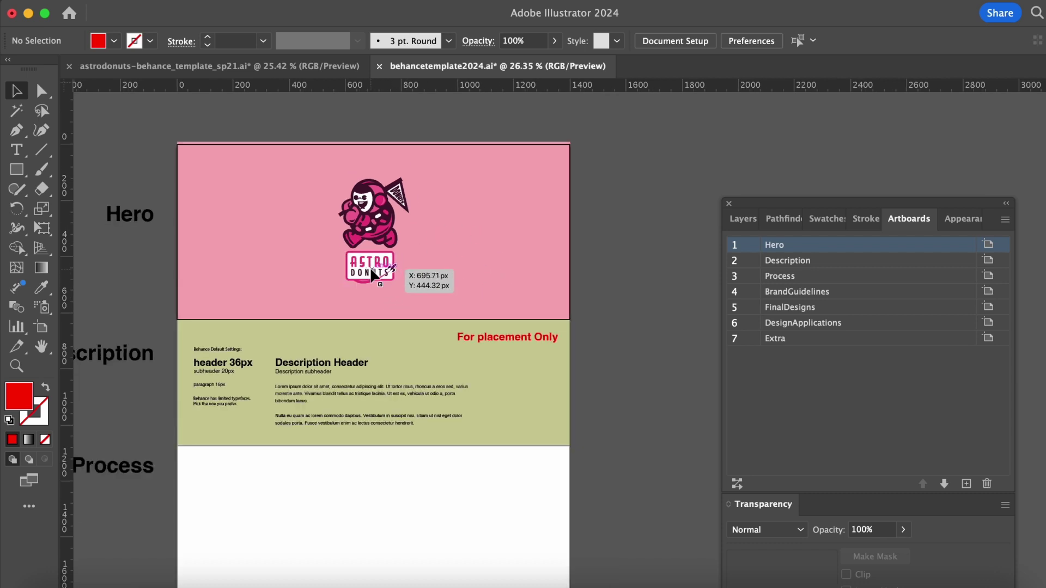
{"action": "scroll", "coordinate": [537, 236], "scroll_direction": "down", "scroll_amount": 3}
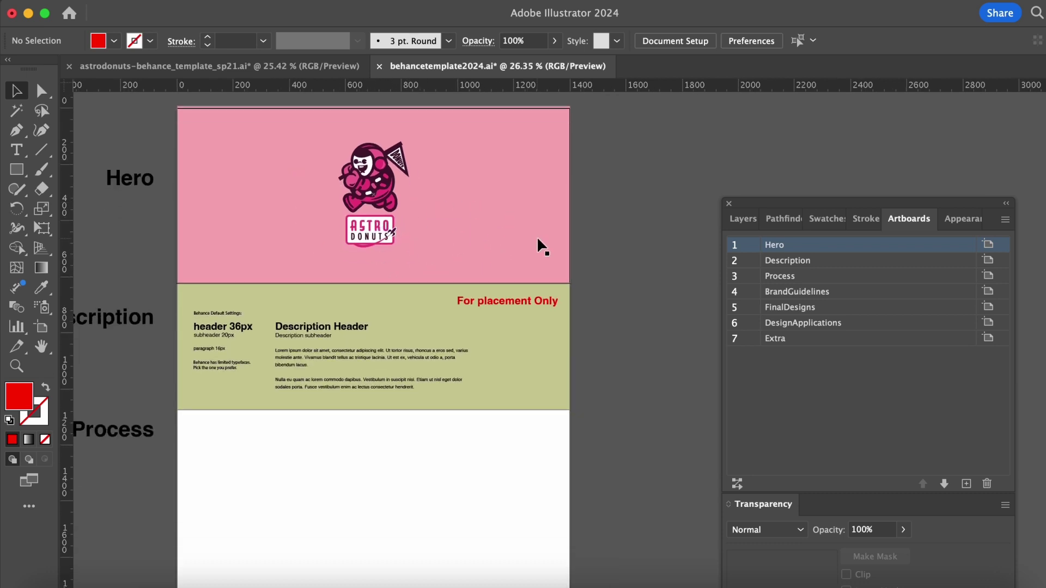
{"action": "scroll", "coordinate": [537, 236], "scroll_direction": "up", "scroll_amount": 6}
{"action": "scroll", "coordinate": [537, 236], "scroll_direction": "right", "scroll_amount": 2}
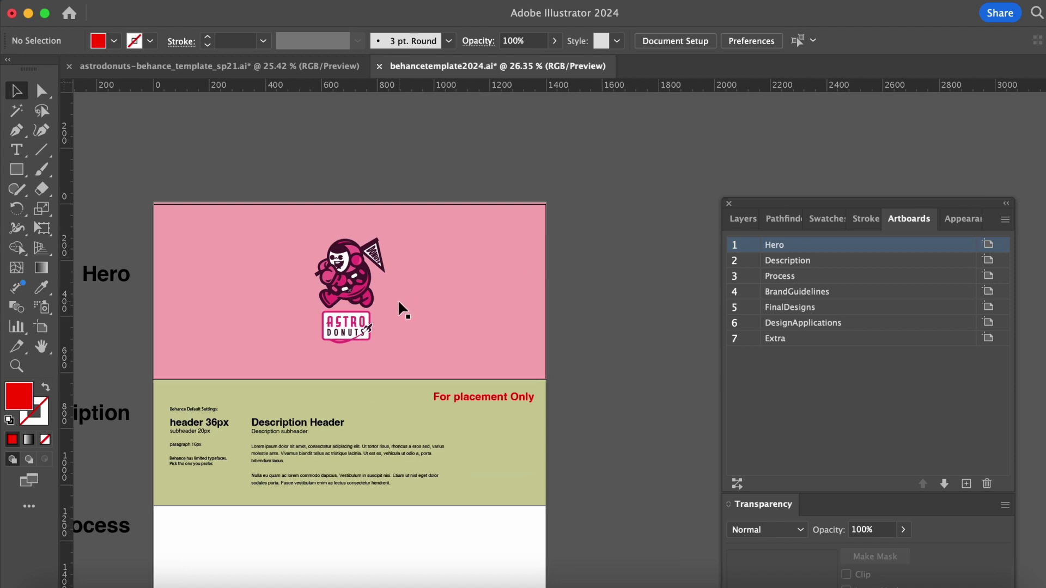
{"action": "left_click", "coordinate": [117, 1]}
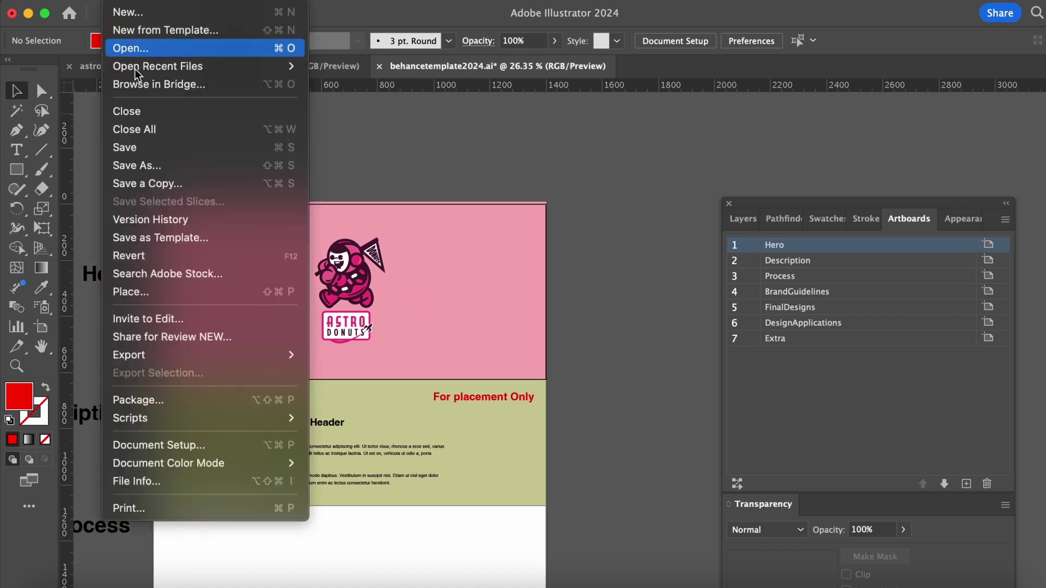
{"action": "left_click", "coordinate": [210, 184]}
{"action": "left_click", "coordinate": [821, 507]}
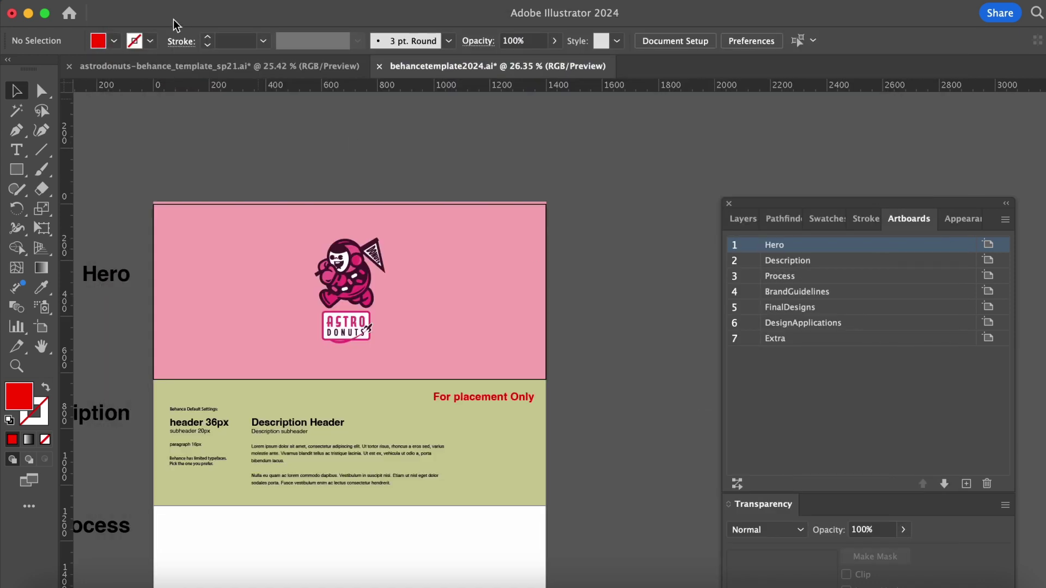
Export artboard 1 only as JPEG behancetemplate2024.jpg, replacing the existing file
{"action": "left_click", "coordinate": [129, 1]}
{"action": "mouse_move", "coordinate": [211, 355]}
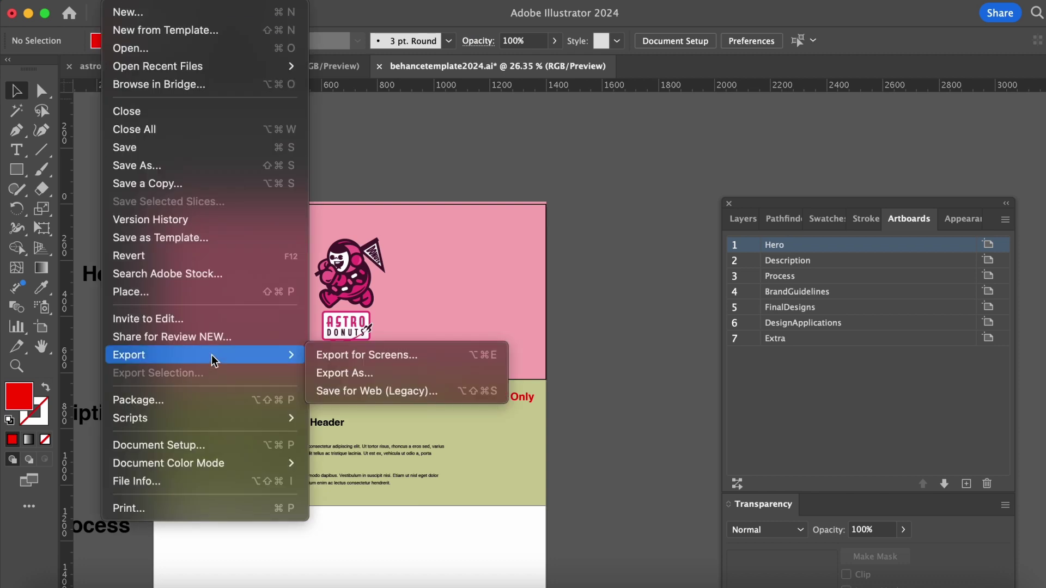
{"action": "left_click", "coordinate": [328, 373]}
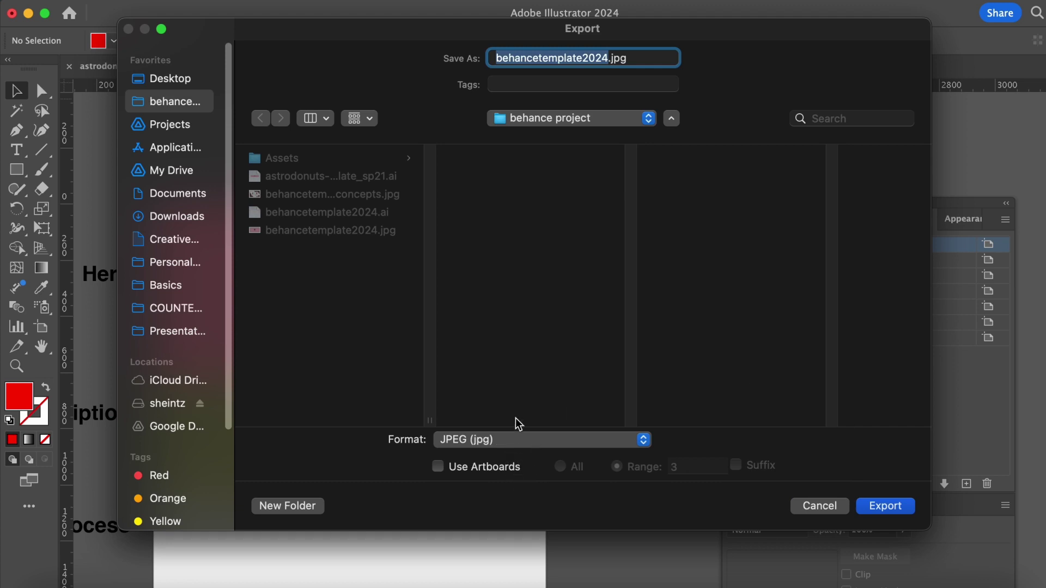
{"action": "left_click", "coordinate": [468, 470]}
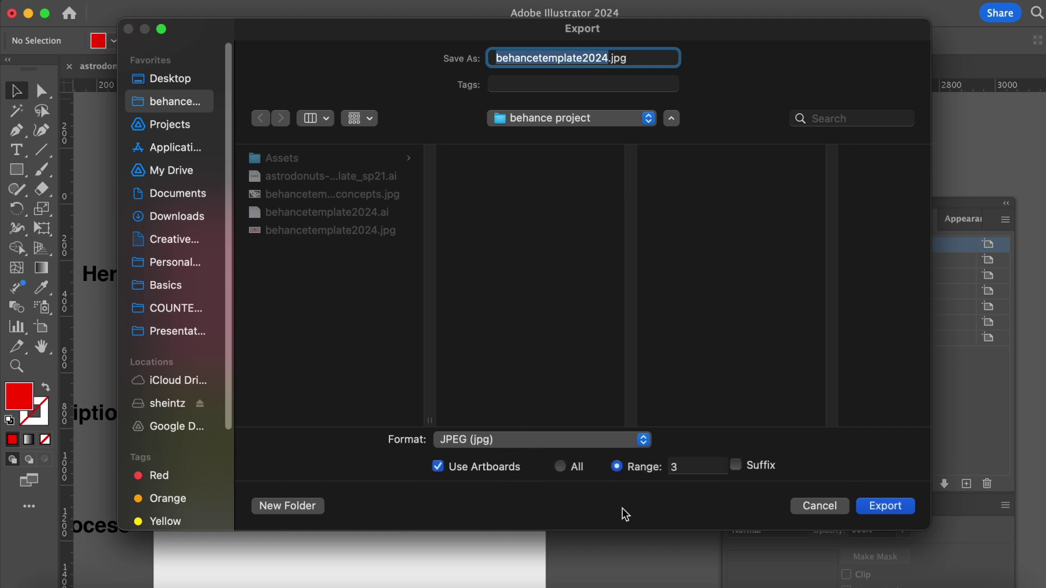
{"action": "left_click", "coordinate": [699, 469]}
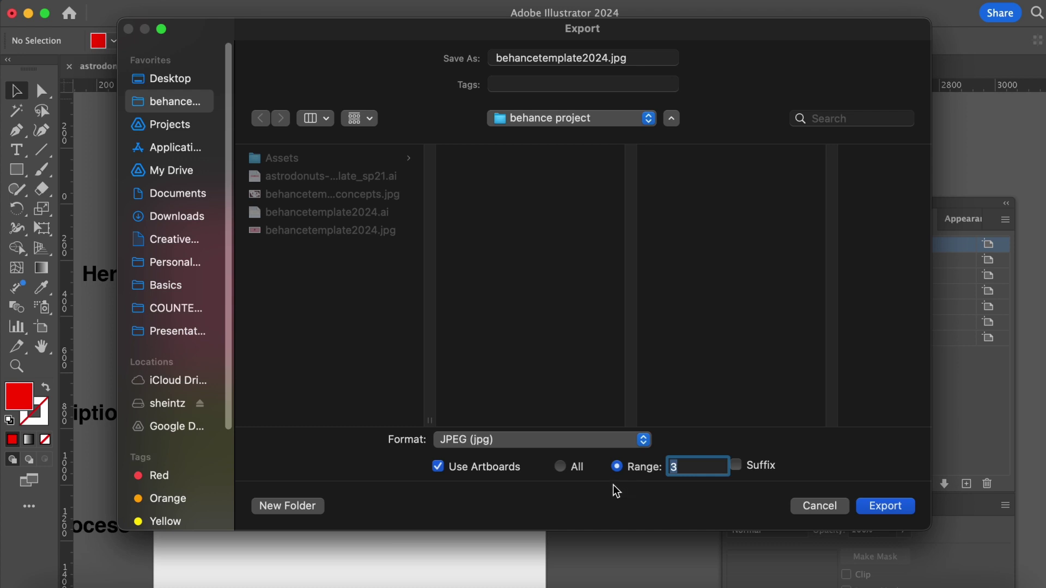
{"action": "type", "text": "1"}
{"action": "left_click", "coordinate": [896, 507]}
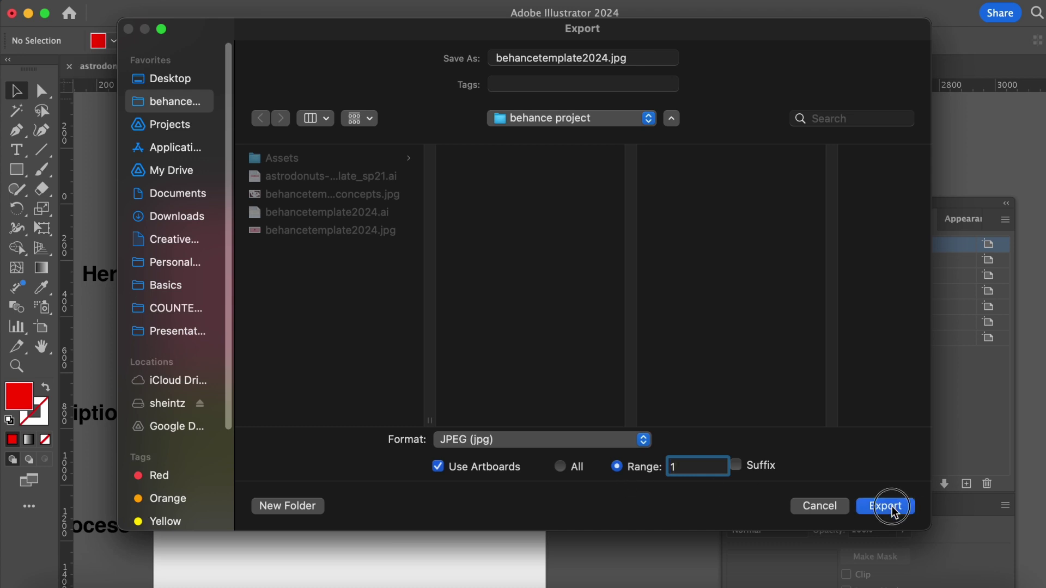
{"action": "left_click", "coordinate": [585, 366]}
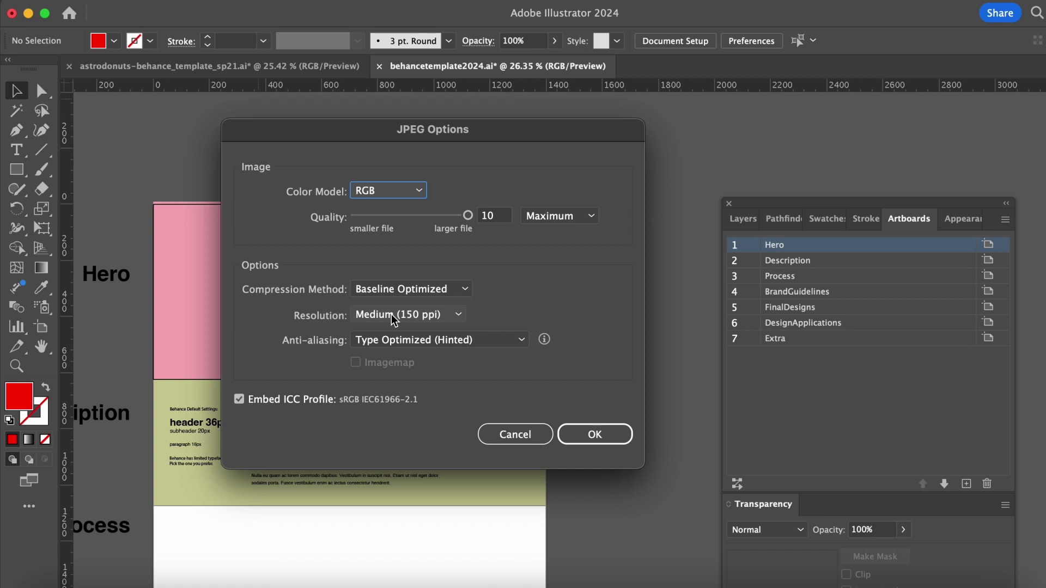
Accept the JPEG Options, then Quick Look behancetemplate2024.jpg in Finder to check the banner
{"action": "left_click", "coordinate": [595, 434]}
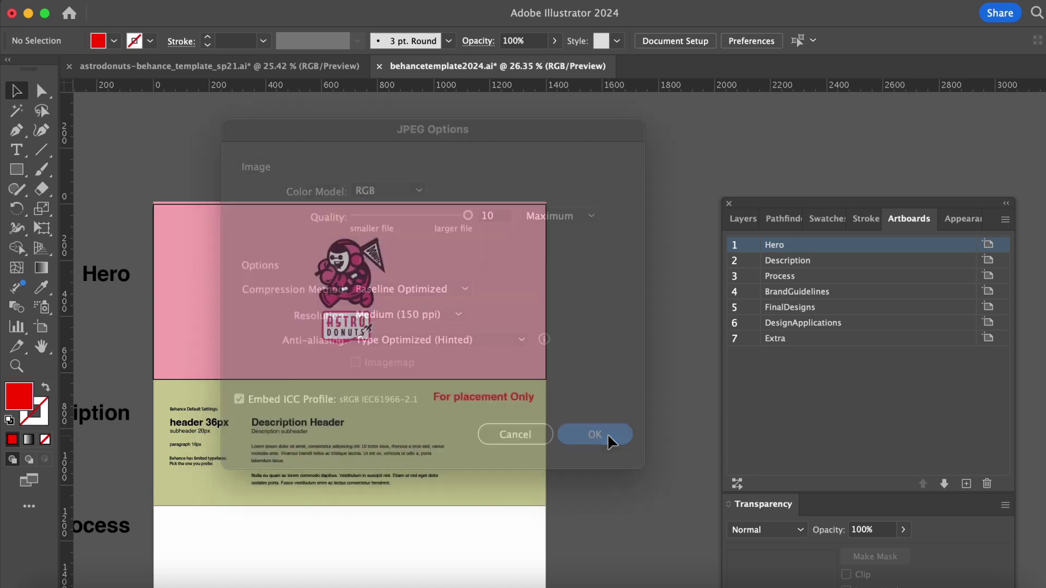
{"action": "left_click", "coordinate": [42, 585]}
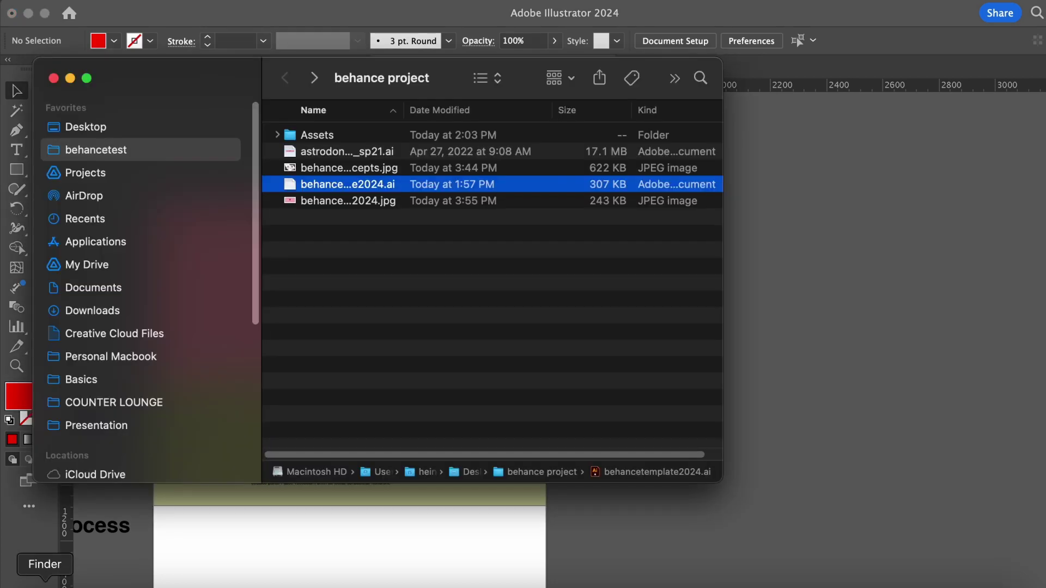
{"action": "left_click", "coordinate": [338, 321]}
{"action": "left_click", "coordinate": [345, 203]}
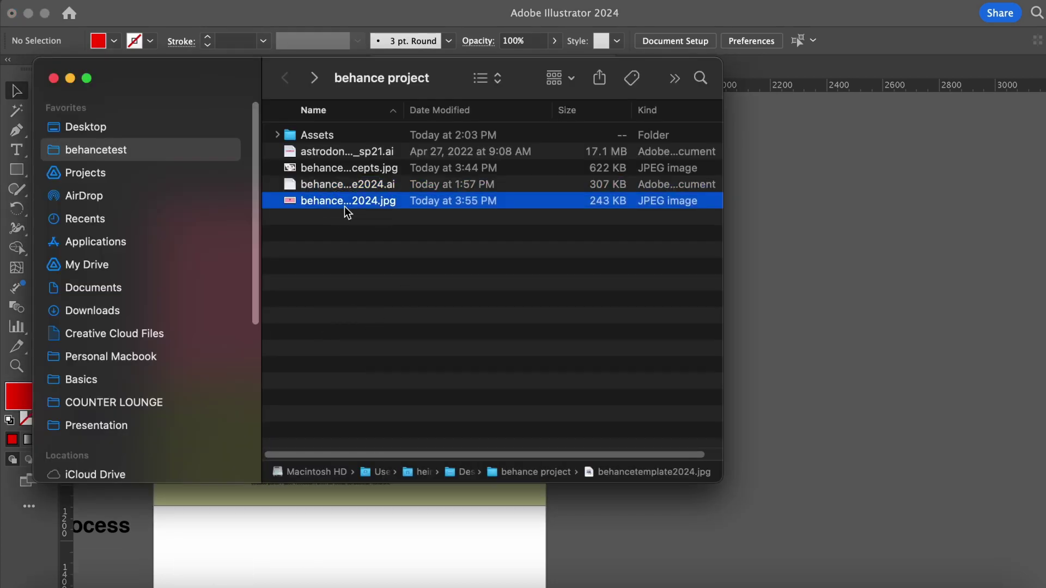
{"action": "key", "text": "space"}
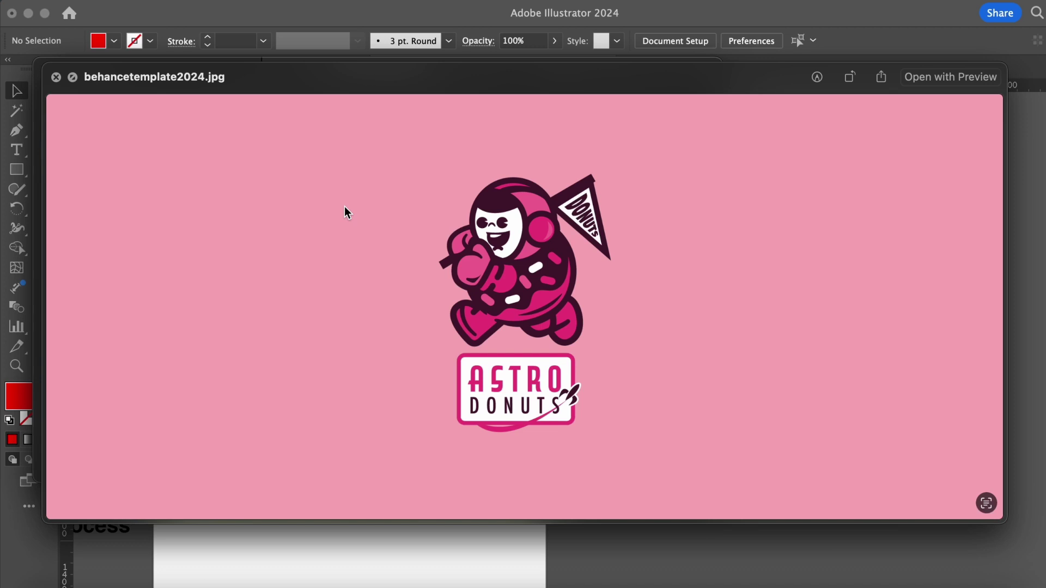
{"action": "left_click", "coordinate": [56, 77]}
Select the dark blob, text and donut pile on the astrodonuts Applications artboard, excluding mockups, and copy them
{"action": "left_click", "coordinate": [753, 326]}
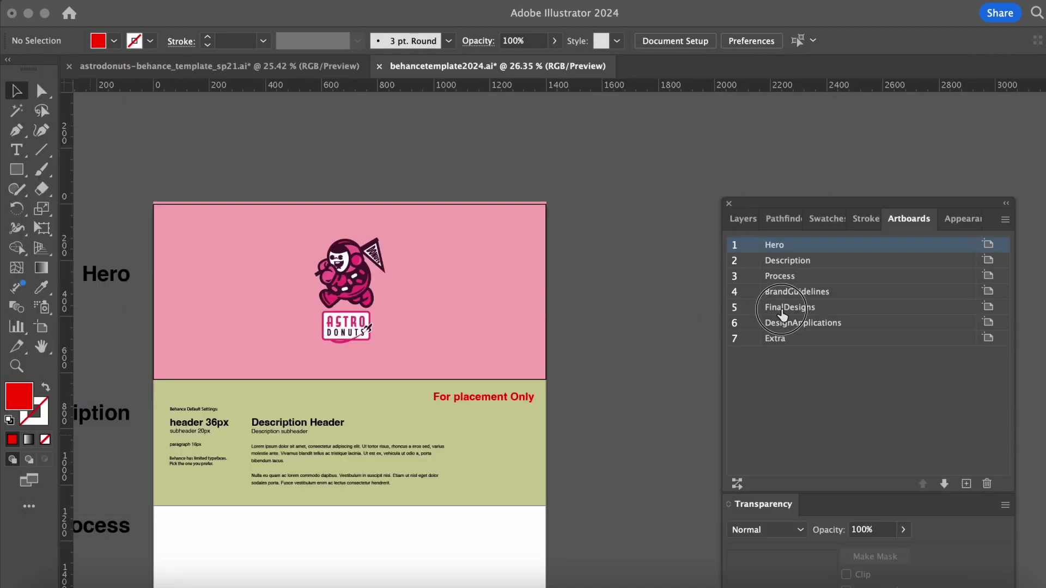
{"action": "scroll", "coordinate": [619, 340], "scroll_direction": "down", "scroll_amount": 10}
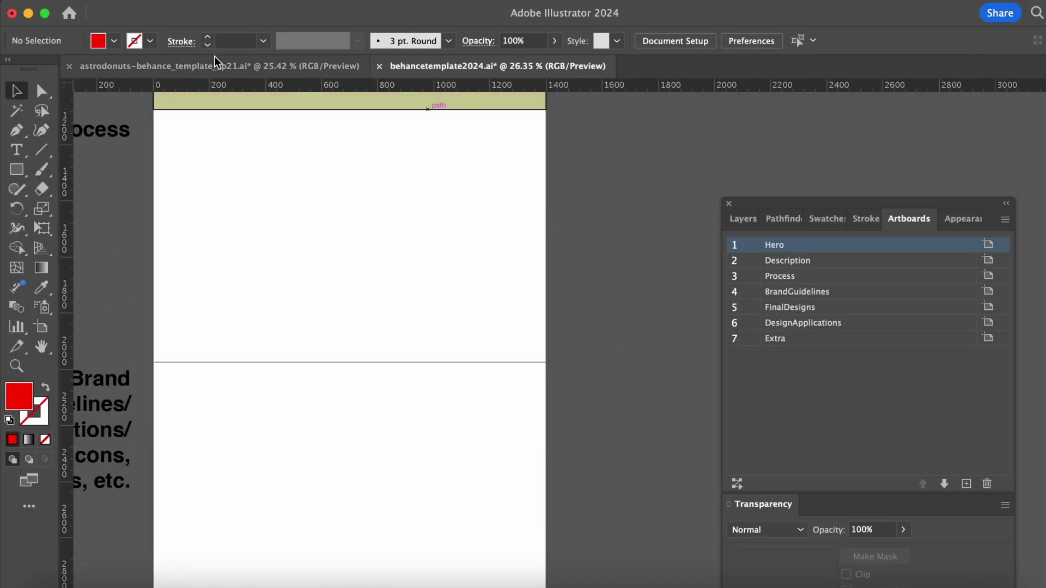
{"action": "left_click", "coordinate": [214, 66]}
{"action": "scroll", "coordinate": [408, 379], "scroll_direction": "down", "scroll_amount": 3}
{"action": "scroll", "coordinate": [404, 354], "scroll_direction": "down", "scroll_amount": 10}
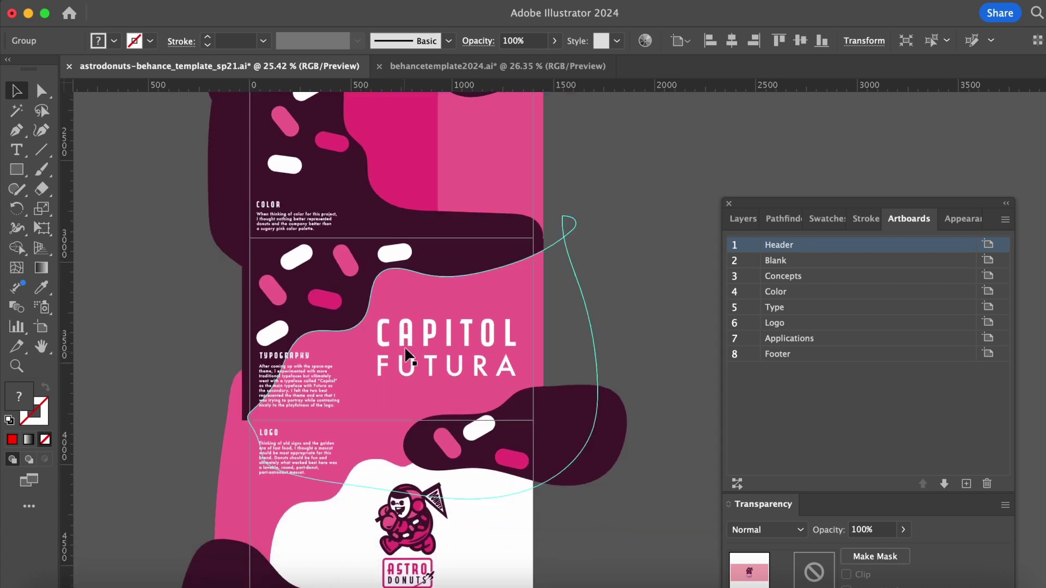
{"action": "left_click", "coordinate": [181, 294]}
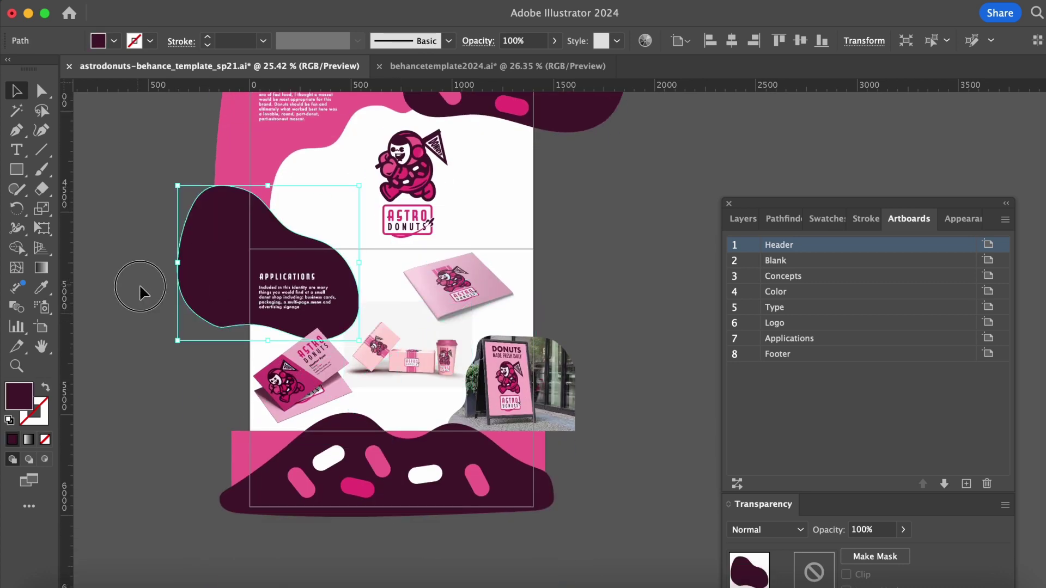
{"action": "left_click_drag", "start_coordinate": [678, 524], "coordinate": [669, 512]}
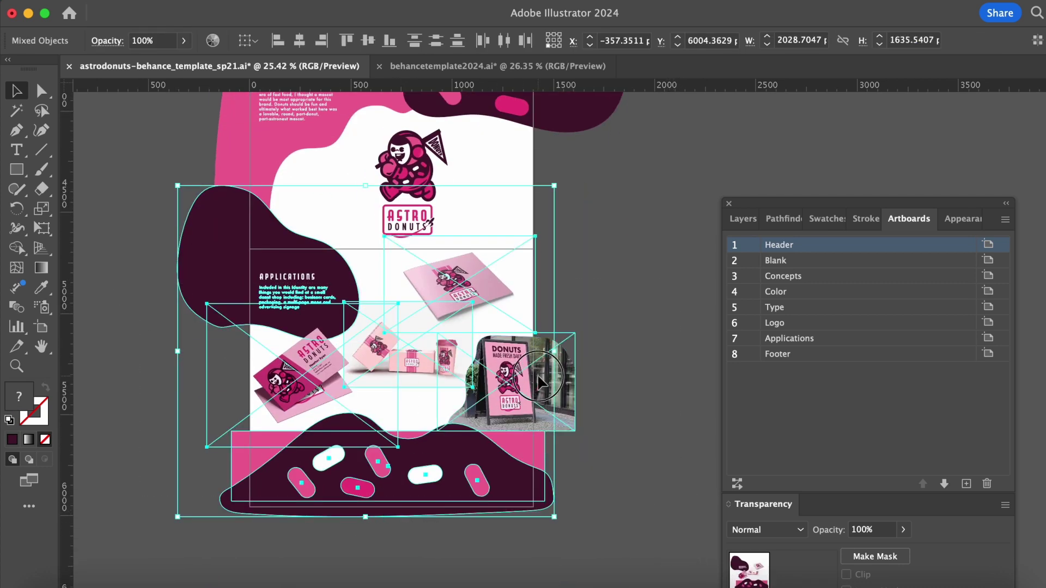
{"action": "left_click", "coordinate": [479, 273]}
{"action": "left_click", "coordinate": [480, 273], "text": "shift"}
{"action": "left_click", "coordinate": [422, 345], "text": "shift"}
{"action": "left_click", "coordinate": [297, 376], "text": "shift"}
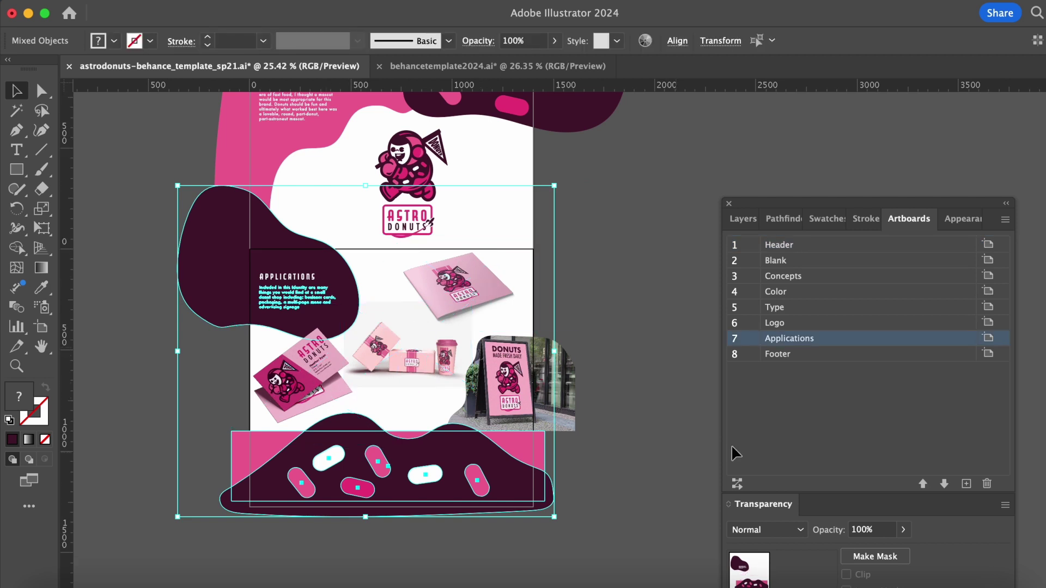
{"action": "key", "text": "super+shift+b"}
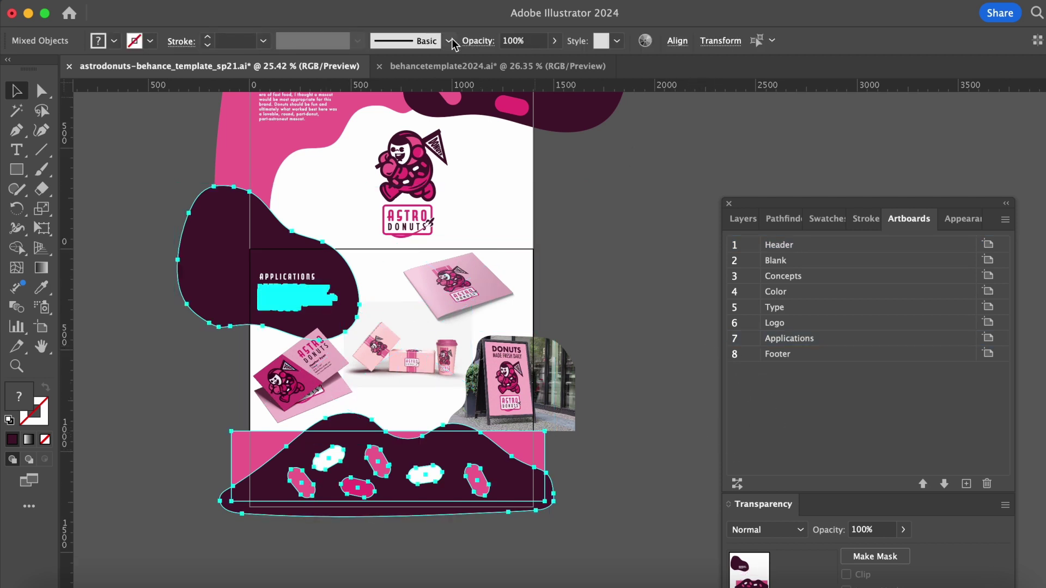
Paste the blob, text and donut pile into behancetemplate2024 and place them on the Extra artboard
{"action": "left_click", "coordinate": [447, 66]}
{"action": "scroll", "coordinate": [518, 256], "scroll_direction": "down", "scroll_amount": 5}
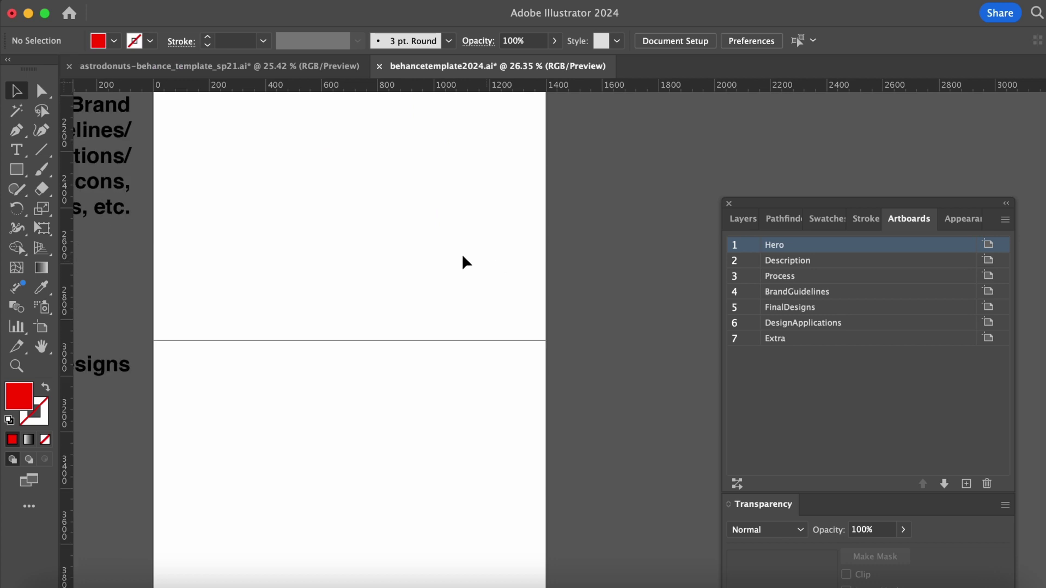
{"action": "key", "text": "super+minus"}
{"action": "scroll", "coordinate": [461, 256], "scroll_direction": "down", "scroll_amount": 5}
{"action": "key", "text": "super+v"}
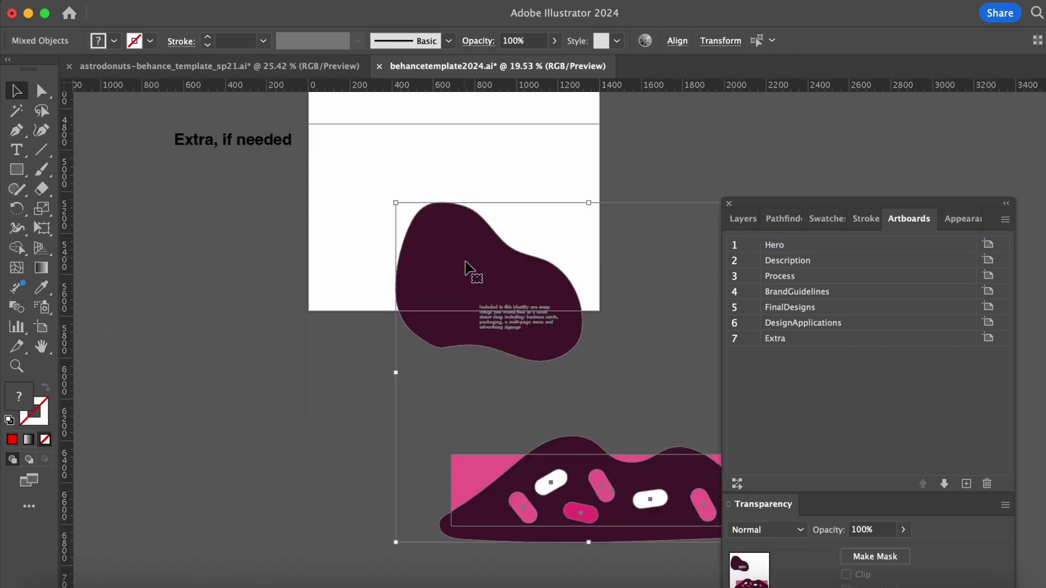
{"action": "scroll", "coordinate": [474, 307], "scroll_direction": "up", "scroll_amount": 3}
{"action": "left_click_drag", "start_coordinate": [467, 450], "coordinate": [309, 329]}
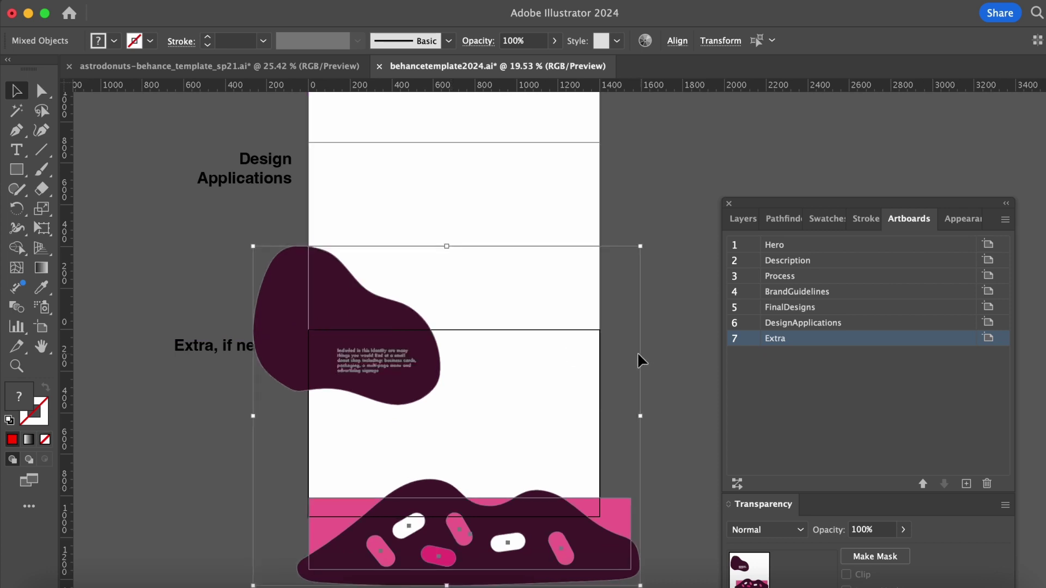
{"action": "left_click", "coordinate": [652, 306]}
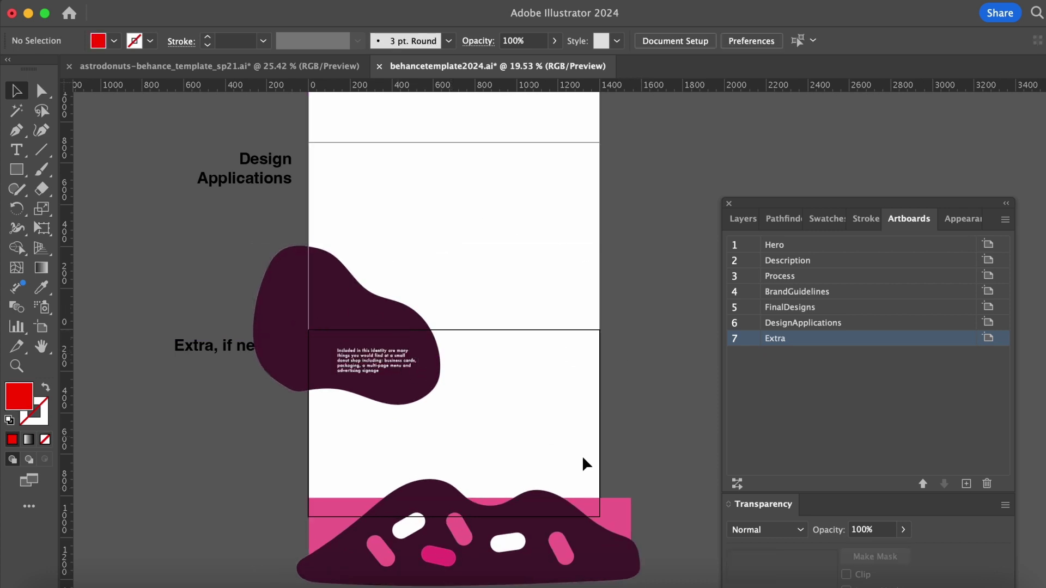
{"action": "scroll", "coordinate": [615, 491], "scroll_direction": "down", "scroll_amount": 3}
{"action": "left_click_drag", "start_coordinate": [350, 205], "coordinate": [331, 203]}
{"action": "left_click", "coordinate": [636, 295]}
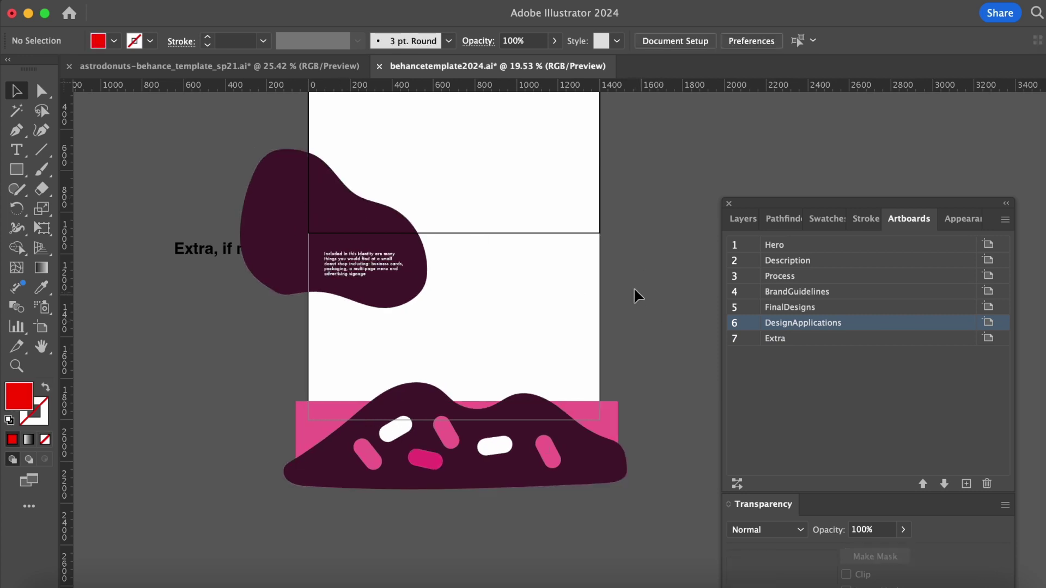
Open the Assets folder in the Finder window
{"action": "left_click", "coordinate": [45, 583]}
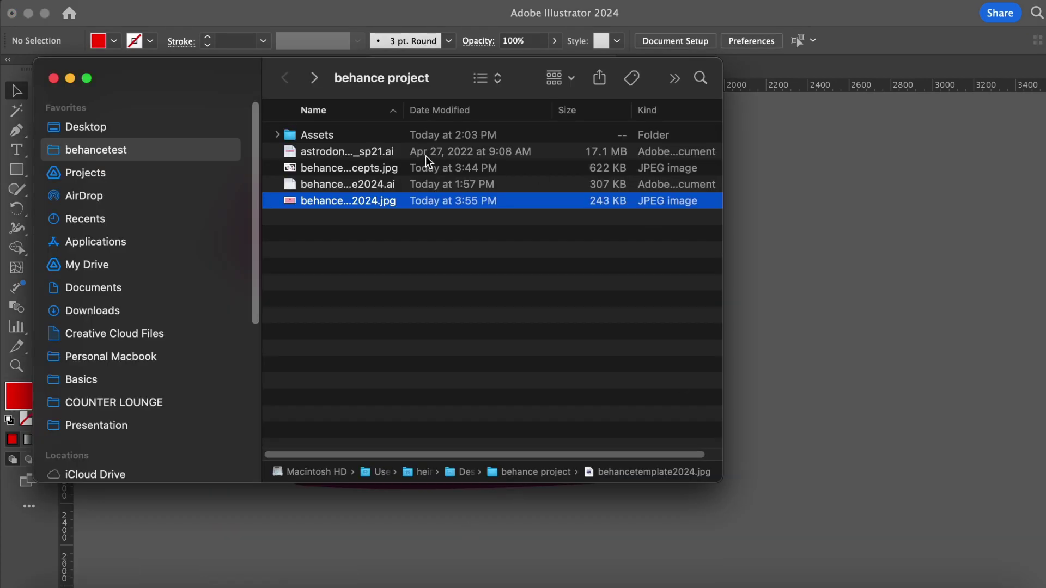
{"action": "left_click", "coordinate": [317, 138]}
{"action": "left_click", "coordinate": [278, 137]}
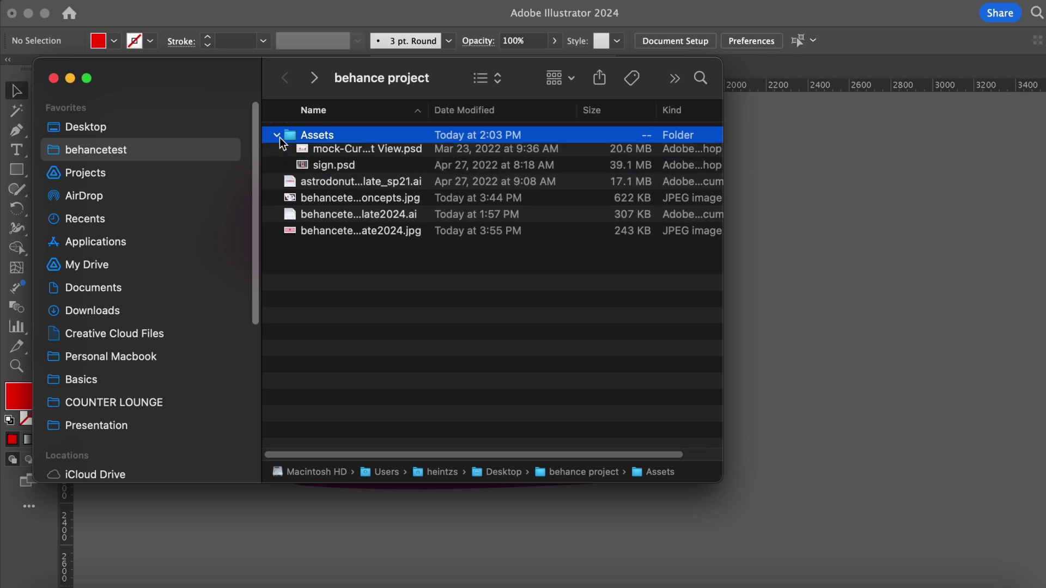
{"action": "double_click", "coordinate": [361, 138]}
Preview the business card and menucover.psd mockups, then move Finder aside from the artboard
{"action": "left_click", "coordinate": [355, 137]}
{"action": "key", "text": "space"}
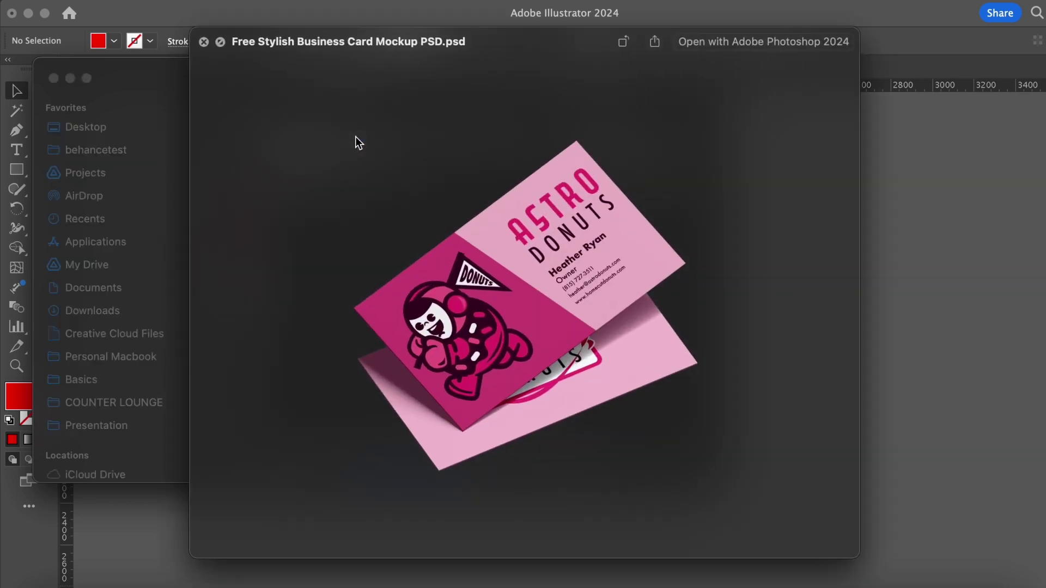
{"action": "key", "text": "space"}
{"action": "left_click", "coordinate": [337, 151]}
{"action": "key", "text": "space"}
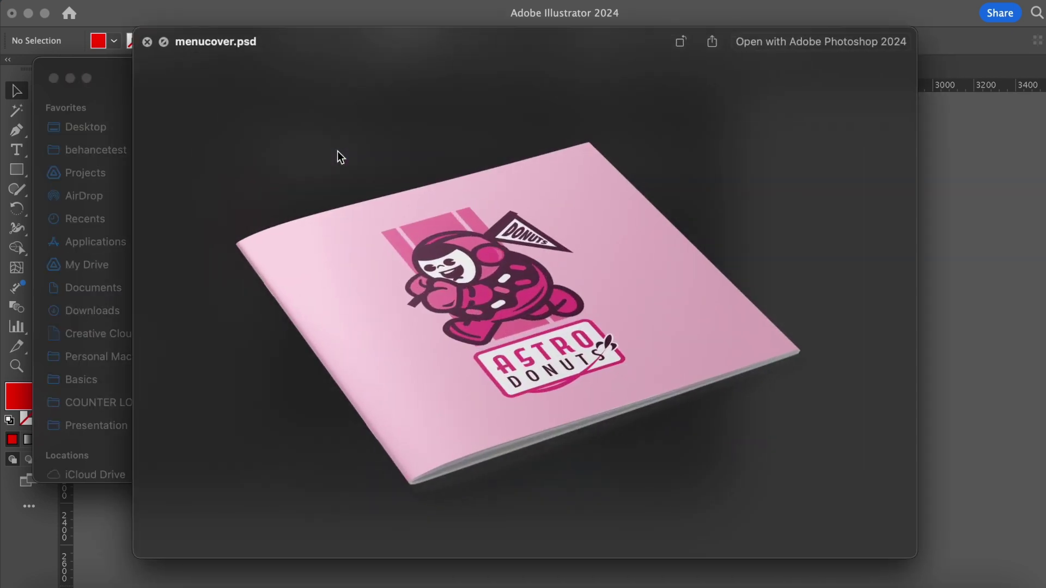
{"action": "key", "text": "space"}
{"action": "left_click_drag", "start_coordinate": [207, 81], "coordinate": [645, 204]}
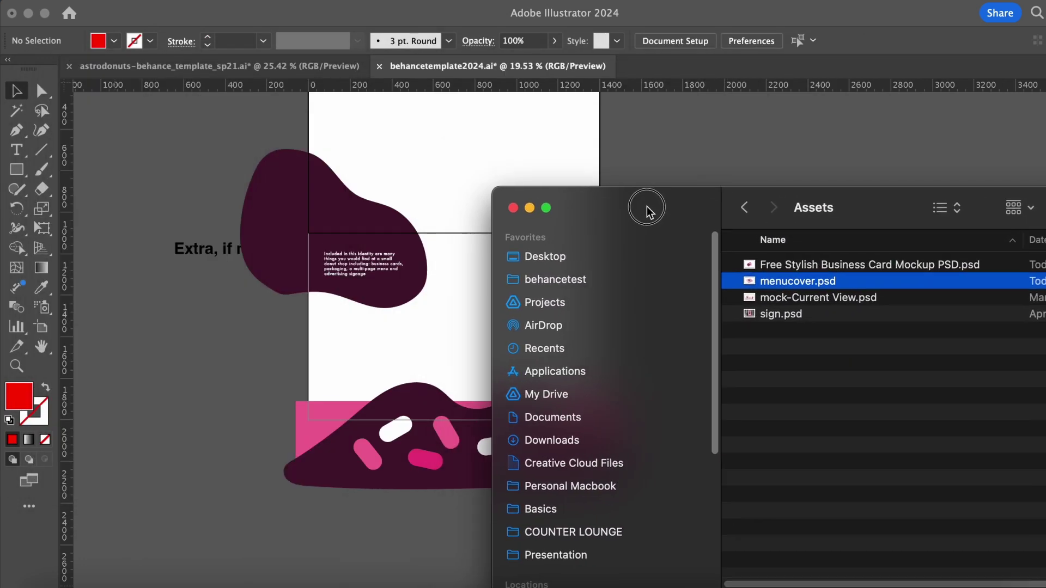
Place menucover.psd and mock-Current View.psd on the Extra artboard, shrinking the packaging mockup to about 315×210 px
{"action": "left_click_drag", "start_coordinate": [790, 280], "coordinate": [433, 314]}
{"action": "left_click_drag", "start_coordinate": [691, 319], "coordinate": [533, 281]}
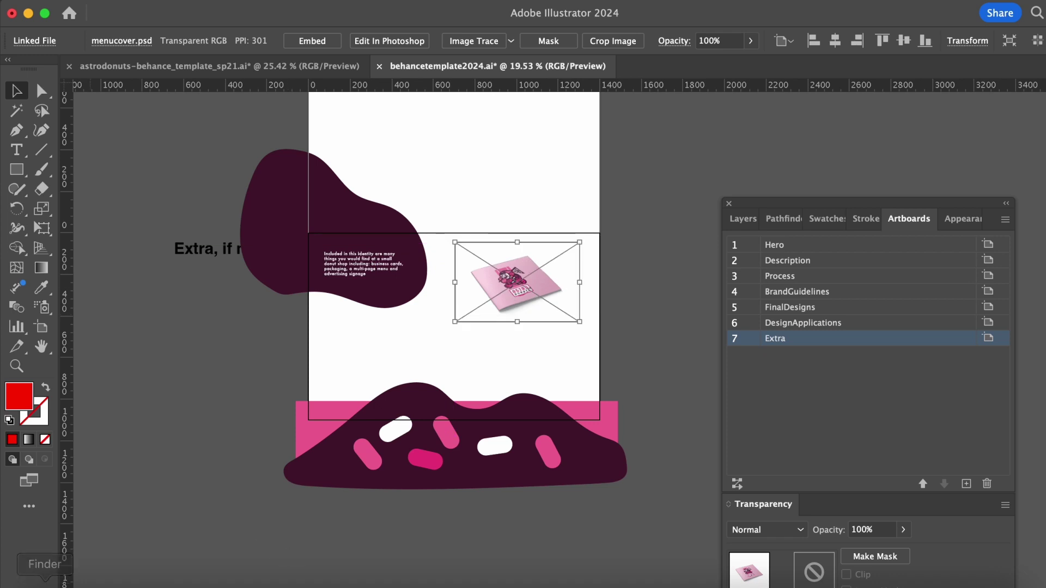
{"action": "left_click", "coordinate": [45, 582]}
{"action": "left_click", "coordinate": [871, 316]}
{"action": "left_click", "coordinate": [843, 300]}
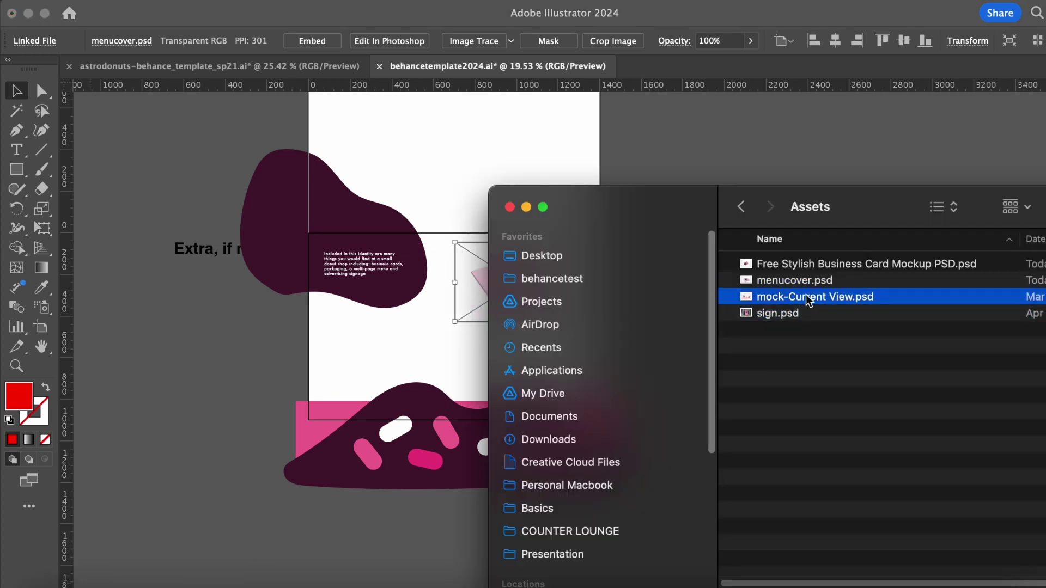
{"action": "left_click_drag", "start_coordinate": [808, 301], "coordinate": [388, 345]}
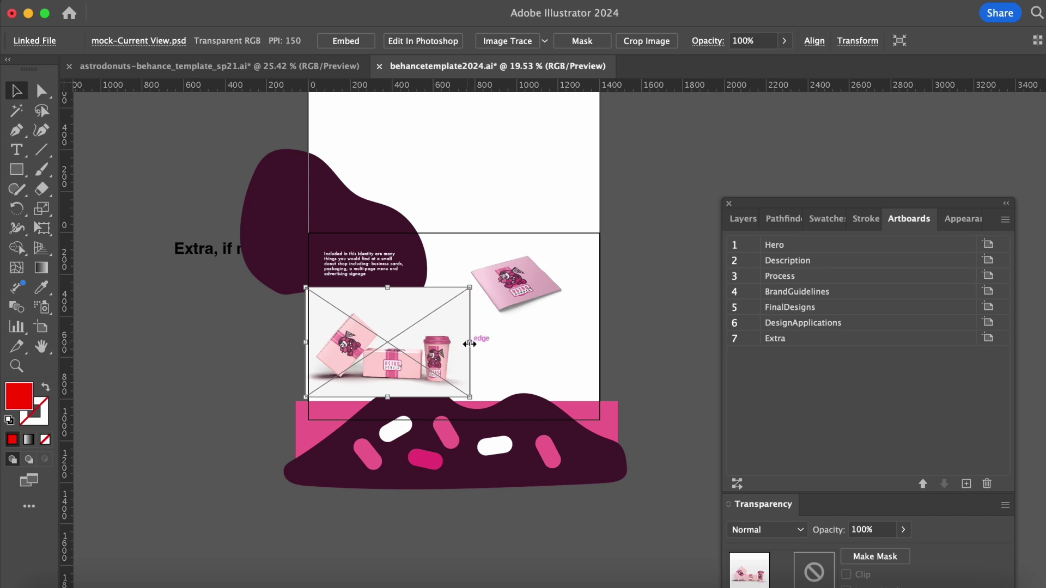
{"action": "left_click_drag", "start_coordinate": [467, 341], "coordinate": [405, 341]}
Place sign.psd at the artboard's lower right and move the menu cover to the upper right
{"action": "left_click", "coordinate": [44, 584]}
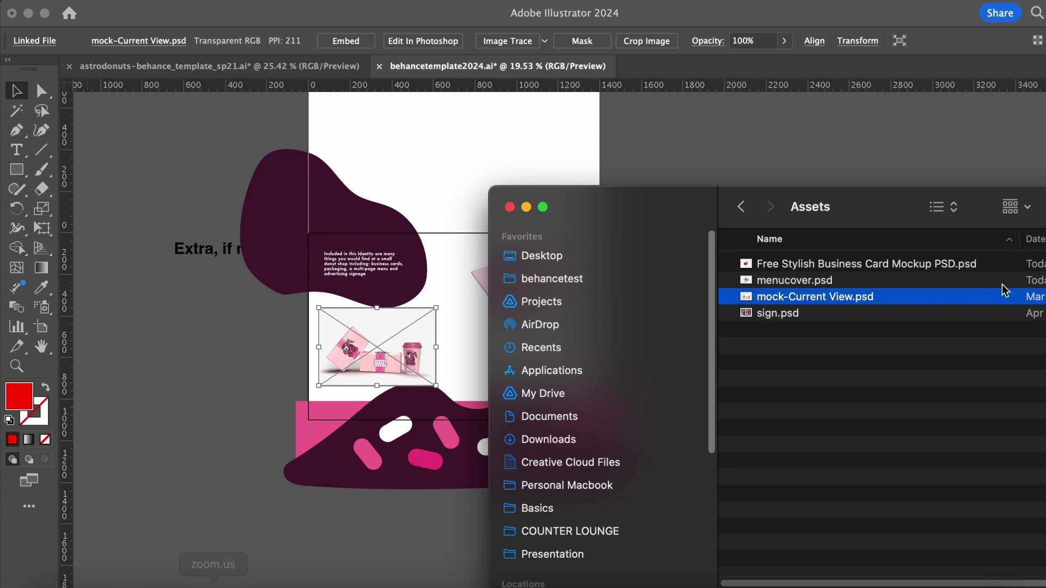
{"action": "left_click", "coordinate": [782, 315]}
{"action": "left_click", "coordinate": [805, 265]}
{"action": "key", "text": "space"}
{"action": "key", "text": "space"}
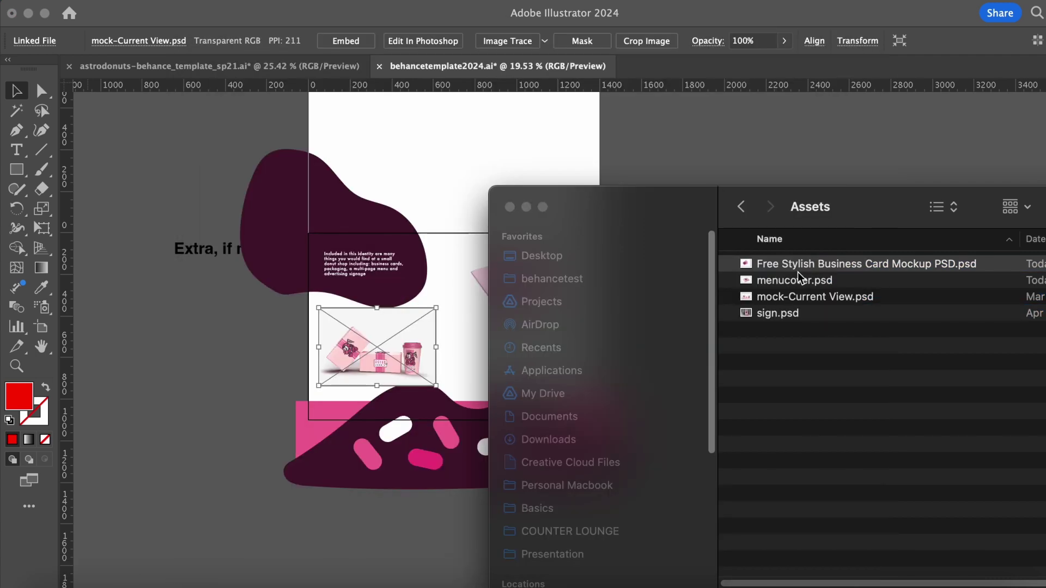
{"action": "left_click_drag", "start_coordinate": [789, 314], "coordinate": [557, 329]}
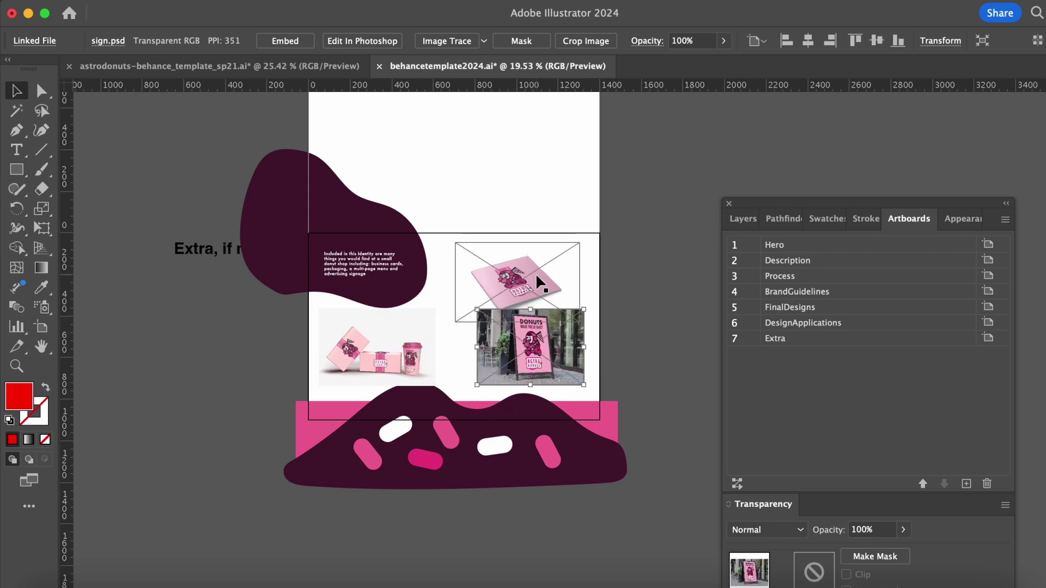
{"action": "left_click_drag", "start_coordinate": [535, 273], "coordinate": [512, 264]}
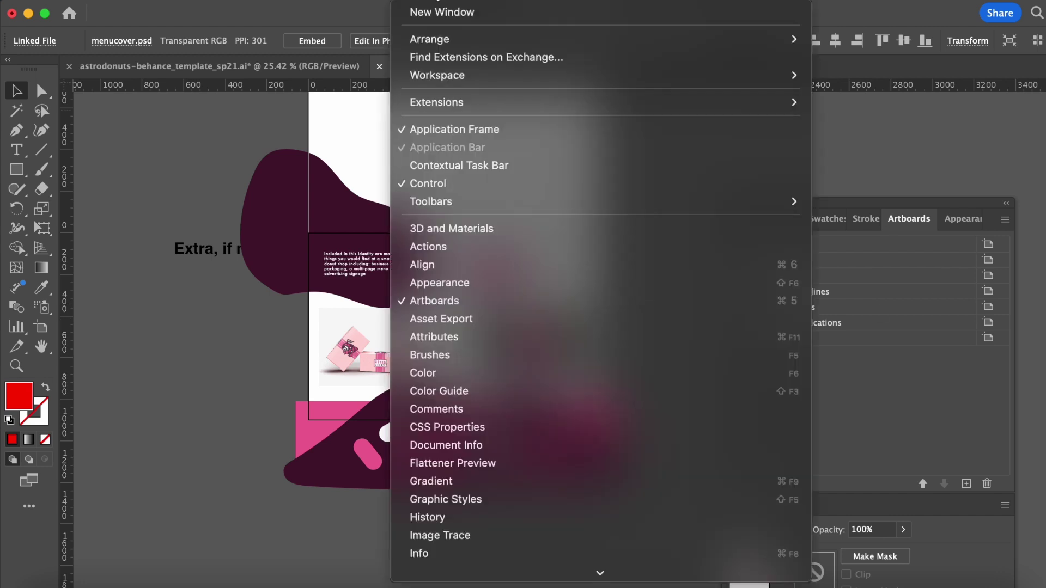
{"action": "left_click", "coordinate": [414, 2]}
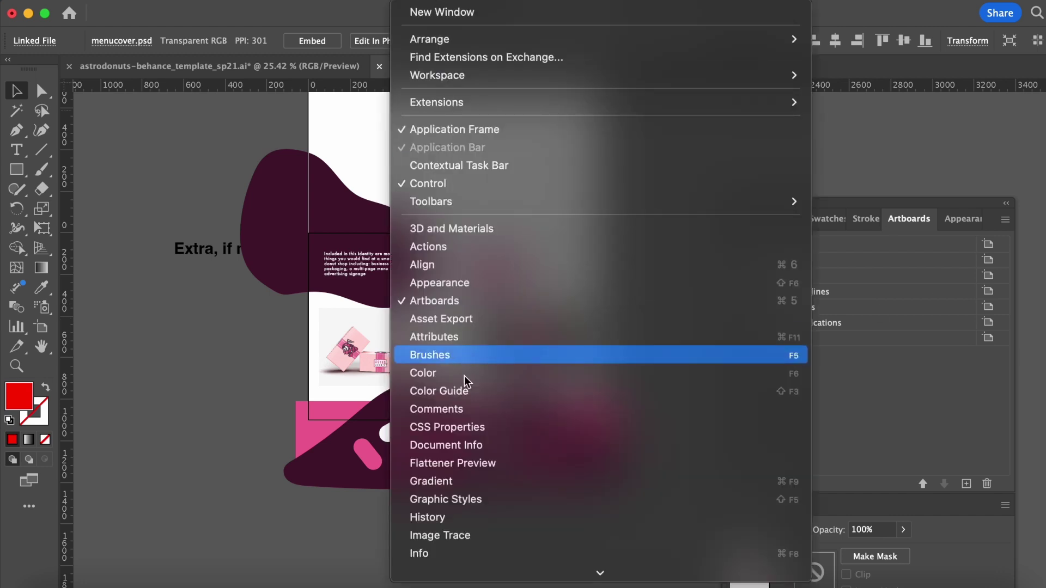
{"action": "scroll", "coordinate": [479, 392], "scroll_direction": "down", "scroll_amount": 5}
{"action": "left_click", "coordinate": [439, 410]}
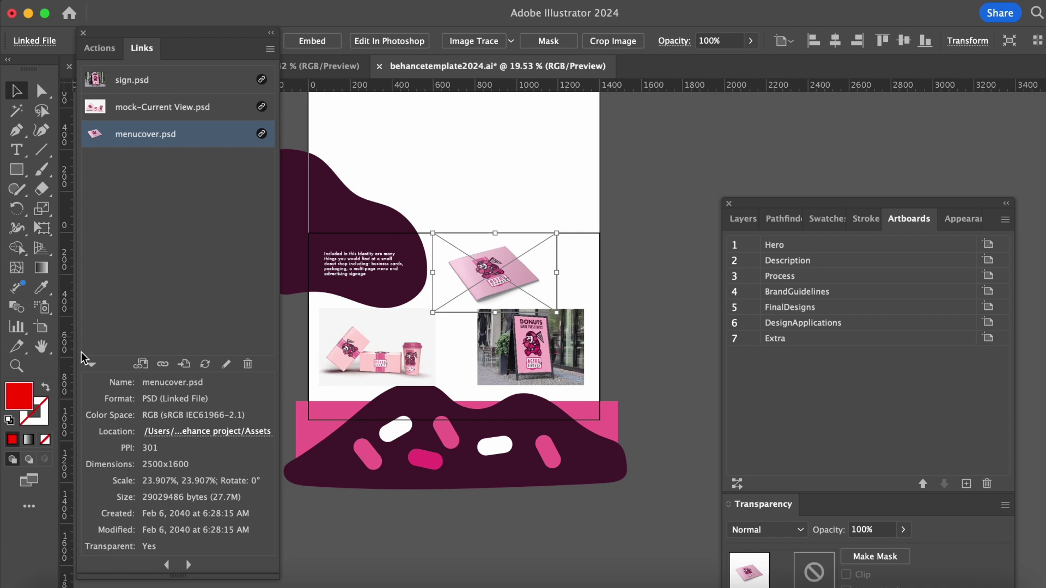
{"action": "left_click", "coordinate": [161, 110]}
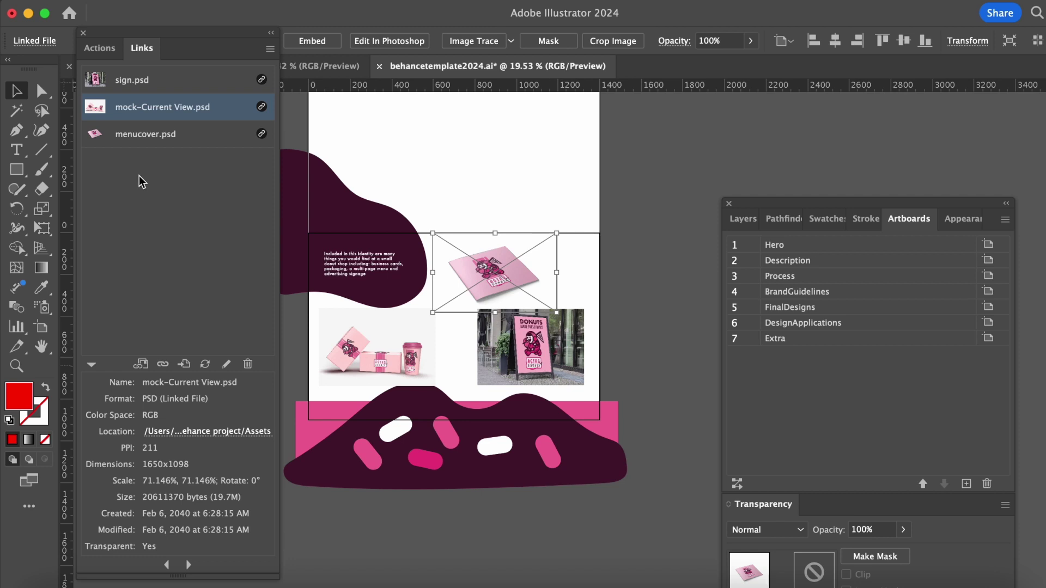
{"action": "left_click", "coordinate": [145, 86]}
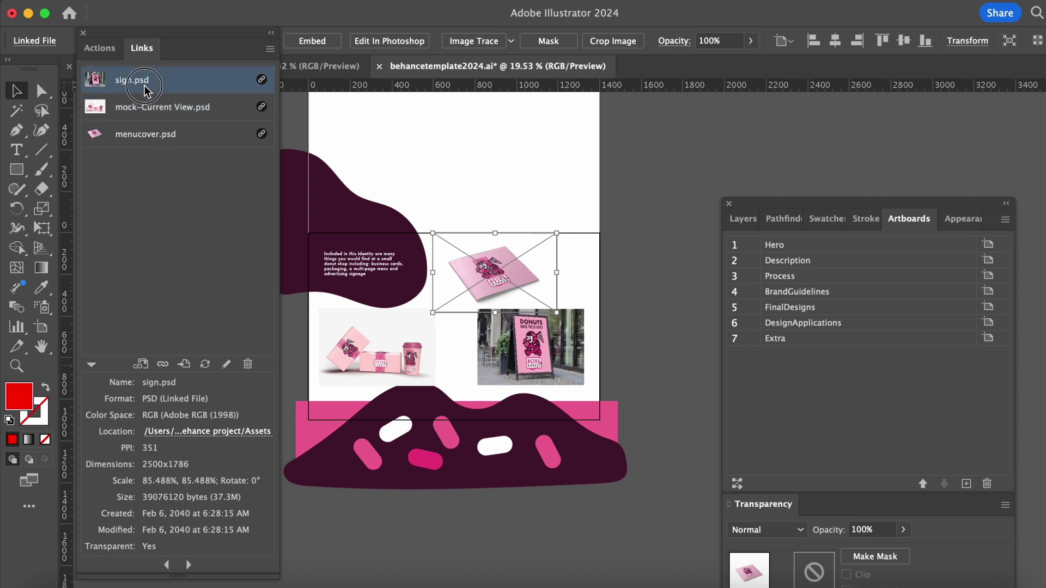
{"action": "left_click", "coordinate": [85, 34]}
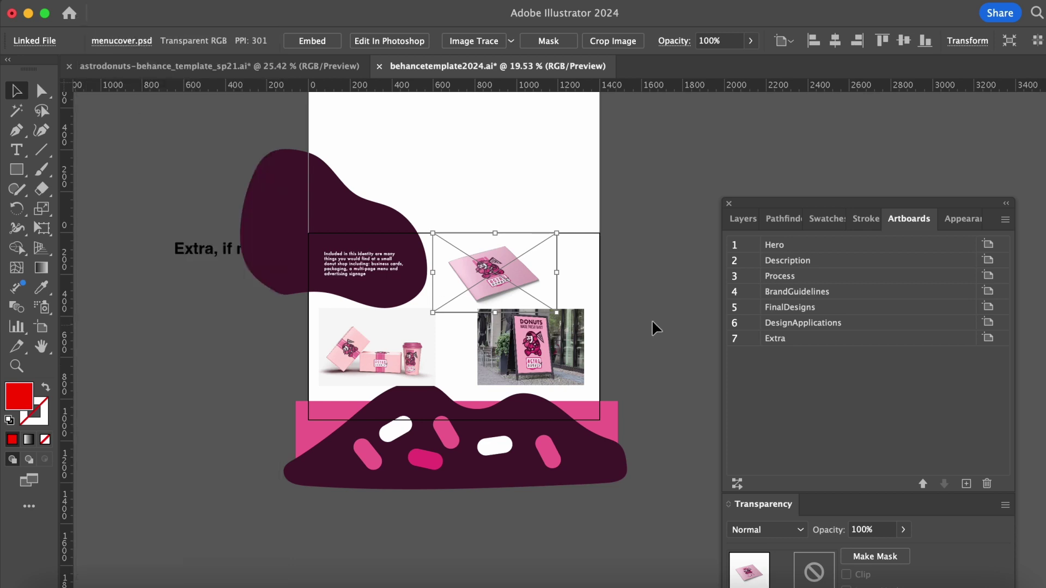
Deselect the image and fit the Extra artboard in the window
{"action": "left_click", "coordinate": [606, 285]}
{"action": "double_click", "coordinate": [850, 338]}
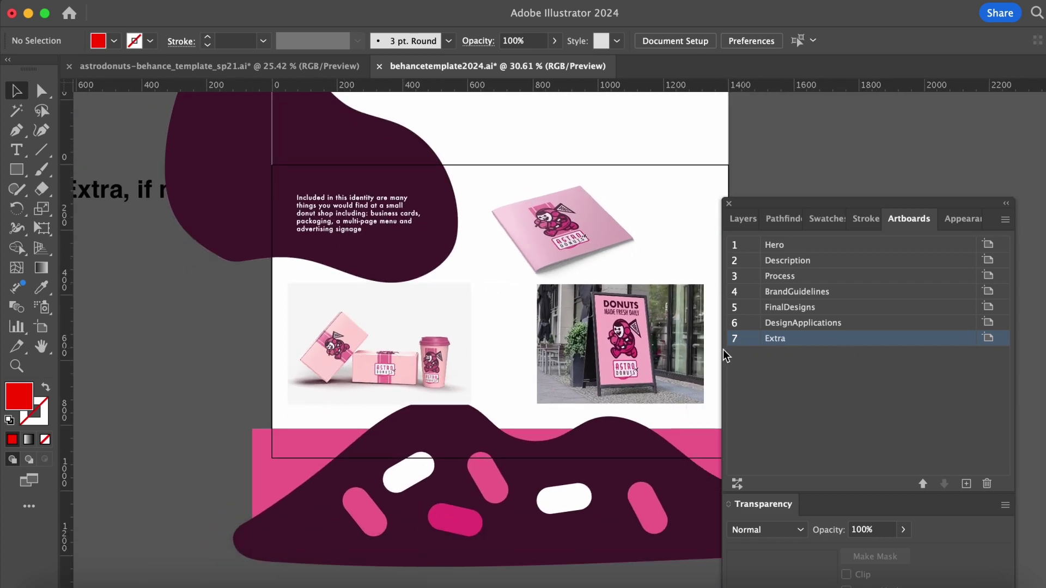
{"action": "scroll", "coordinate": [304, 199], "scroll_direction": "left", "scroll_amount": 2}
{"action": "scroll", "coordinate": [334, 198], "scroll_direction": "right", "scroll_amount": 5}
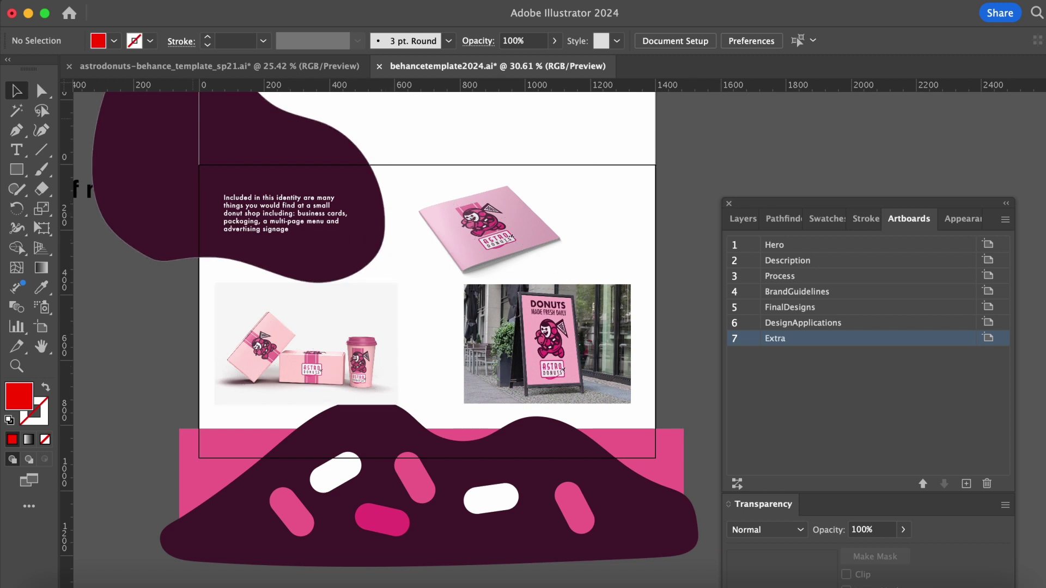
Export artboard 7 only as behancetemplate2024-mockup.jpg, accepting the JPEG quality settings
{"action": "left_click", "coordinate": [118, 1]}
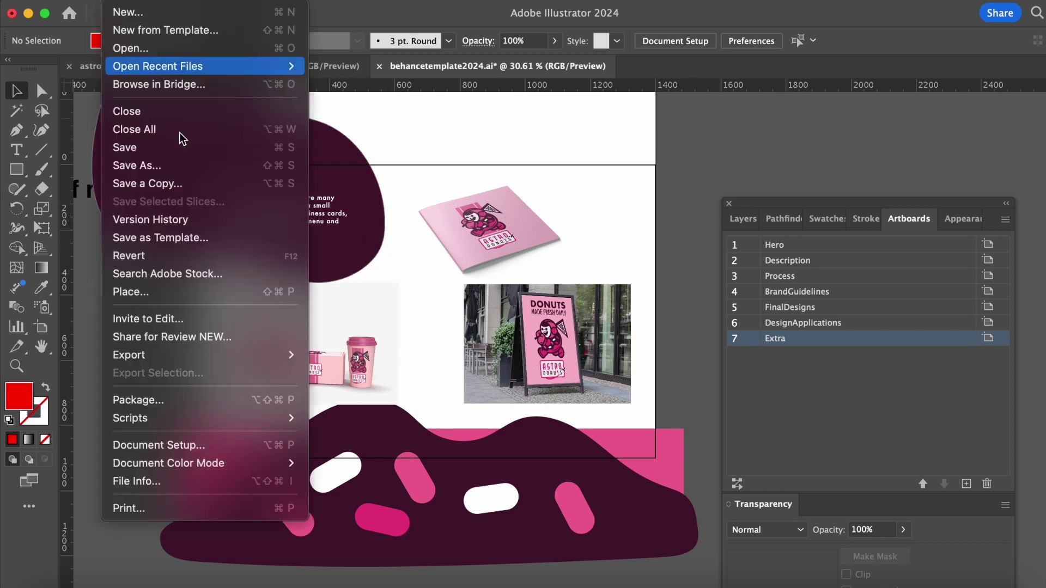
{"action": "mouse_move", "coordinate": [257, 357]}
{"action": "left_click", "coordinate": [391, 373]}
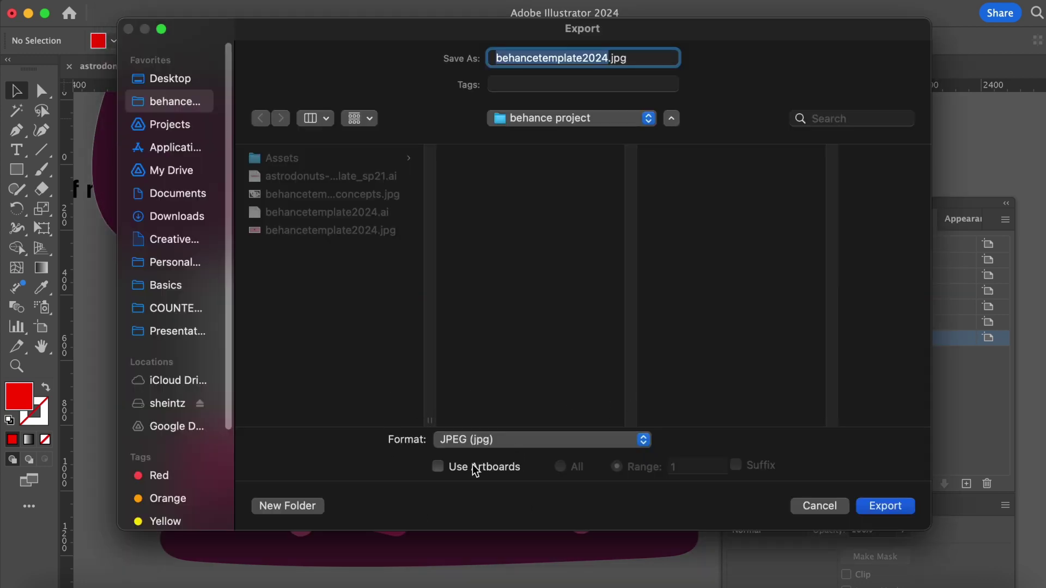
{"action": "left_click", "coordinate": [438, 467]}
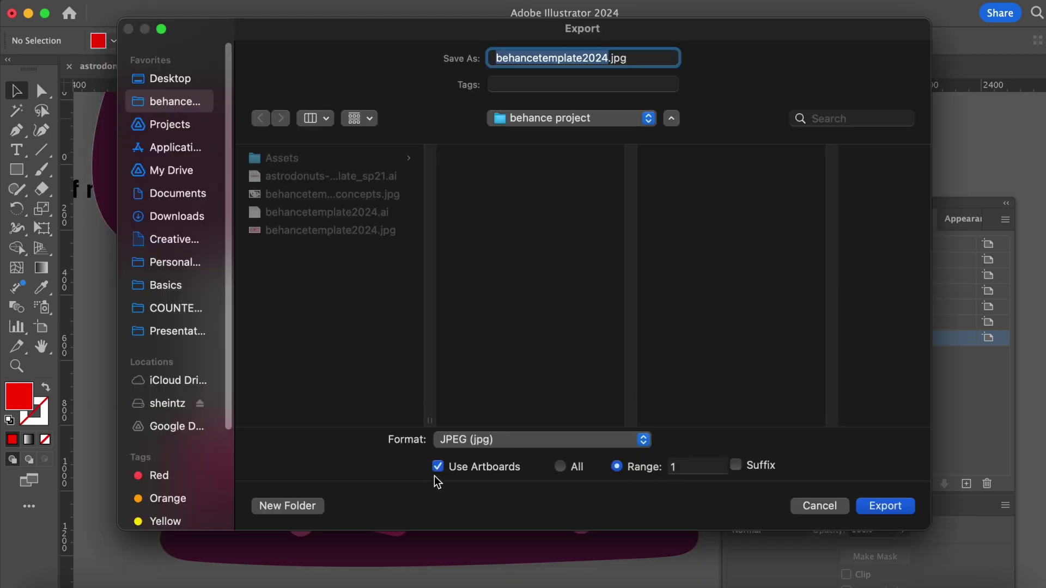
{"action": "left_click", "coordinate": [709, 473]}
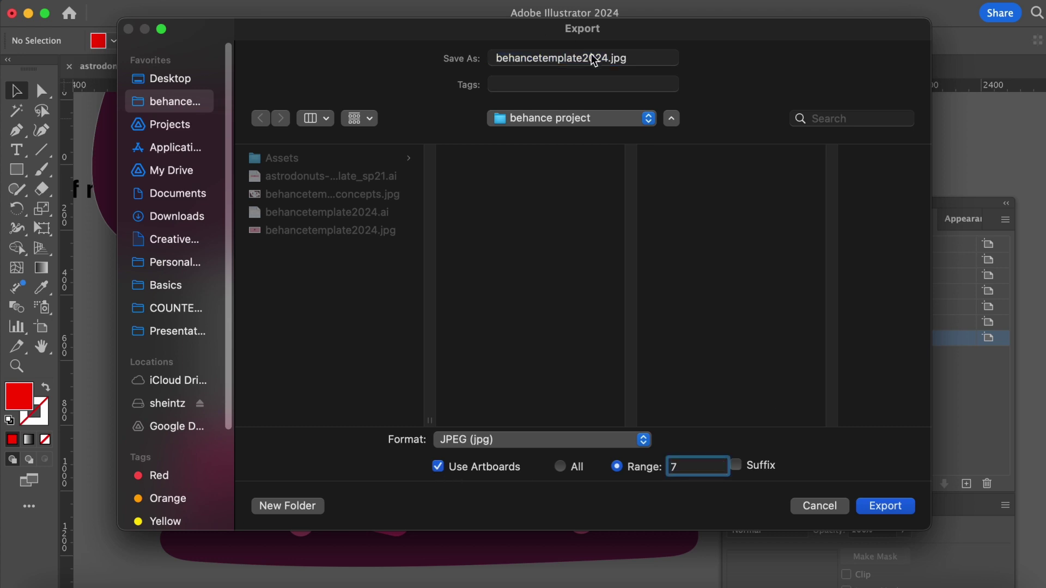
{"action": "left_click", "coordinate": [608, 58]}
{"action": "type", "text": "-m"}
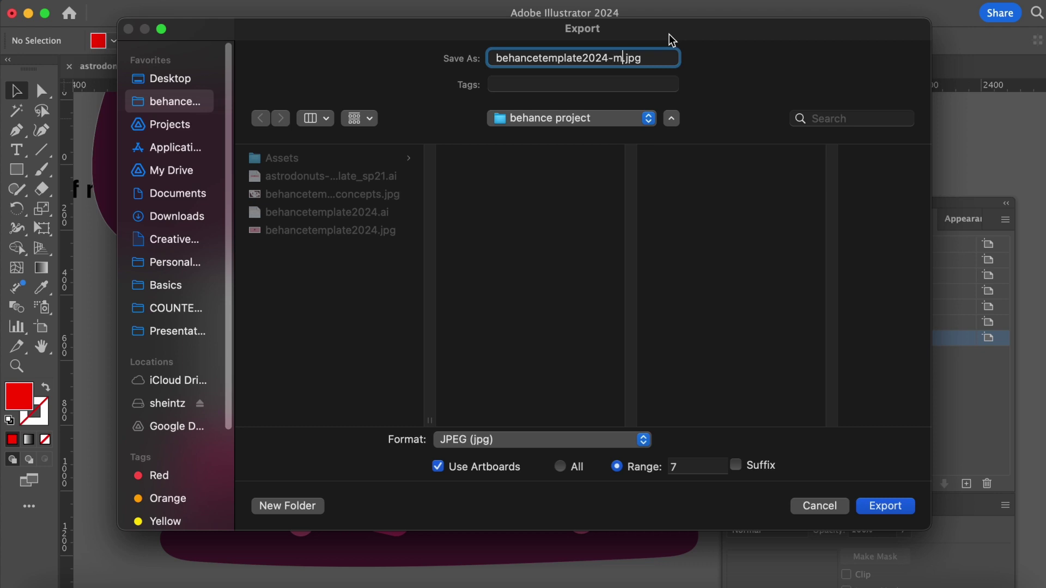
{"action": "type", "text": "ockup"}
{"action": "key", "text": "Return"}
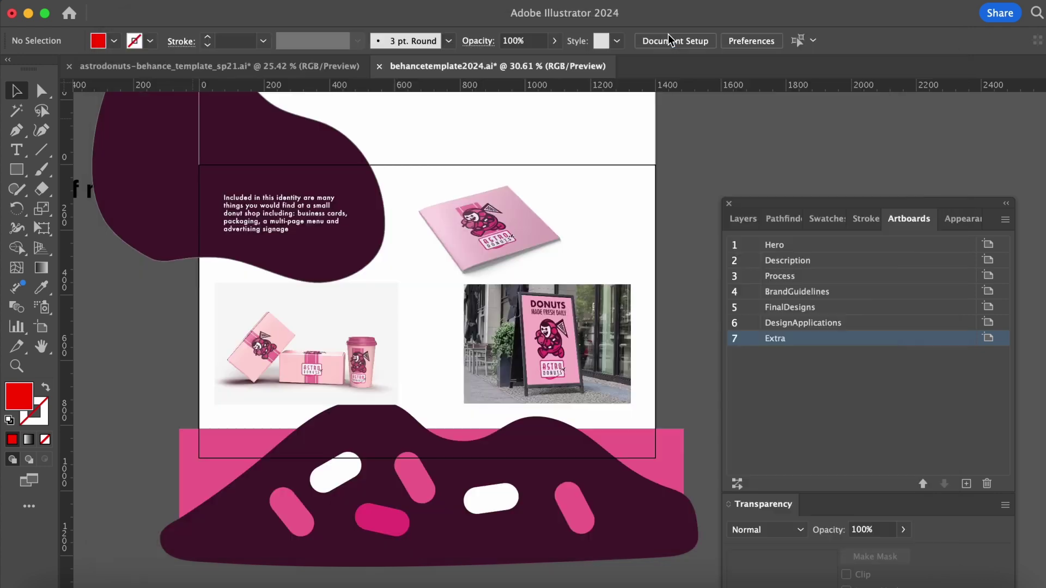
{"action": "left_click", "coordinate": [598, 439]}
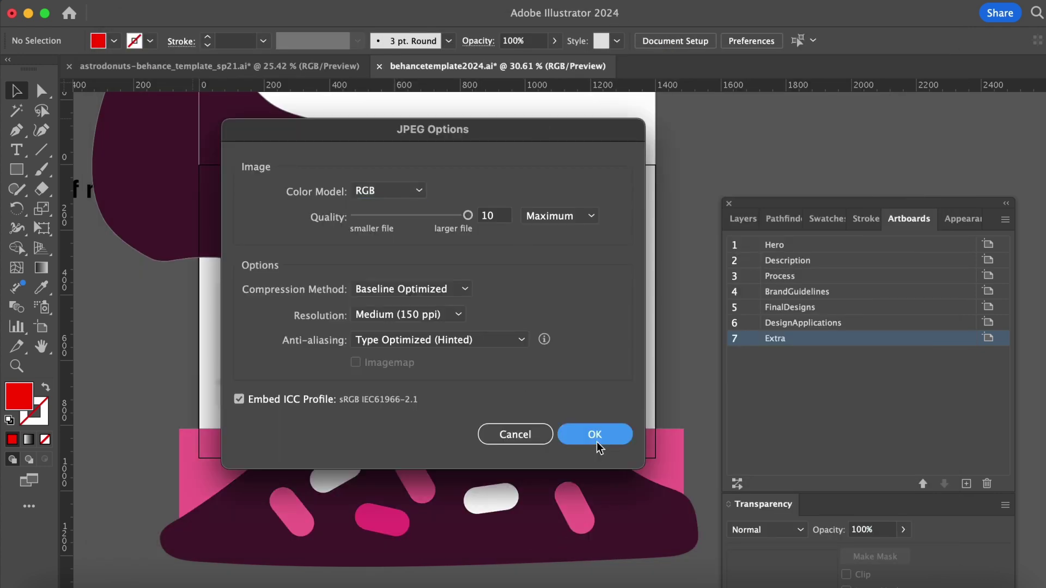
{"action": "scroll", "coordinate": [491, 382], "scroll_direction": "up", "scroll_amount": 5}
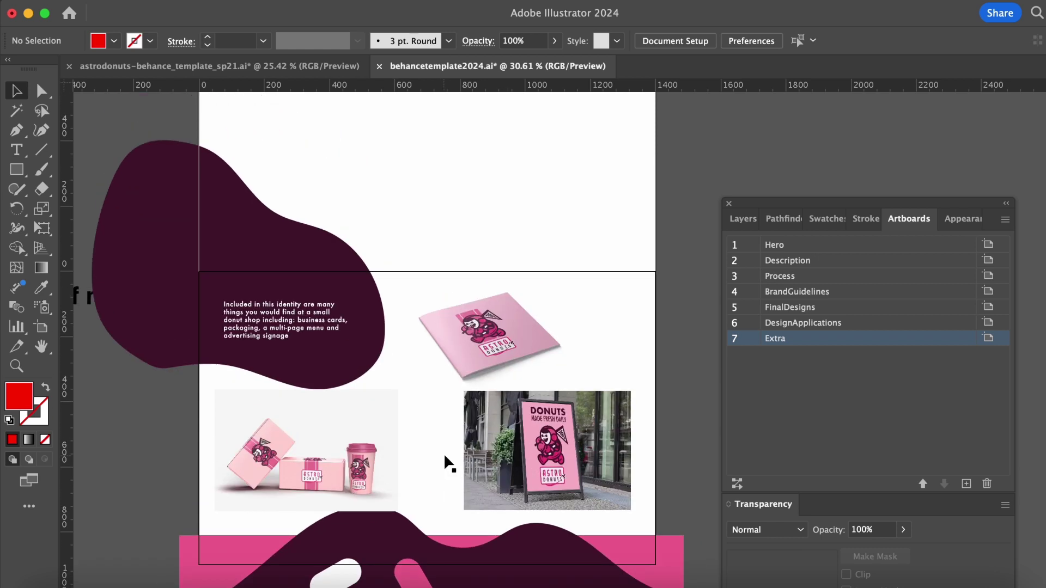
{"action": "left_click", "coordinate": [45, 582]}
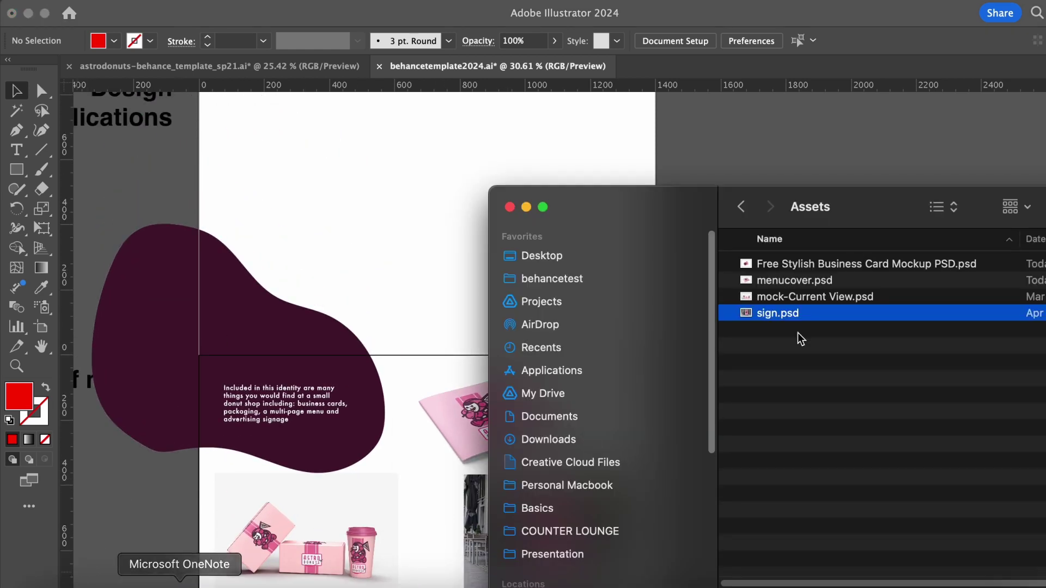
Return to the behance project folder in Finder and widen the window to show full names
{"action": "key", "text": "ctrl+Down"}
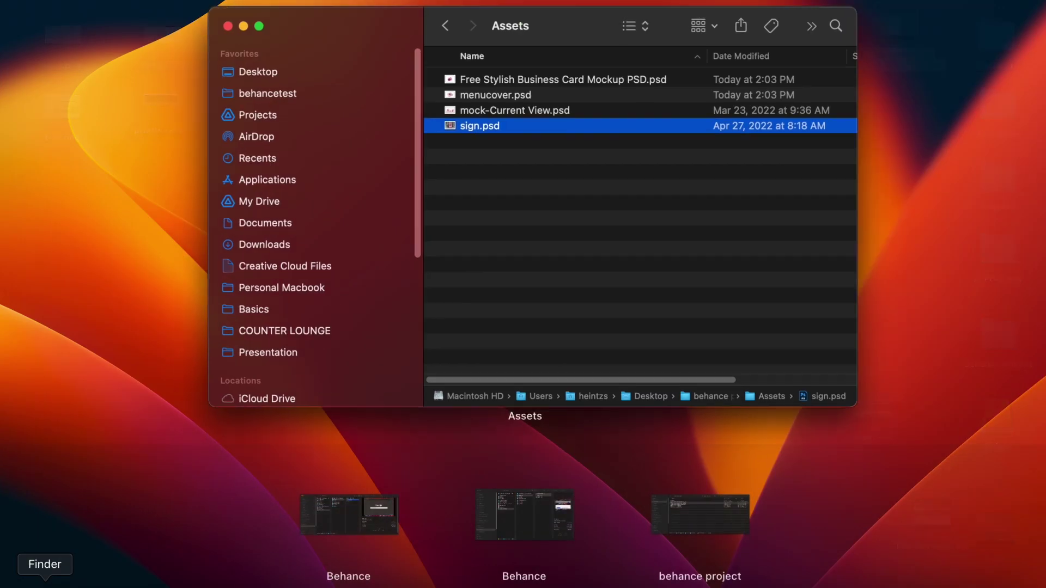
{"action": "left_click", "coordinate": [583, 257]}
{"action": "left_click", "coordinate": [735, 208]}
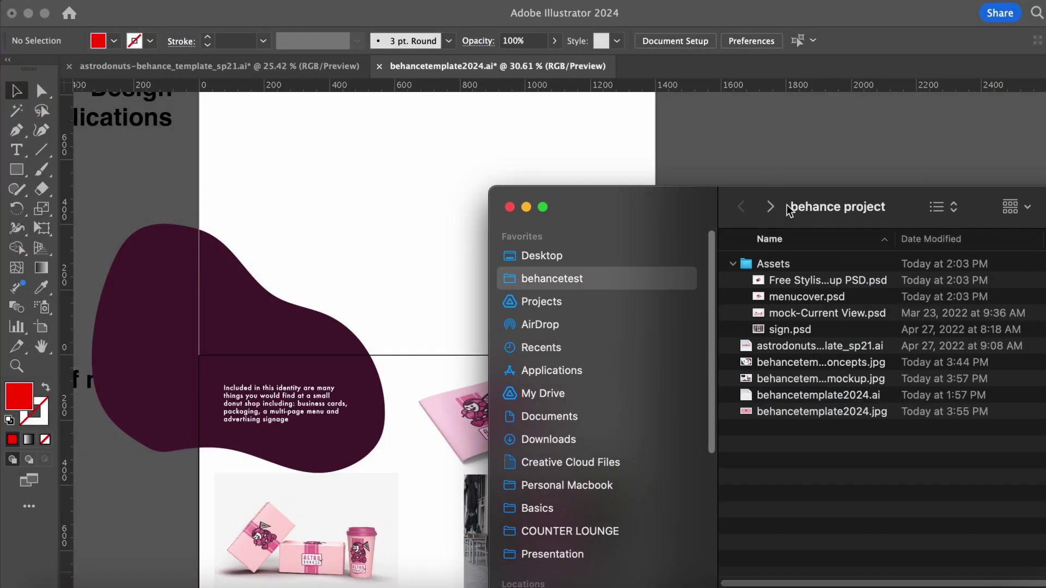
{"action": "double_click", "coordinate": [924, 201]}
{"action": "left_click", "coordinate": [598, 241]}
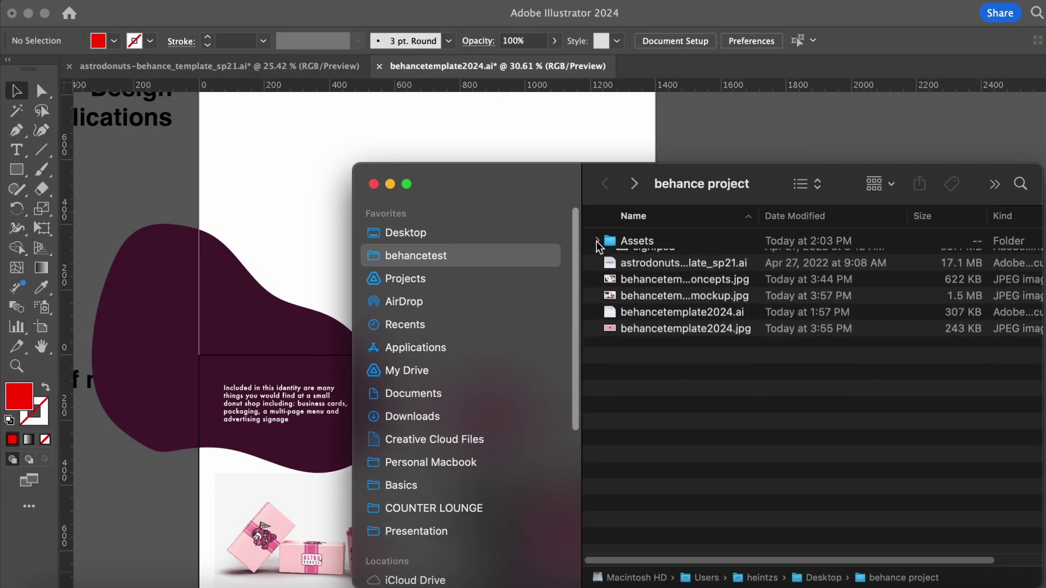
{"action": "double_click", "coordinate": [354, 271]}
Preview the exported behancetemplate2024-mockup.jpg, then switch back to the Behance feed
{"action": "left_click", "coordinate": [652, 259]}
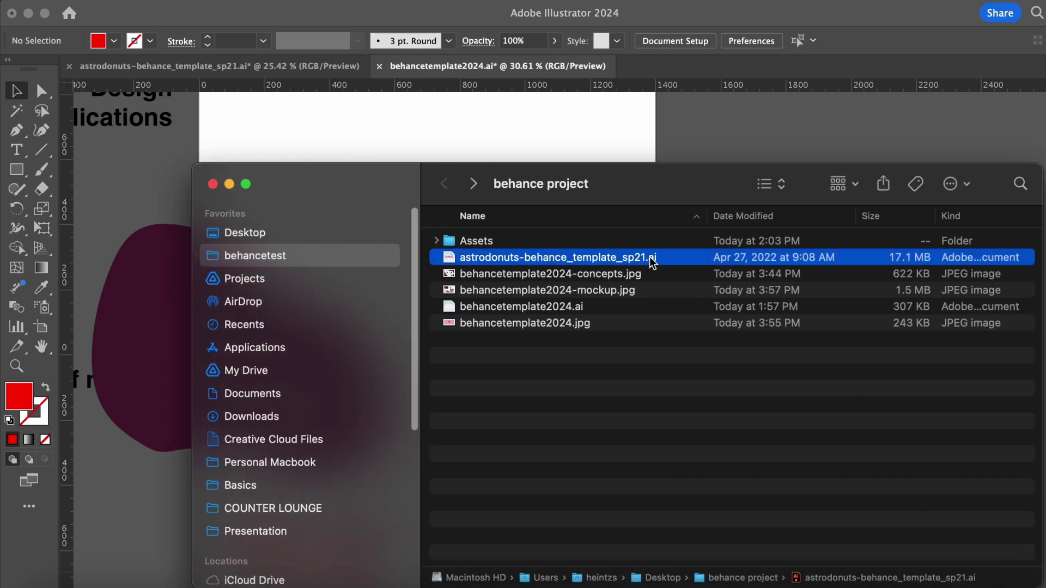
{"action": "left_click", "coordinate": [621, 294]}
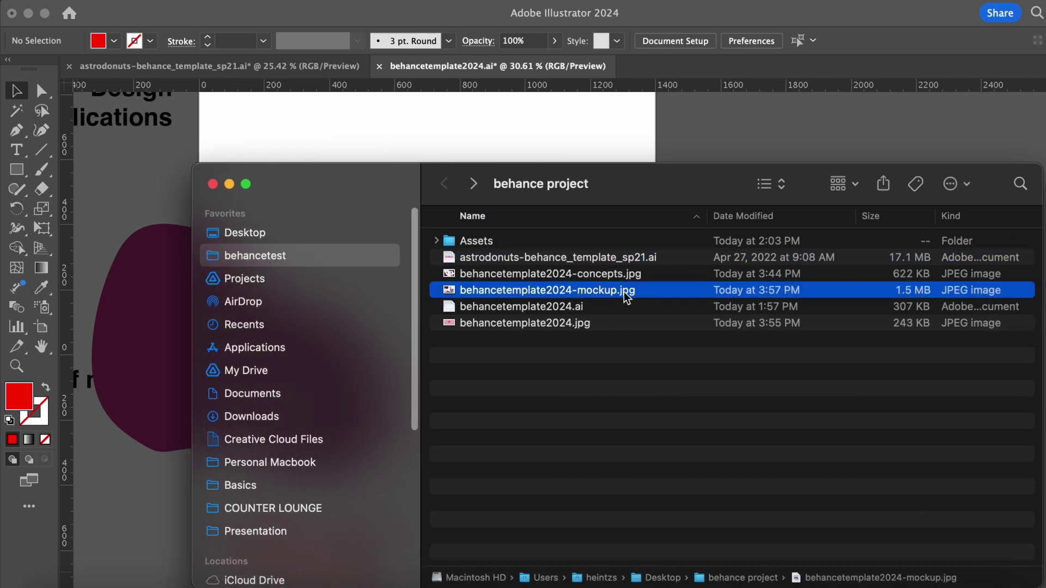
{"action": "key", "text": "space"}
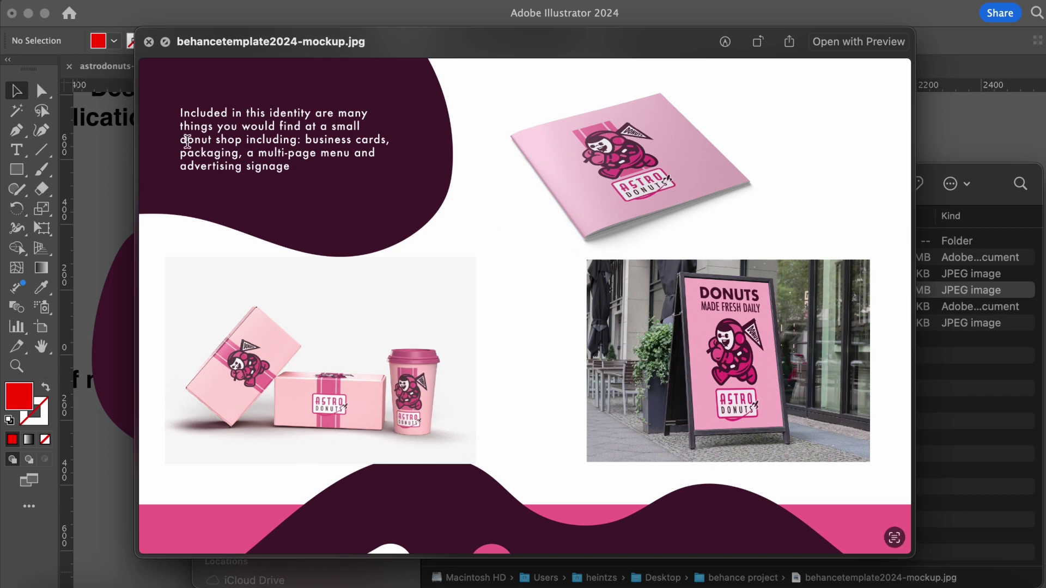
{"action": "left_click", "coordinate": [126, 183]}
{"action": "scroll", "coordinate": [313, 236], "scroll_direction": "up", "scroll_amount": 10}
{"action": "scroll", "coordinate": [316, 238], "scroll_direction": "up", "scroll_amount": 15}
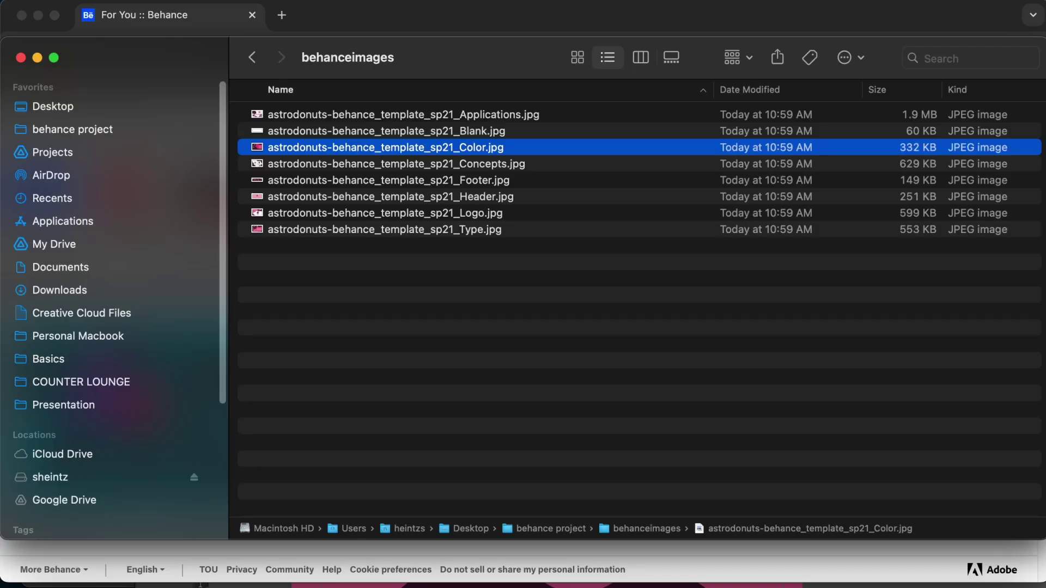
{"action": "left_click", "coordinate": [533, 17]}
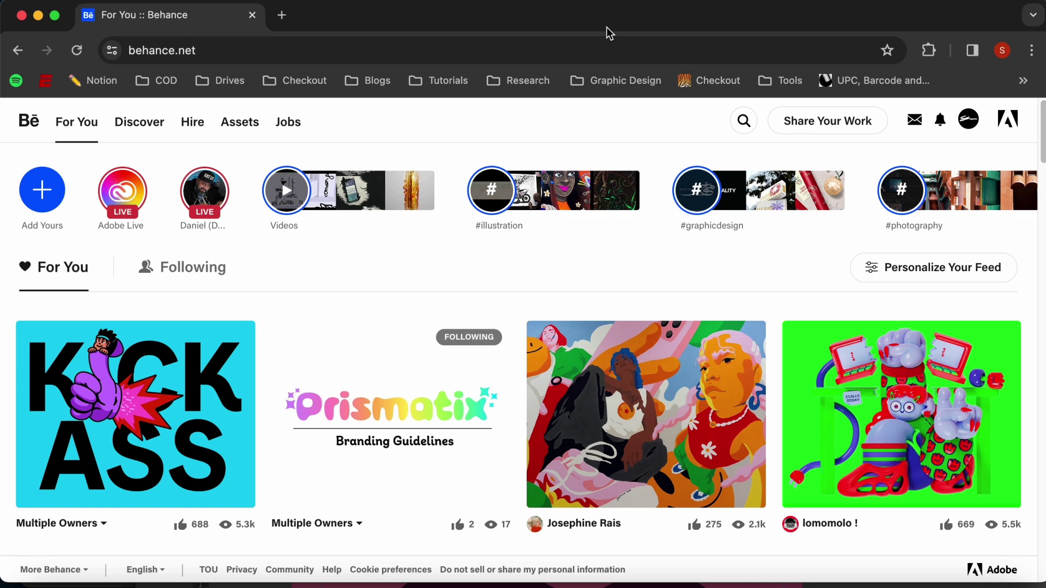
Start a new project from Share Your Work and upload all eight Astro Donuts JPEGs
{"action": "left_click", "coordinate": [814, 128]}
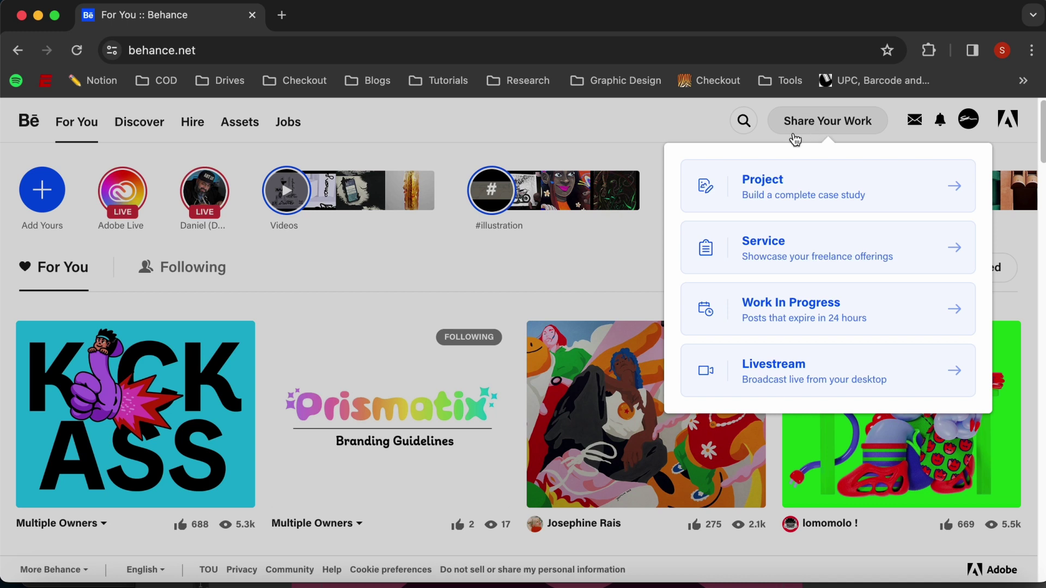
{"action": "left_click", "coordinate": [791, 190]}
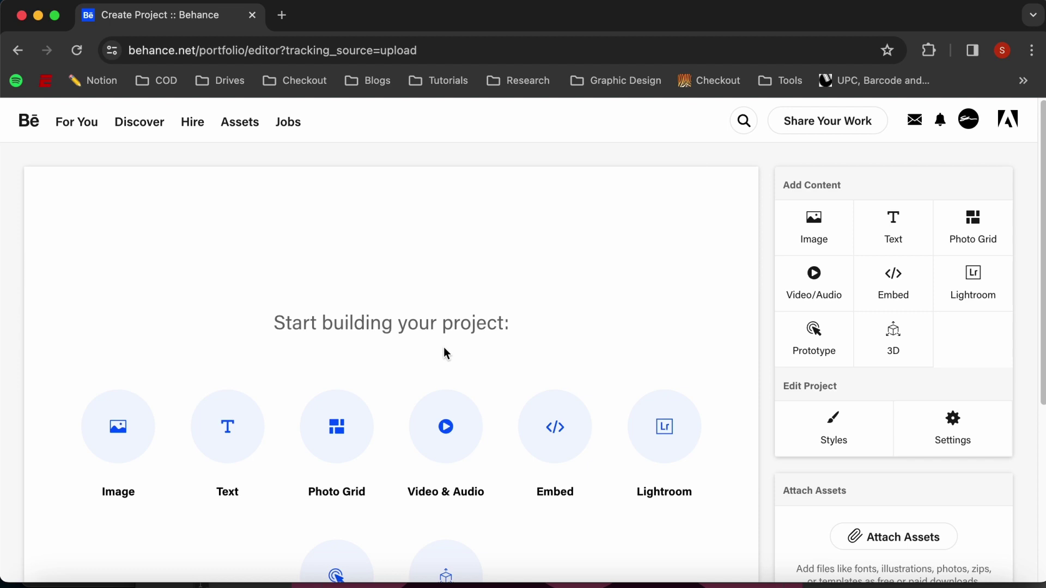
{"action": "scroll", "coordinate": [599, 414], "scroll_direction": "down", "scroll_amount": 3}
{"action": "scroll", "coordinate": [633, 402], "scroll_direction": "up", "scroll_amount": 3}
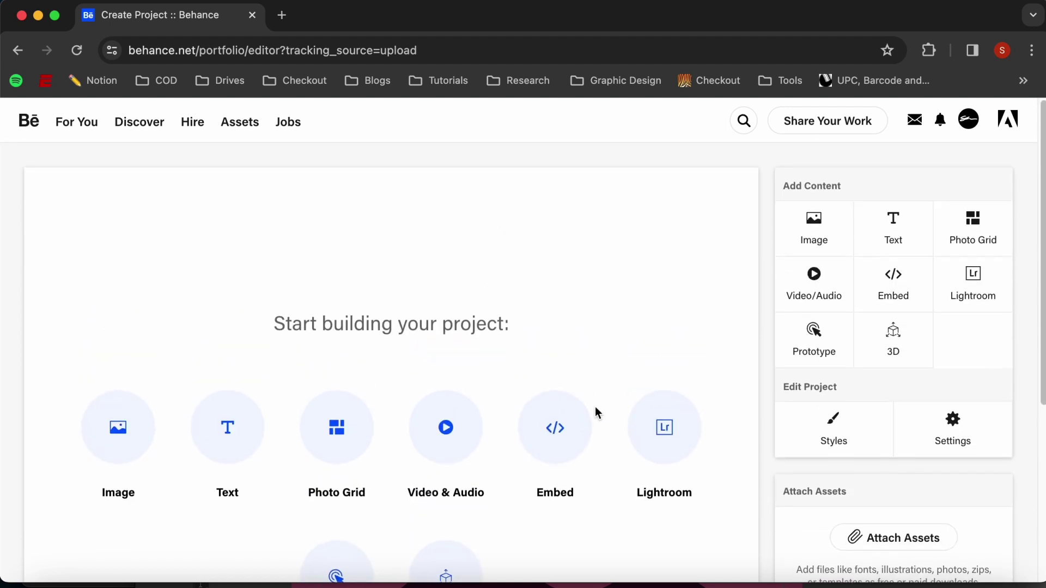
{"action": "left_click", "coordinate": [815, 234]}
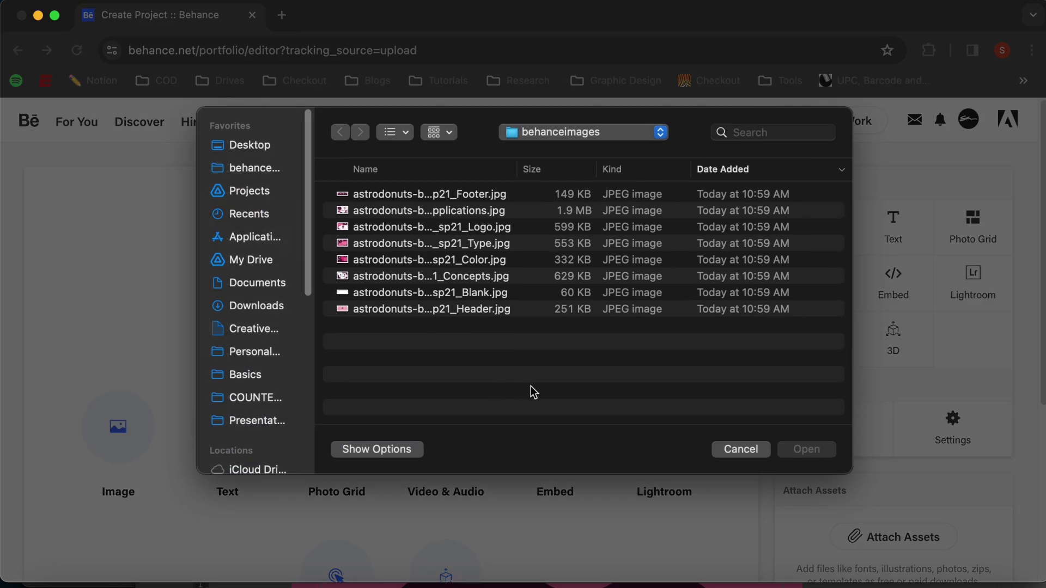
{"action": "left_click_drag", "start_coordinate": [533, 391], "coordinate": [374, 175]}
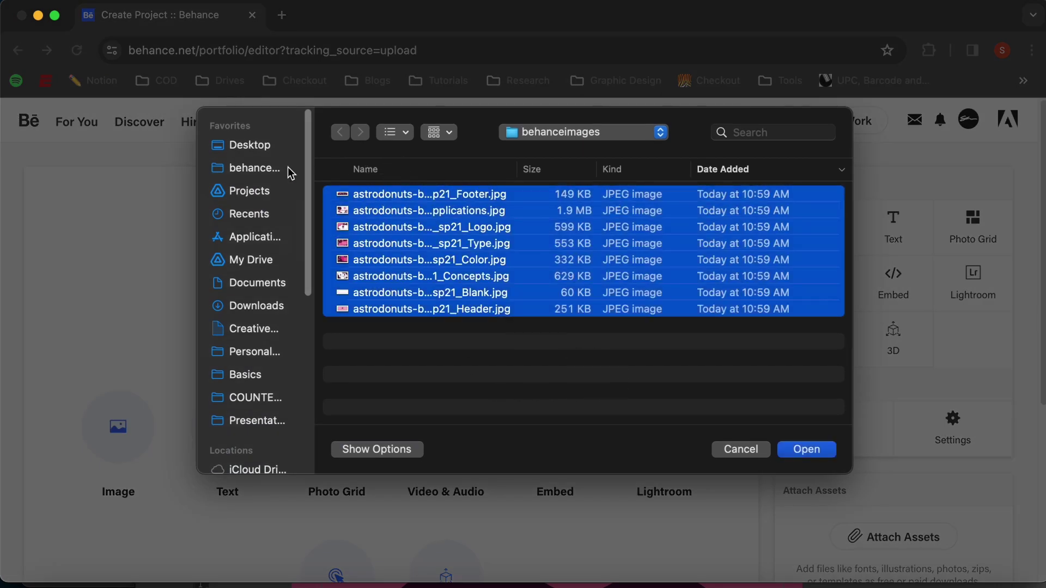
{"action": "left_click", "coordinate": [808, 450]}
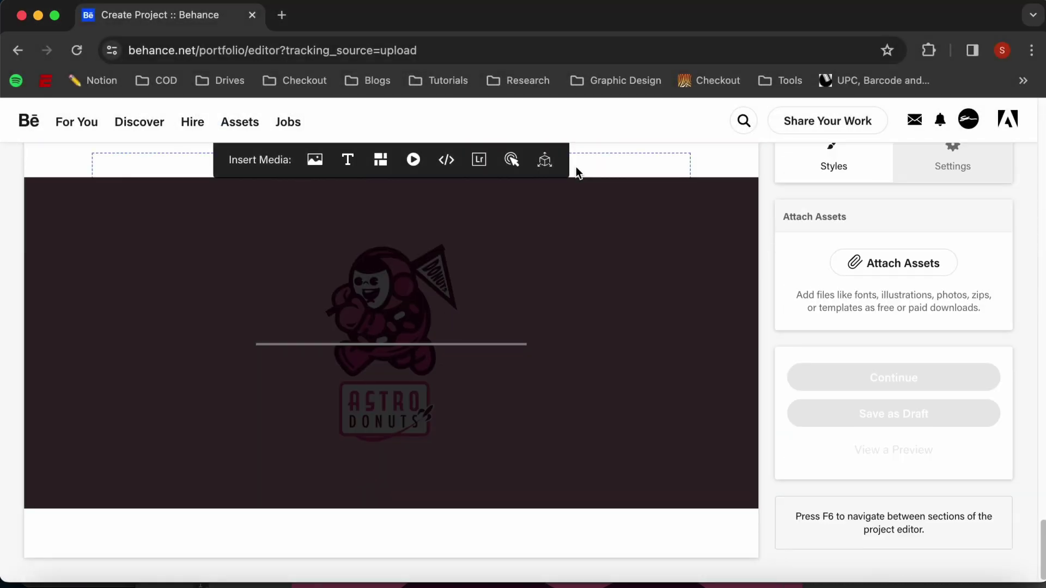
Open the Reorder Project list and move the pink logo image to the top
{"action": "scroll", "coordinate": [192, 268], "scroll_direction": "up", "scroll_amount": 20}
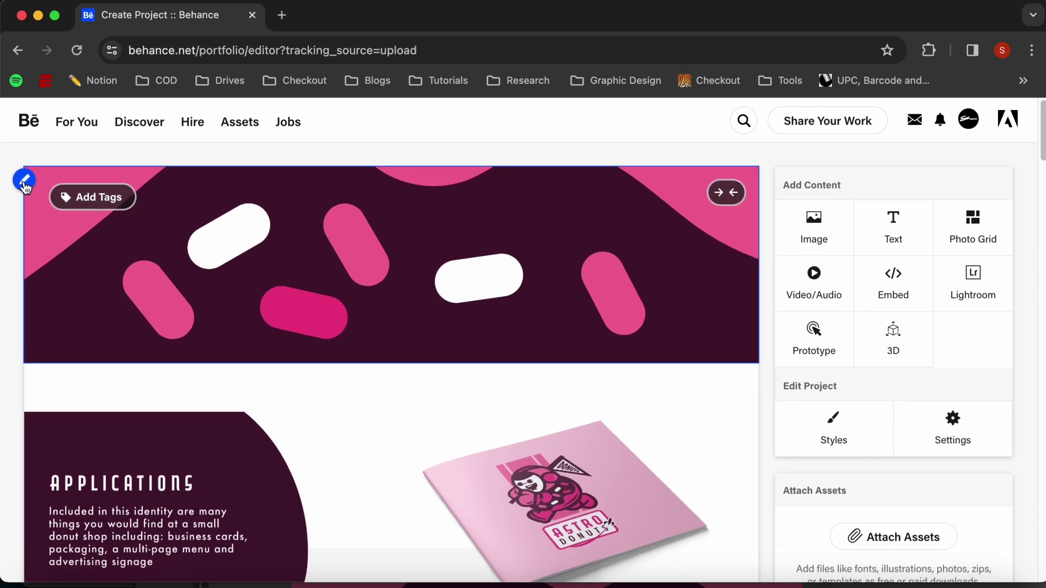
{"action": "left_click", "coordinate": [25, 182]}
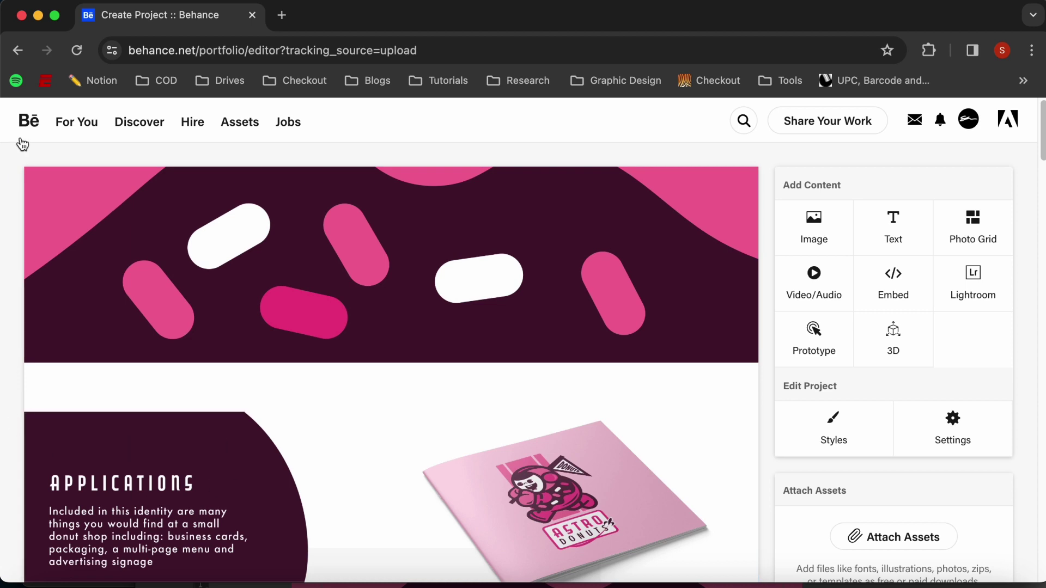
{"action": "left_click", "coordinate": [24, 182]}
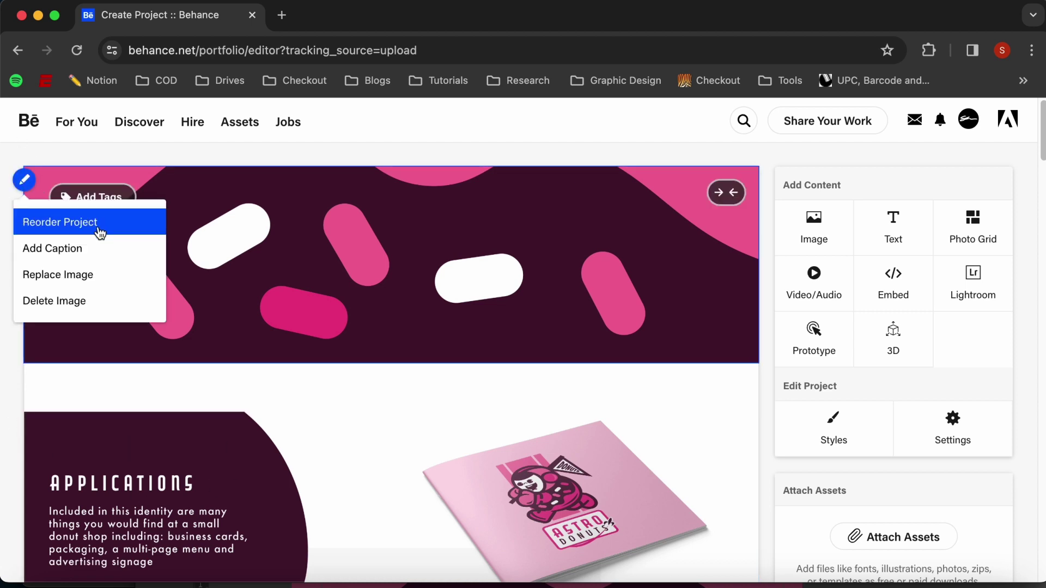
{"action": "left_click", "coordinate": [56, 223]}
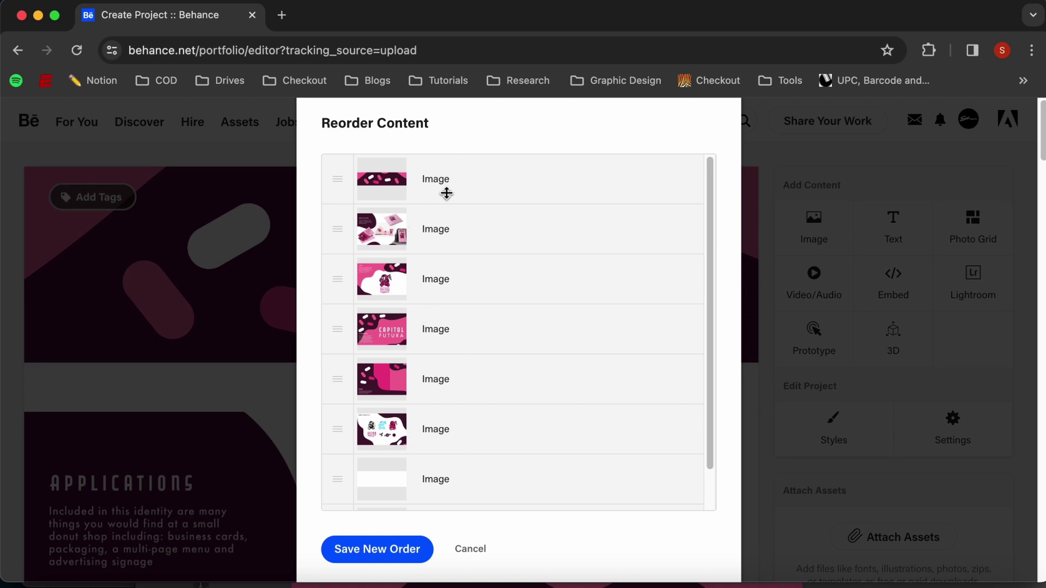
{"action": "left_click_drag", "start_coordinate": [450, 181], "coordinate": [433, 403]}
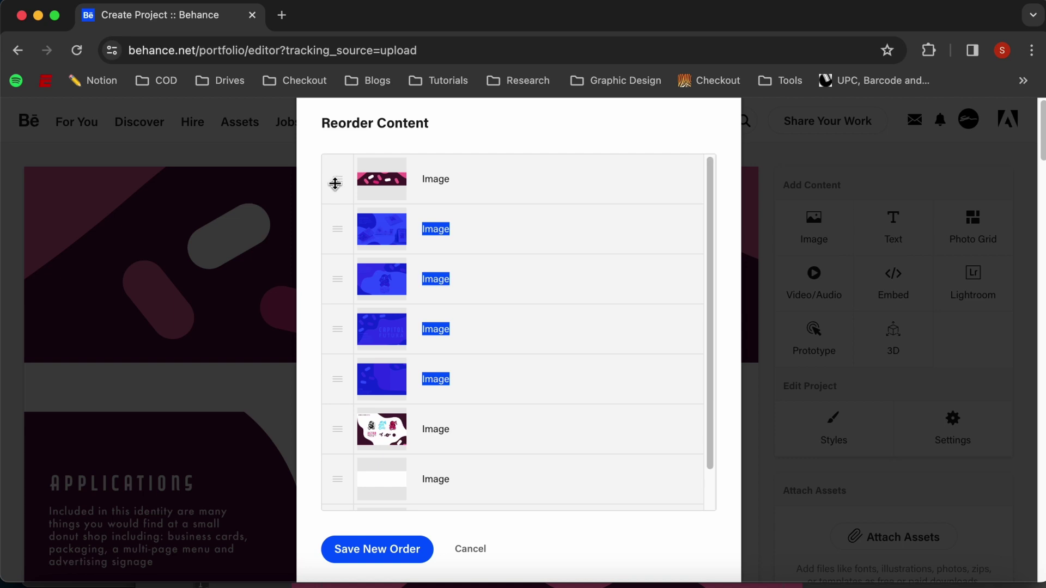
{"action": "left_click_drag", "start_coordinate": [337, 179], "coordinate": [337, 430]}
{"action": "scroll", "coordinate": [455, 380], "scroll_direction": "down", "scroll_amount": 1}
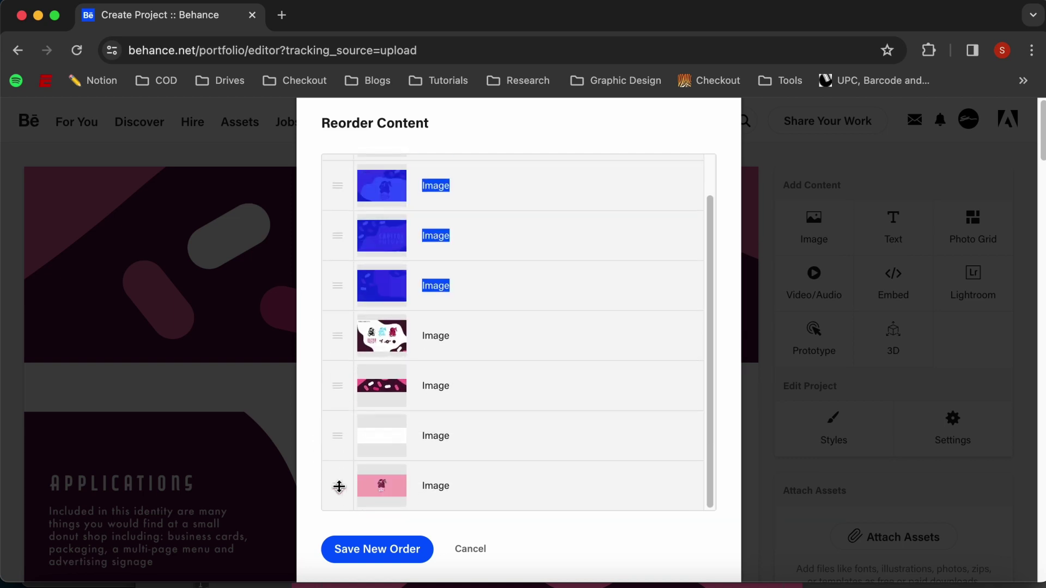
{"action": "left_click_drag", "start_coordinate": [341, 484], "coordinate": [336, 223]}
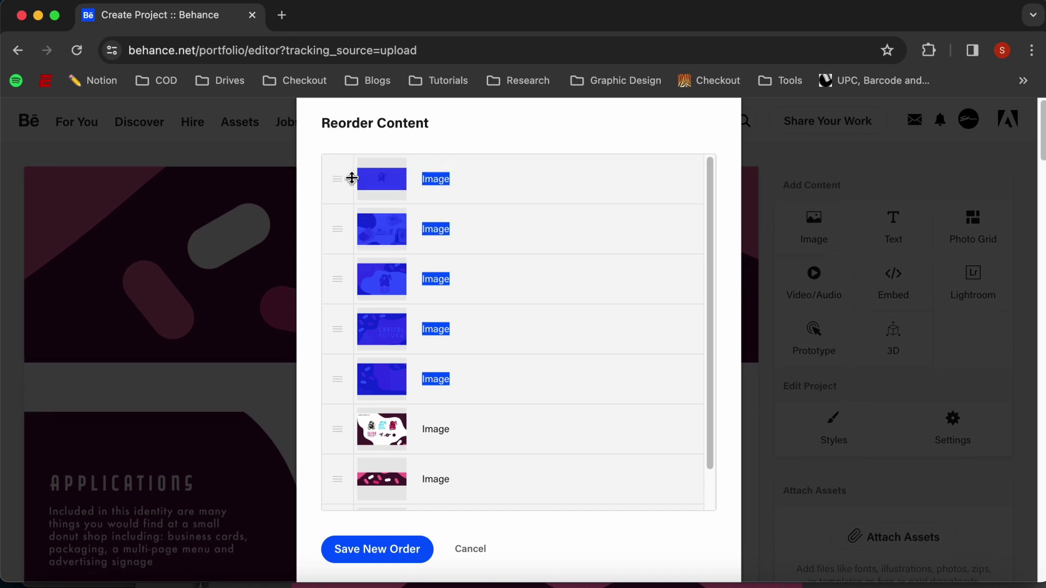
Order the rest: teal concepts second, Capitol Futura third, dark magenta fourth, product mockup sixth; save
{"action": "left_click", "coordinate": [567, 269]}
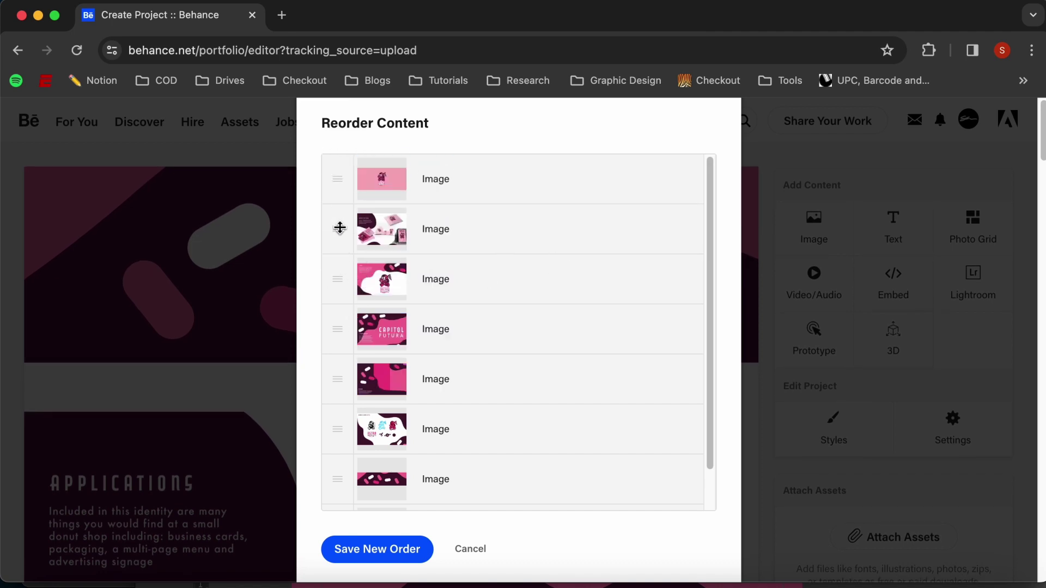
{"action": "left_click_drag", "start_coordinate": [338, 223], "coordinate": [329, 420]}
{"action": "left_click_drag", "start_coordinate": [331, 374], "coordinate": [327, 232]}
{"action": "left_click_drag", "start_coordinate": [337, 329], "coordinate": [336, 268]}
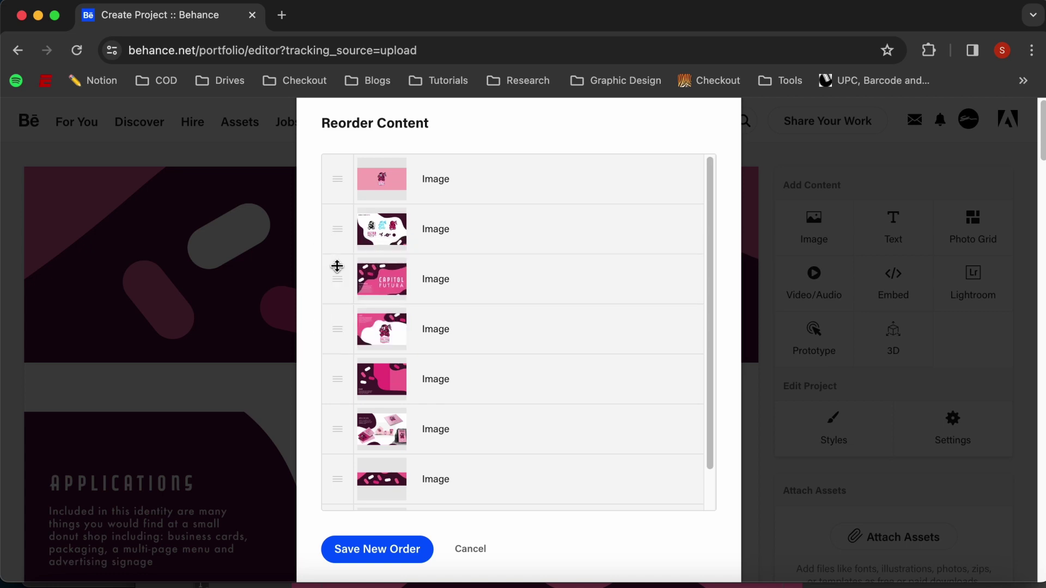
{"action": "left_click_drag", "start_coordinate": [334, 388], "coordinate": [335, 325]}
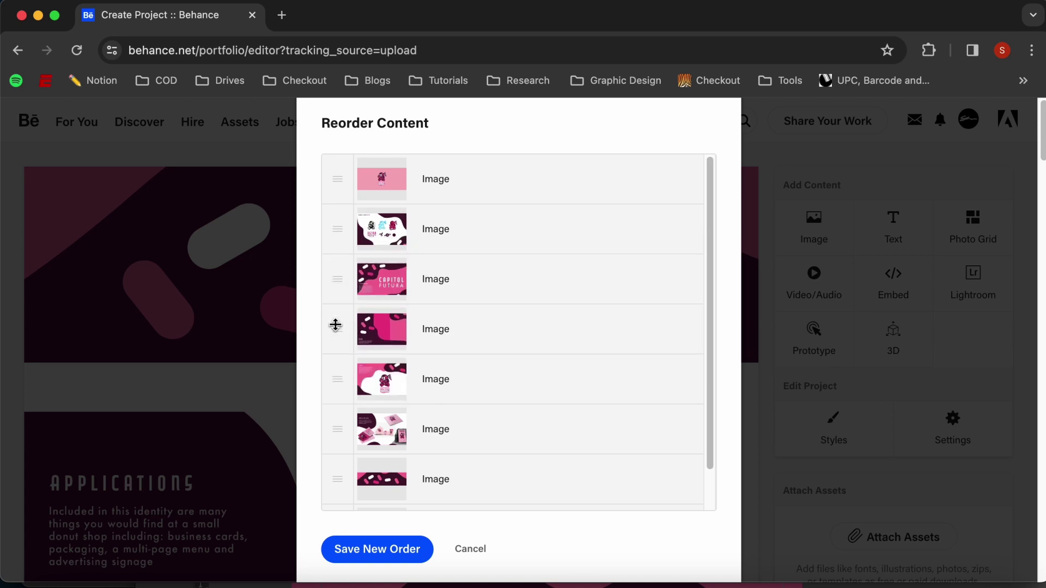
{"action": "scroll", "coordinate": [517, 391], "scroll_direction": "down", "scroll_amount": 2}
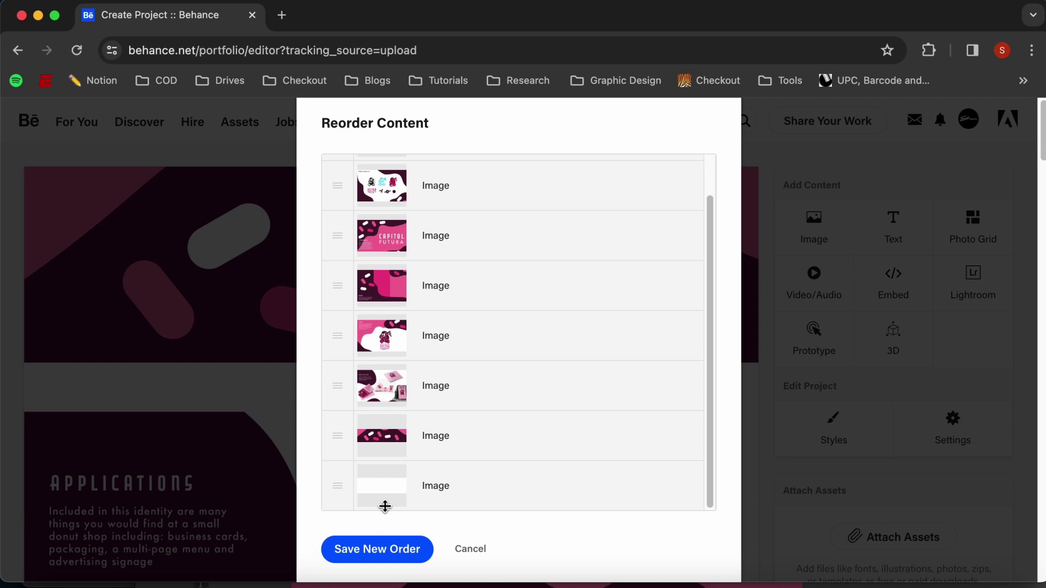
{"action": "scroll", "coordinate": [451, 423], "scroll_direction": "up", "scroll_amount": 2}
{"action": "scroll", "coordinate": [444, 412], "scroll_direction": "down", "scroll_amount": 2}
{"action": "left_click", "coordinate": [355, 553]}
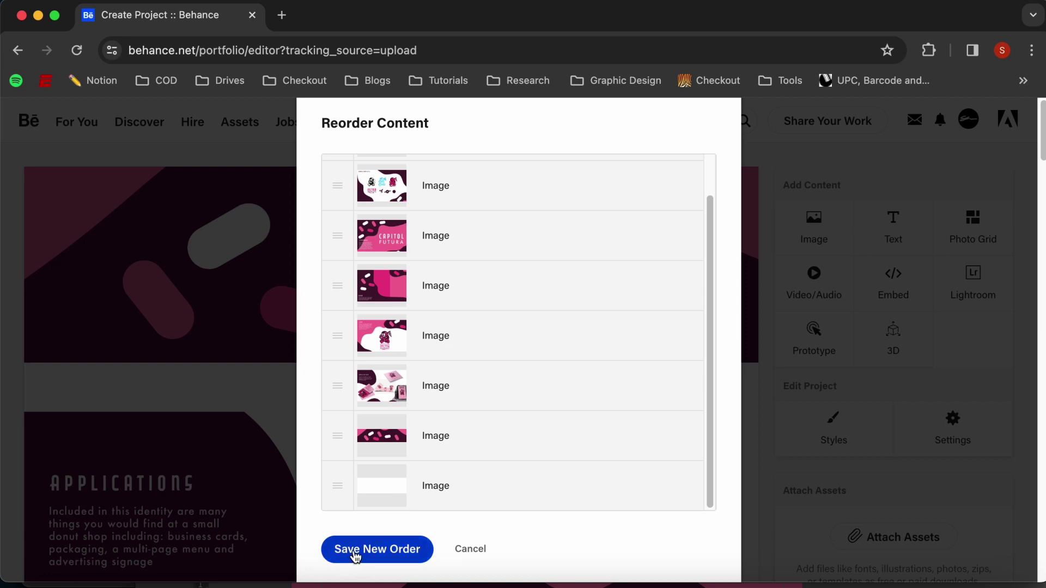
{"action": "left_click", "coordinate": [355, 554]}
Delete the empty blank image block at the end of the project
{"action": "scroll", "coordinate": [397, 347], "scroll_direction": "down", "scroll_amount": 4}
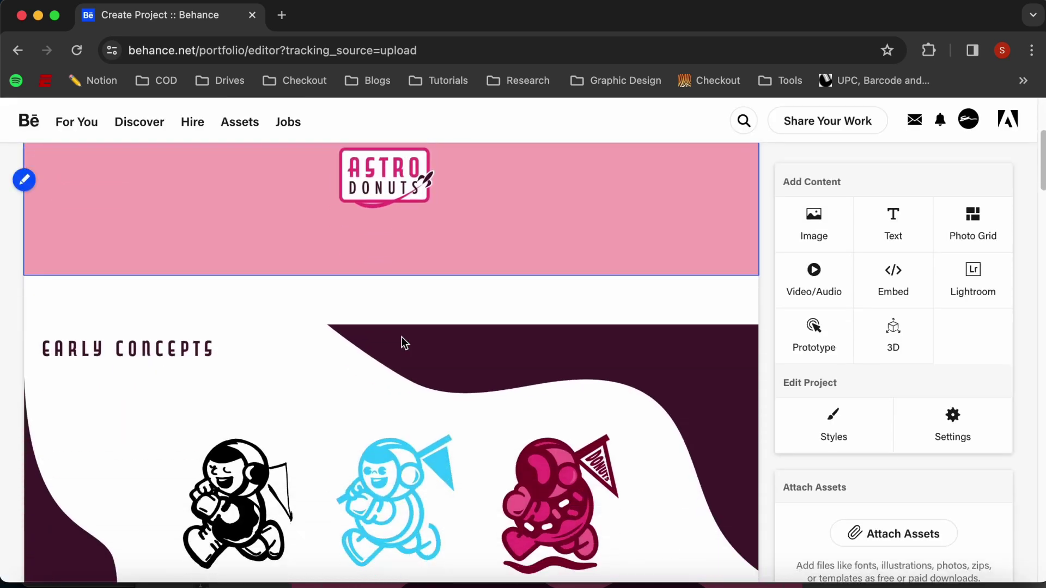
{"action": "scroll", "coordinate": [401, 338], "scroll_direction": "down", "scroll_amount": 20}
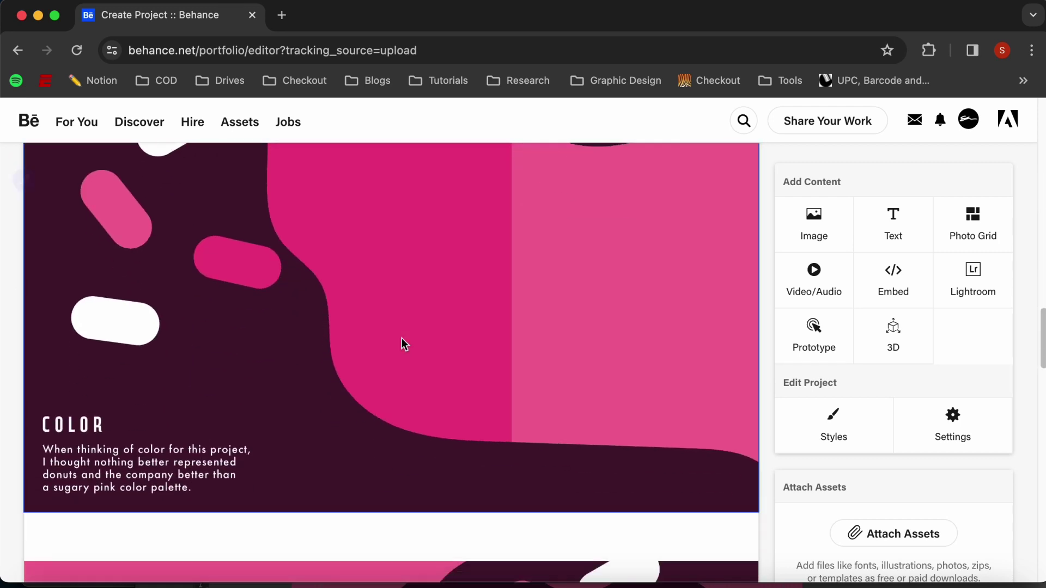
{"action": "scroll", "coordinate": [401, 338], "scroll_direction": "down", "scroll_amount": 20}
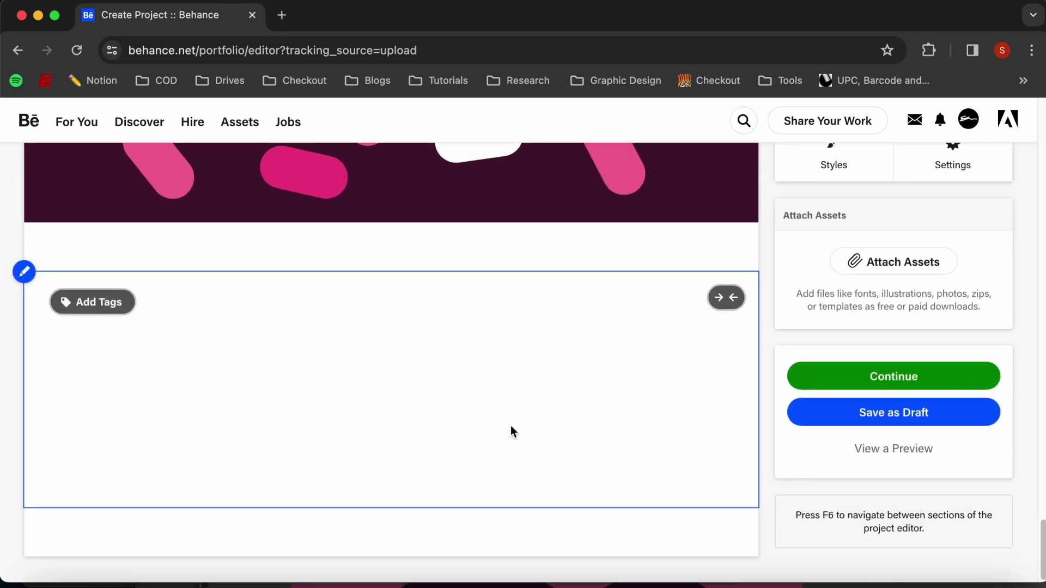
{"action": "left_click", "coordinate": [24, 274]}
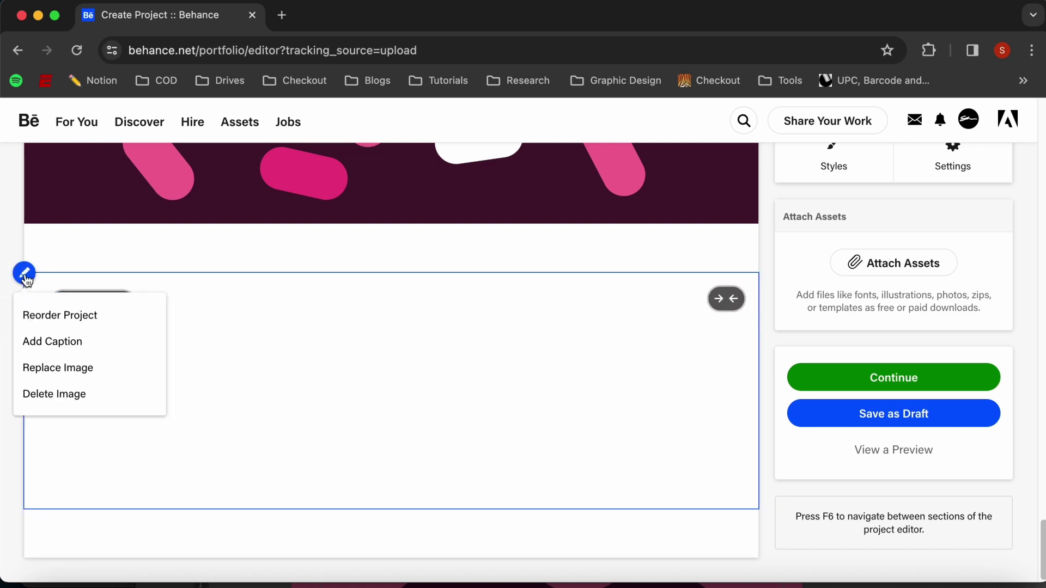
{"action": "left_click", "coordinate": [66, 394]}
Review the updated project and open the Project Styles settings
{"action": "scroll", "coordinate": [225, 390], "scroll_direction": "up", "scroll_amount": 5}
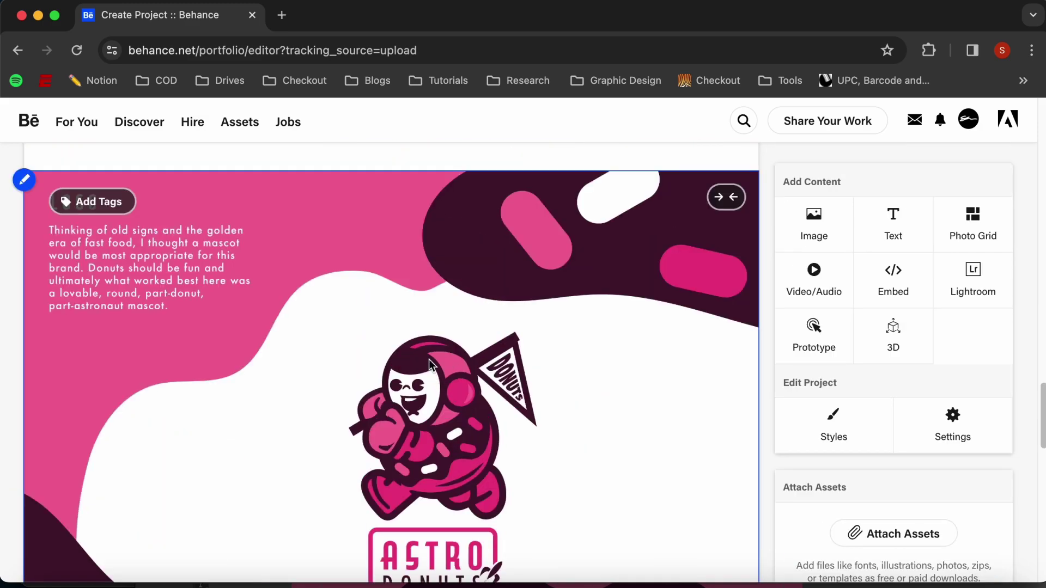
{"action": "scroll", "coordinate": [359, 370], "scroll_direction": "down", "scroll_amount": 10}
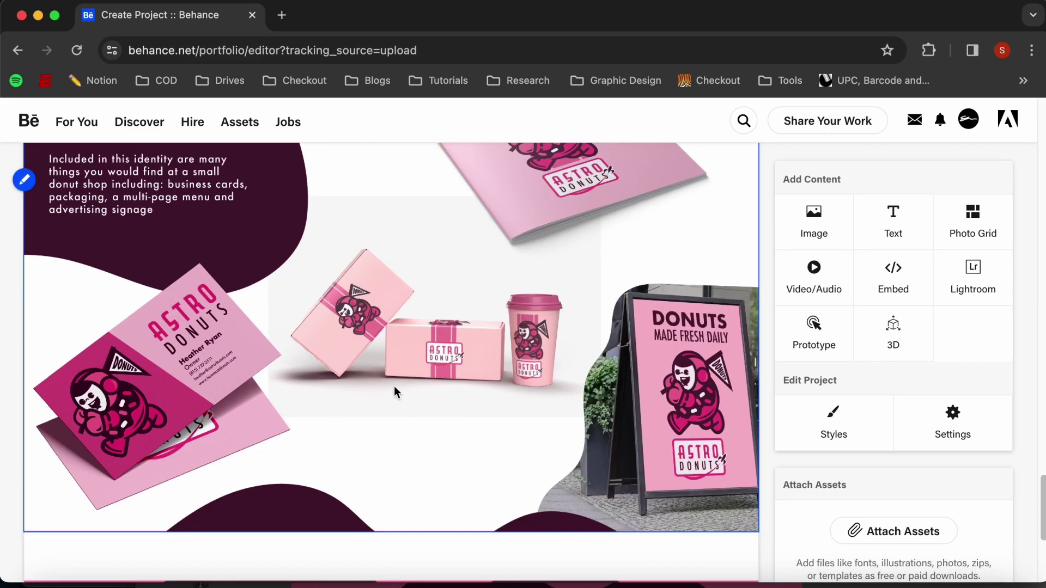
{"action": "scroll", "coordinate": [326, 330], "scroll_direction": "down", "scroll_amount": 5}
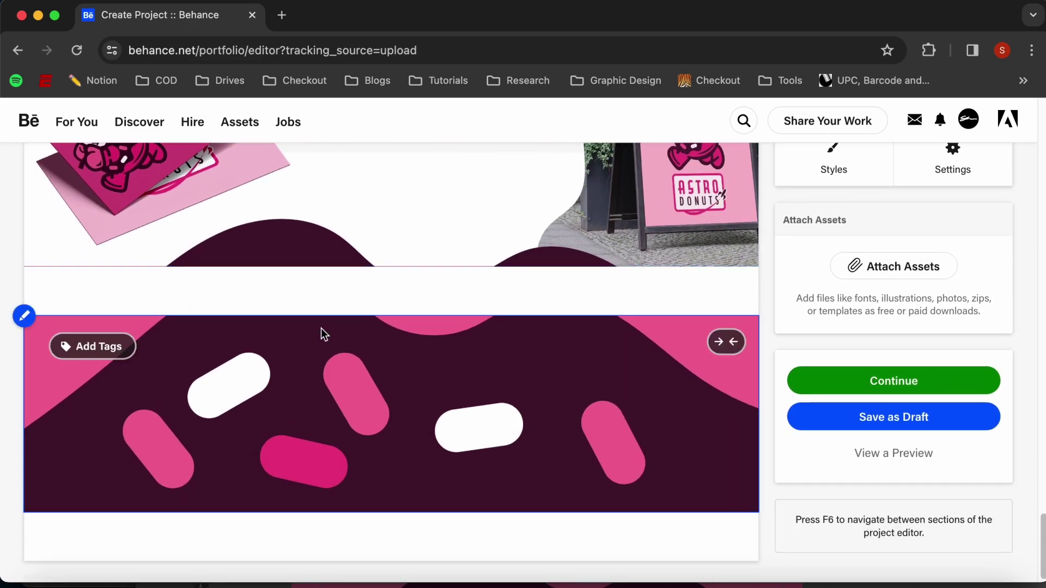
{"action": "scroll", "coordinate": [321, 328], "scroll_direction": "up", "scroll_amount": 5}
{"action": "scroll", "coordinate": [320, 328], "scroll_direction": "up", "scroll_amount": 5}
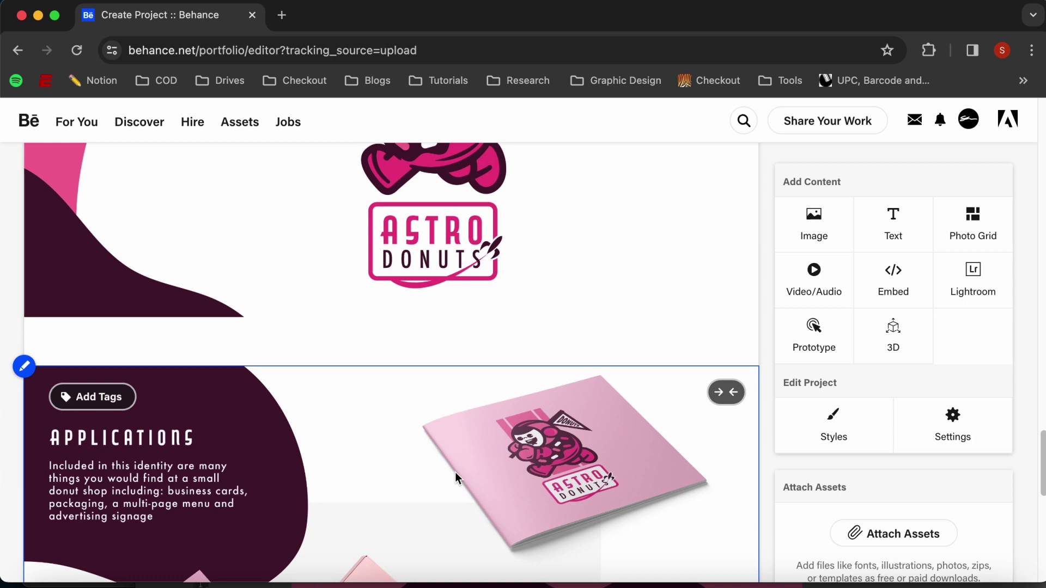
{"action": "scroll", "coordinate": [550, 362], "scroll_direction": "down", "scroll_amount": 10}
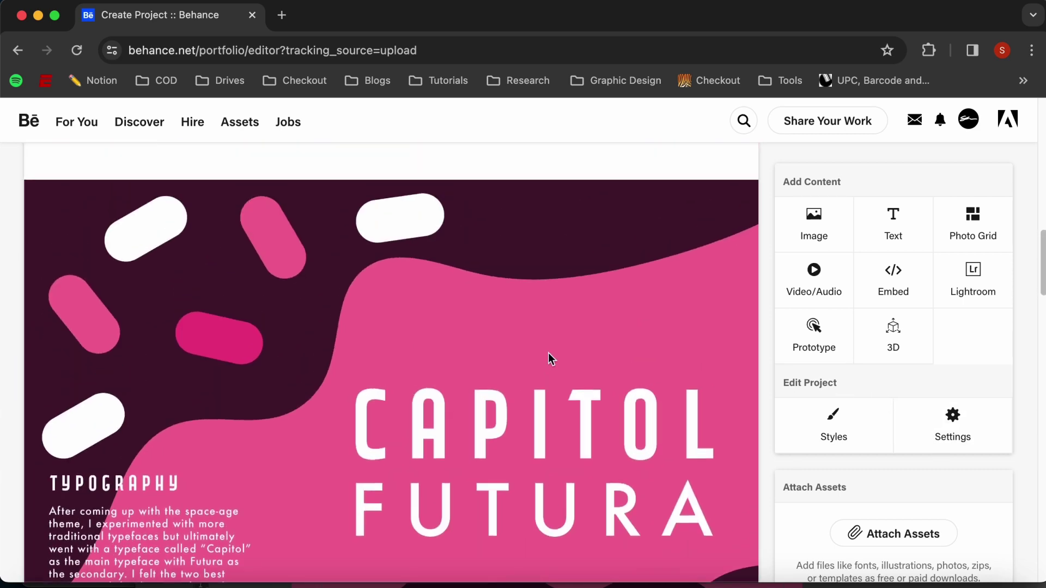
{"action": "scroll", "coordinate": [338, 381], "scroll_direction": "up", "scroll_amount": 12}
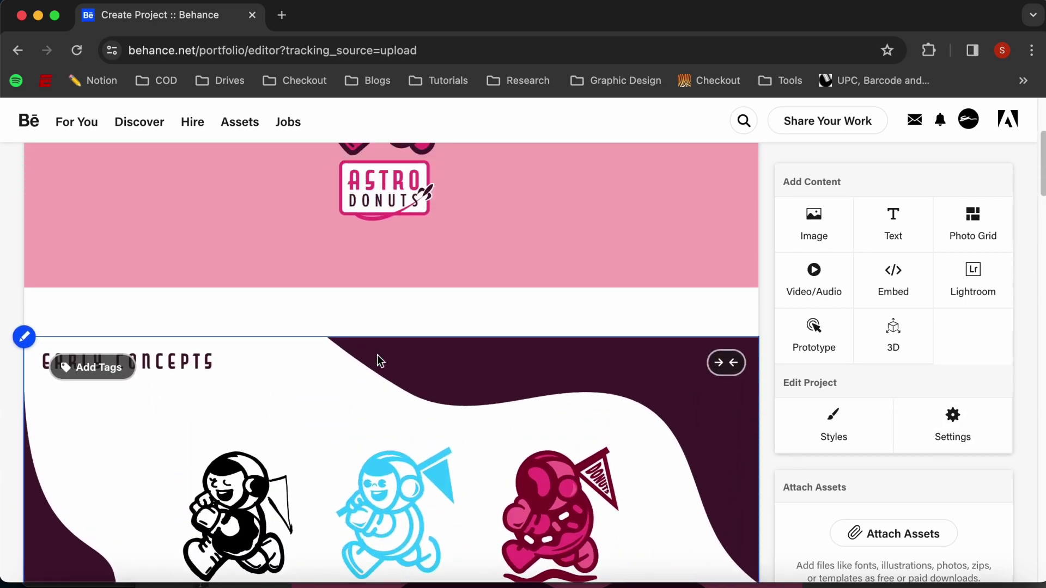
{"action": "scroll", "coordinate": [378, 362], "scroll_direction": "up", "scroll_amount": 1}
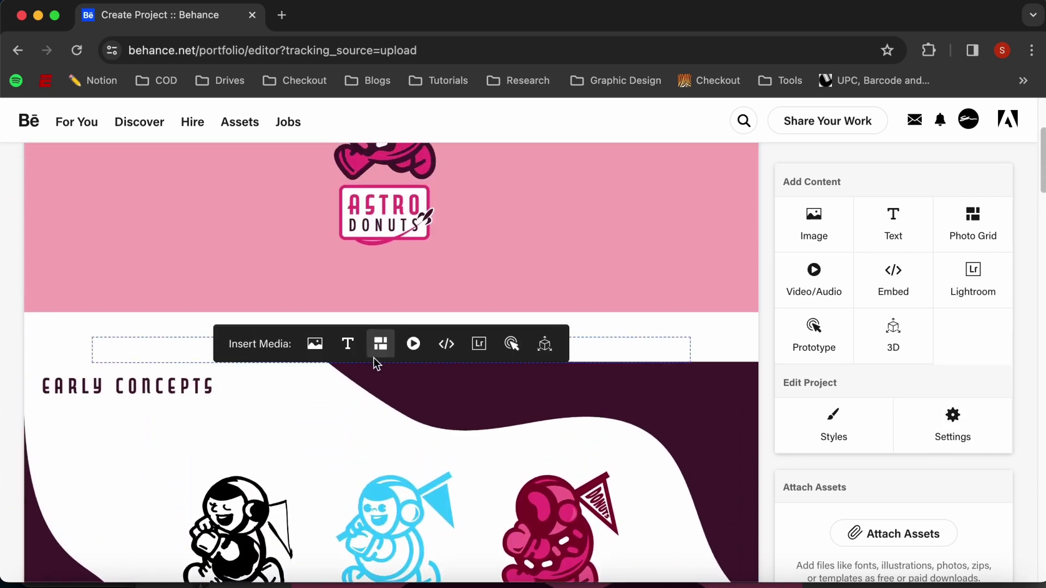
{"action": "left_click", "coordinate": [833, 441]}
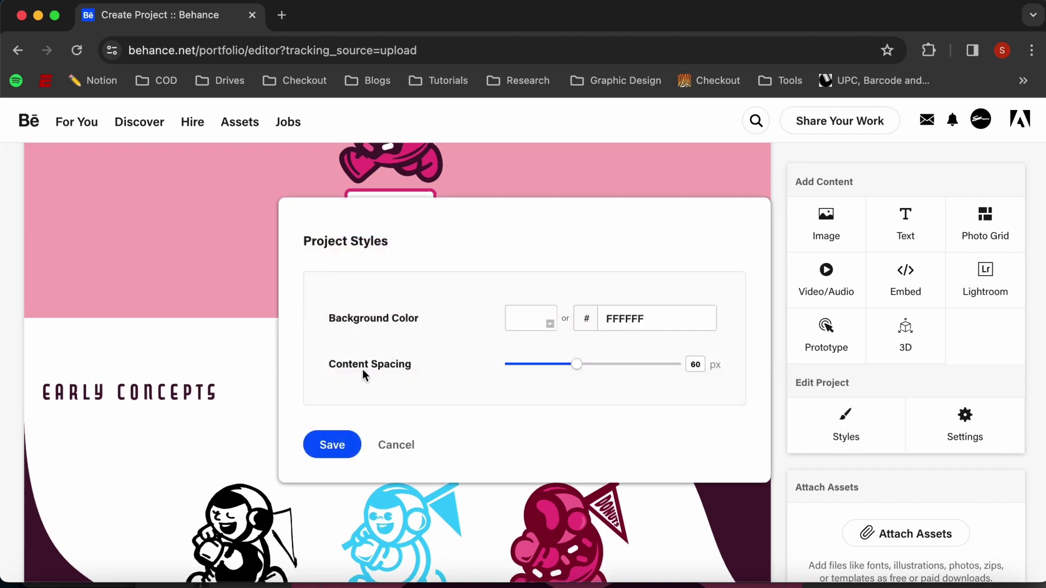
Set the content spacing to 0 px and save the project styles
{"action": "left_click_drag", "start_coordinate": [577, 364], "coordinate": [400, 376]}
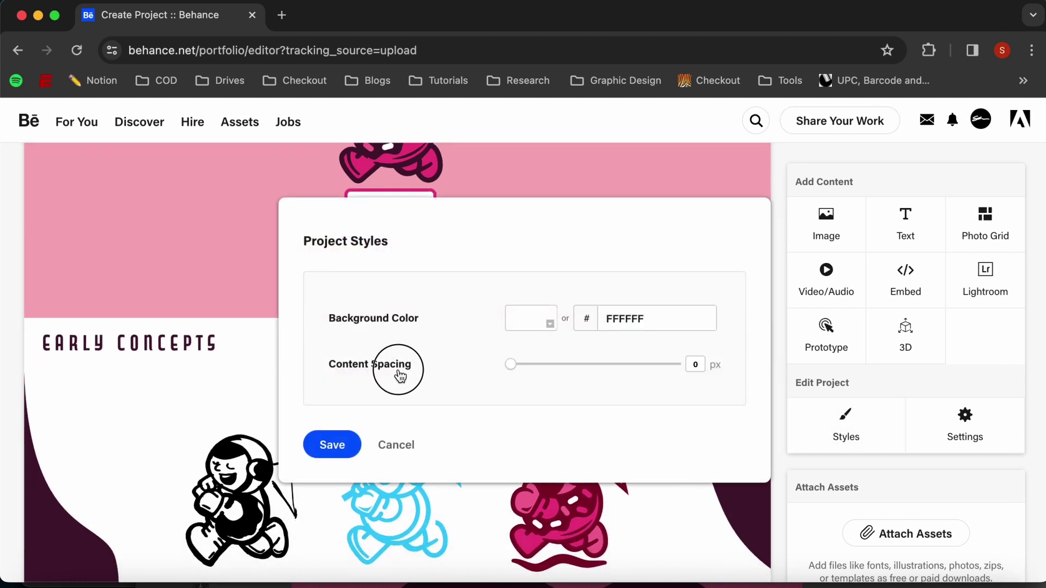
{"action": "left_click", "coordinate": [326, 452]}
{"action": "scroll", "coordinate": [414, 403], "scroll_direction": "down", "scroll_amount": 10}
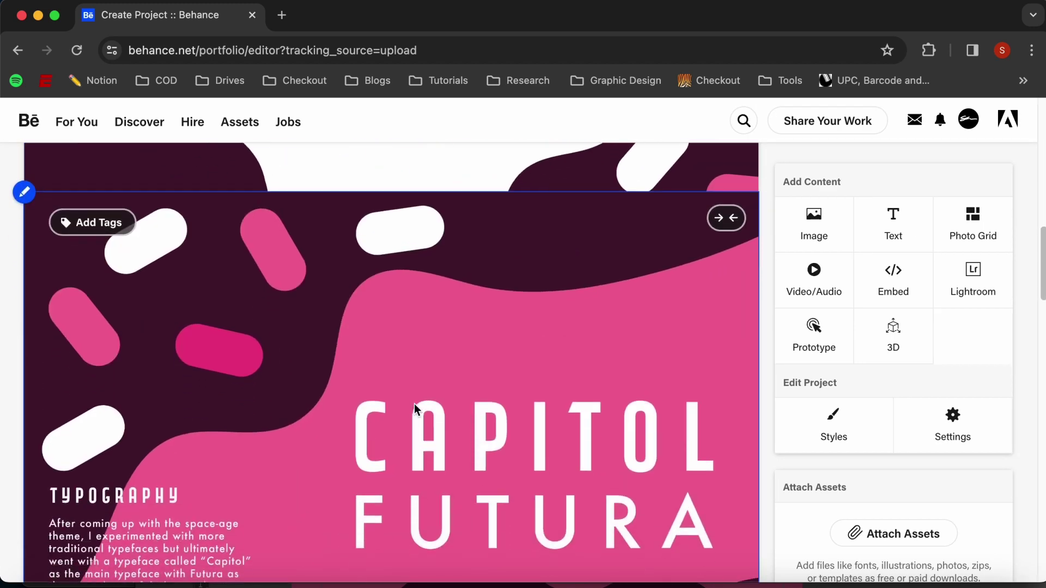
{"action": "scroll", "coordinate": [550, 434], "scroll_direction": "down", "scroll_amount": 7}
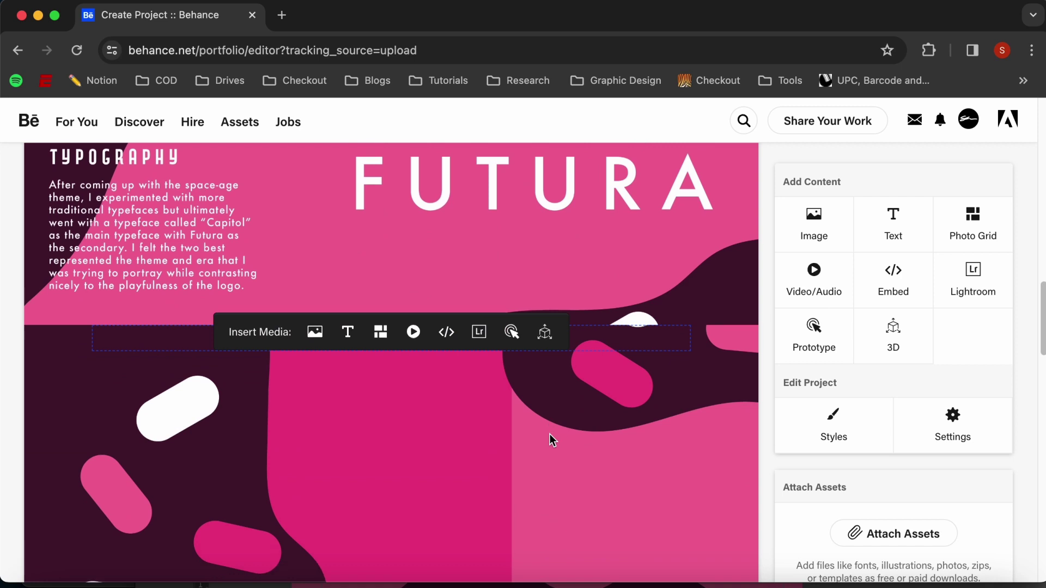
{"action": "scroll", "coordinate": [449, 446], "scroll_direction": "down", "scroll_amount": 6}
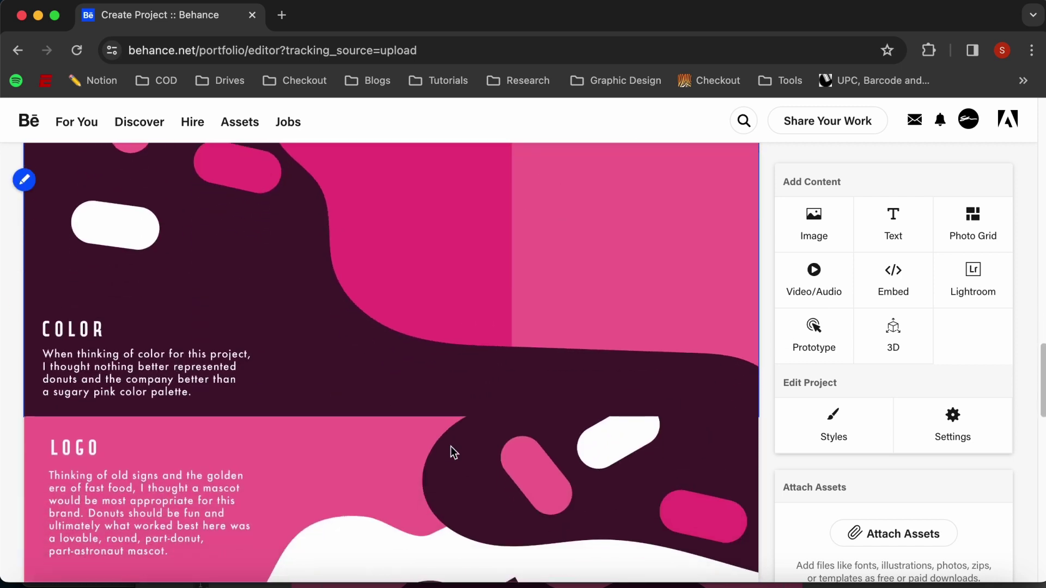
{"action": "scroll", "coordinate": [450, 446], "scroll_direction": "up", "scroll_amount": 3}
Reorder the project so the Color image comes before Capitol Futura, and save
{"action": "left_click", "coordinate": [25, 181]}
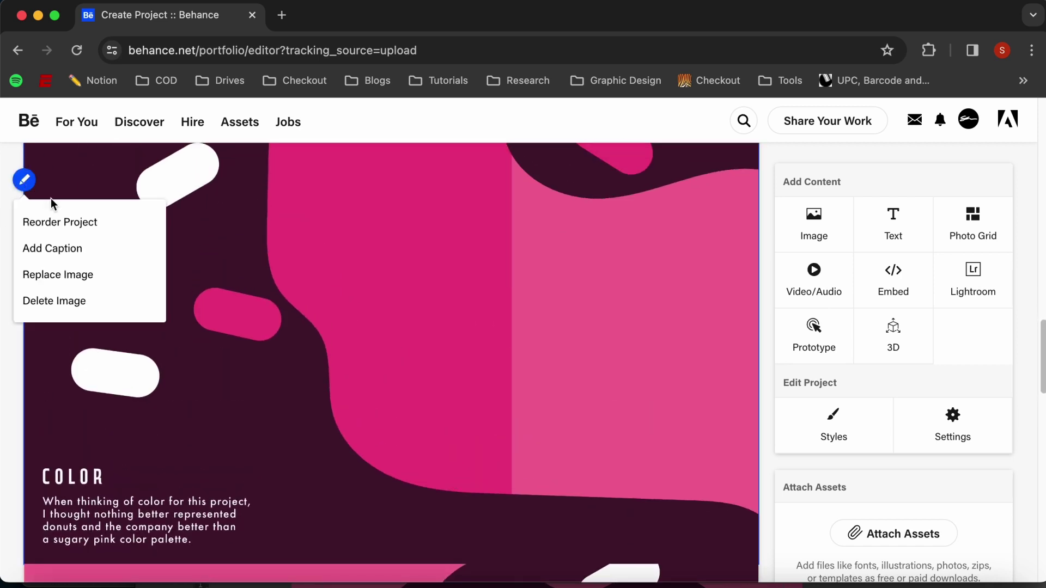
{"action": "left_click", "coordinate": [59, 233]}
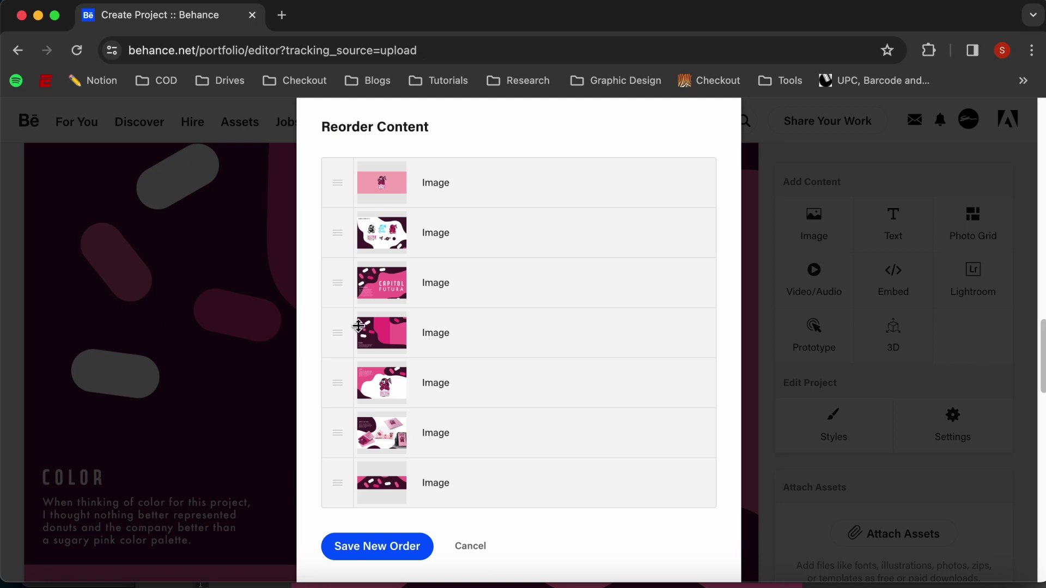
{"action": "left_click_drag", "start_coordinate": [331, 334], "coordinate": [338, 288]}
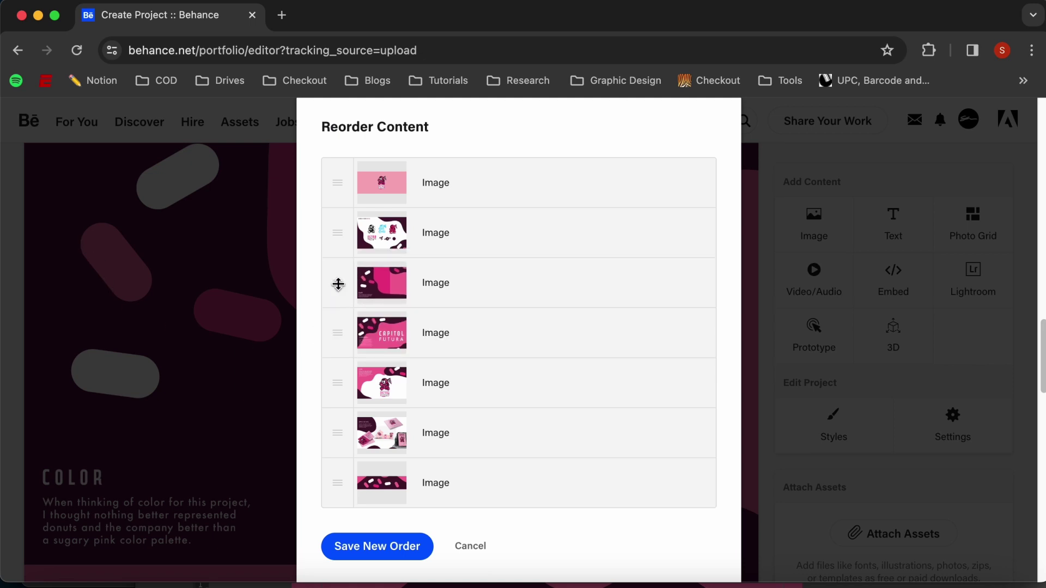
{"action": "left_click", "coordinate": [374, 555]}
Add an empty text block at the end of the project
{"action": "scroll", "coordinate": [452, 369], "scroll_direction": "down", "scroll_amount": 10}
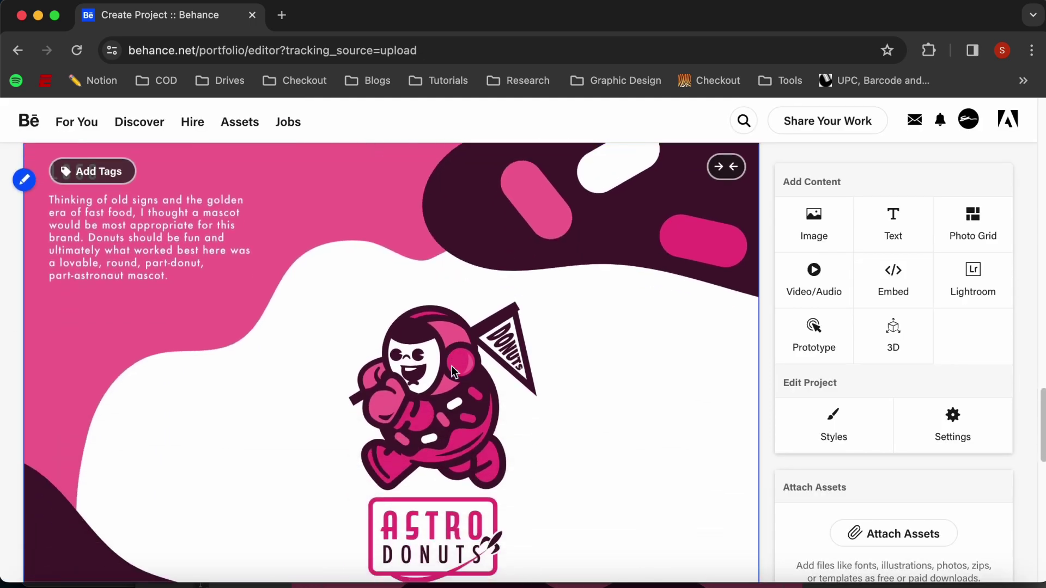
{"action": "scroll", "coordinate": [452, 367], "scroll_direction": "up", "scroll_amount": 2}
{"action": "scroll", "coordinate": [354, 402], "scroll_direction": "down", "scroll_amount": 12}
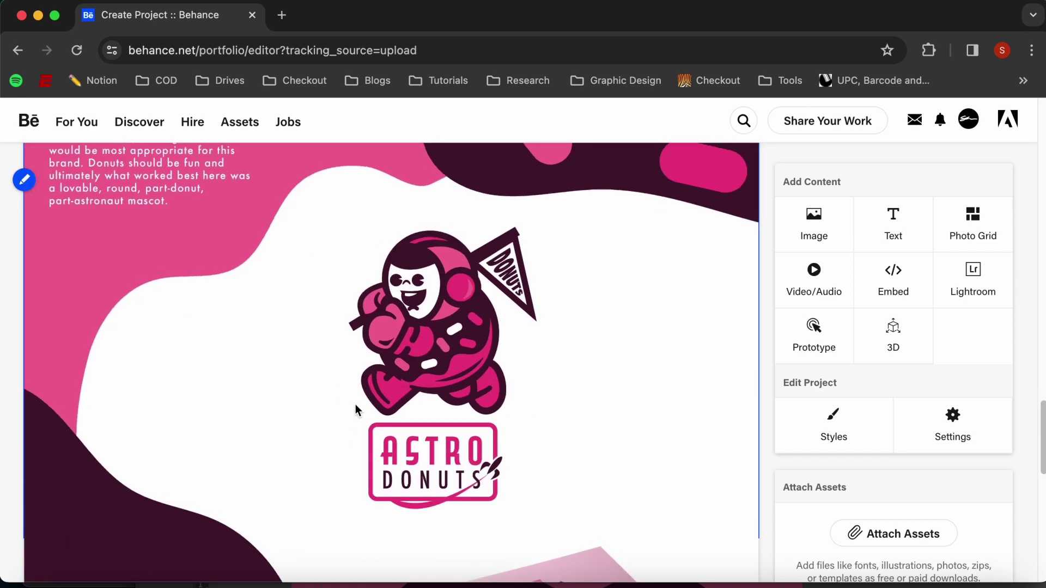
{"action": "scroll", "coordinate": [354, 407], "scroll_direction": "down", "scroll_amount": 2}
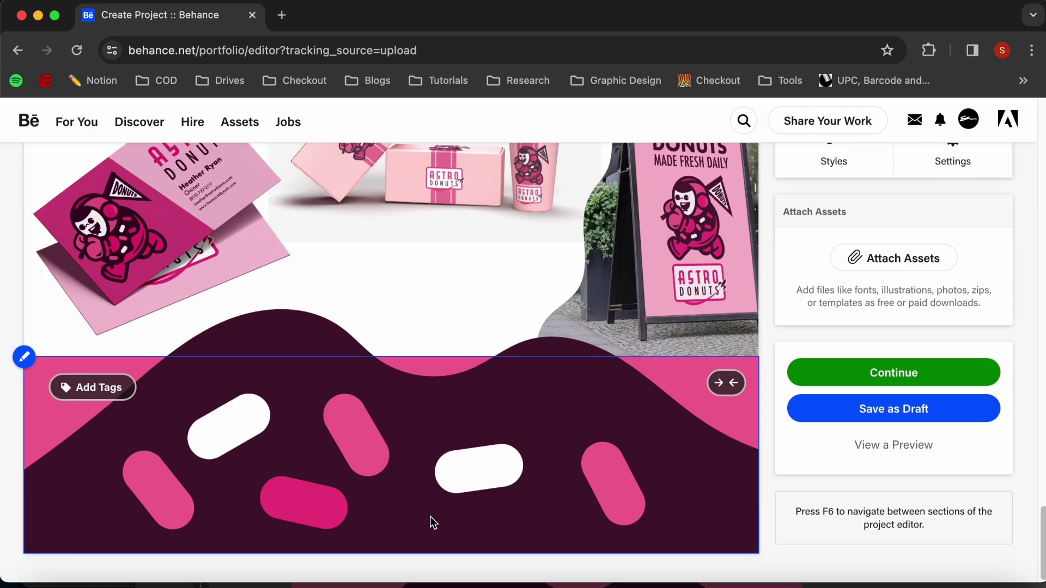
{"action": "scroll", "coordinate": [599, 436], "scroll_direction": "up", "scroll_amount": 5}
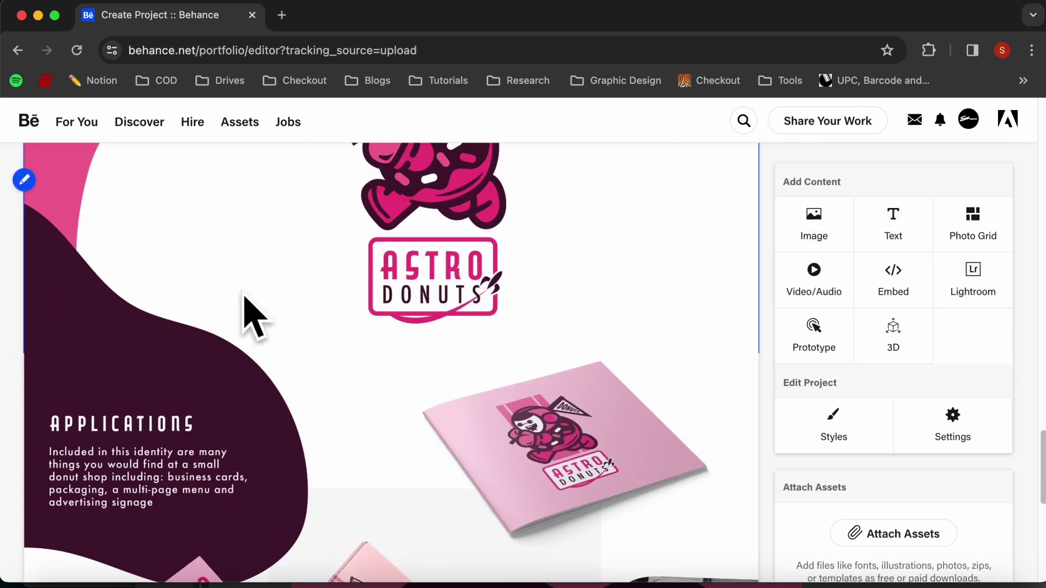
{"action": "scroll", "coordinate": [245, 306], "scroll_direction": "up", "scroll_amount": 15}
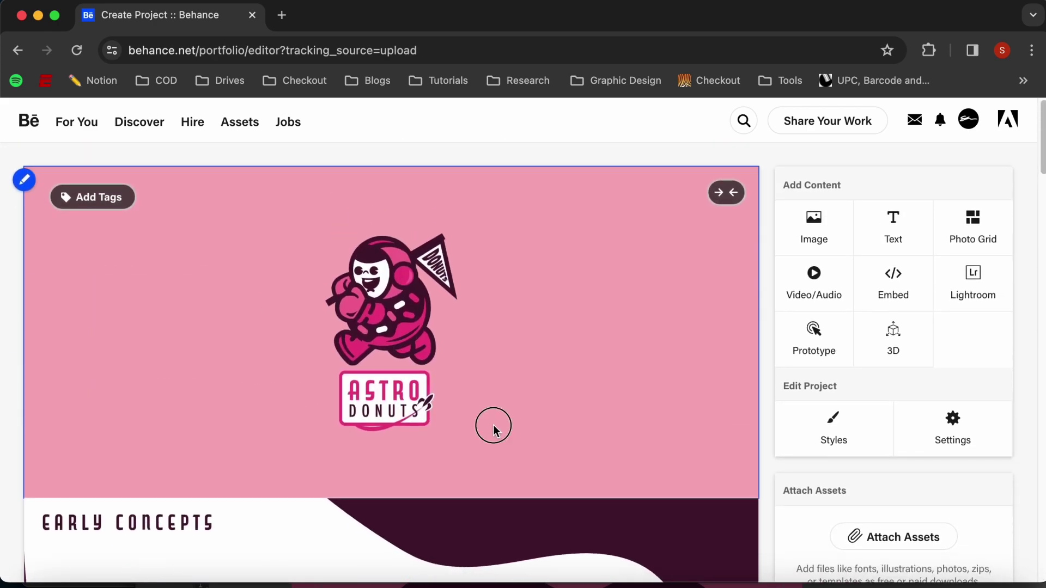
{"action": "scroll", "coordinate": [888, 233], "scroll_direction": "down", "scroll_amount": 10}
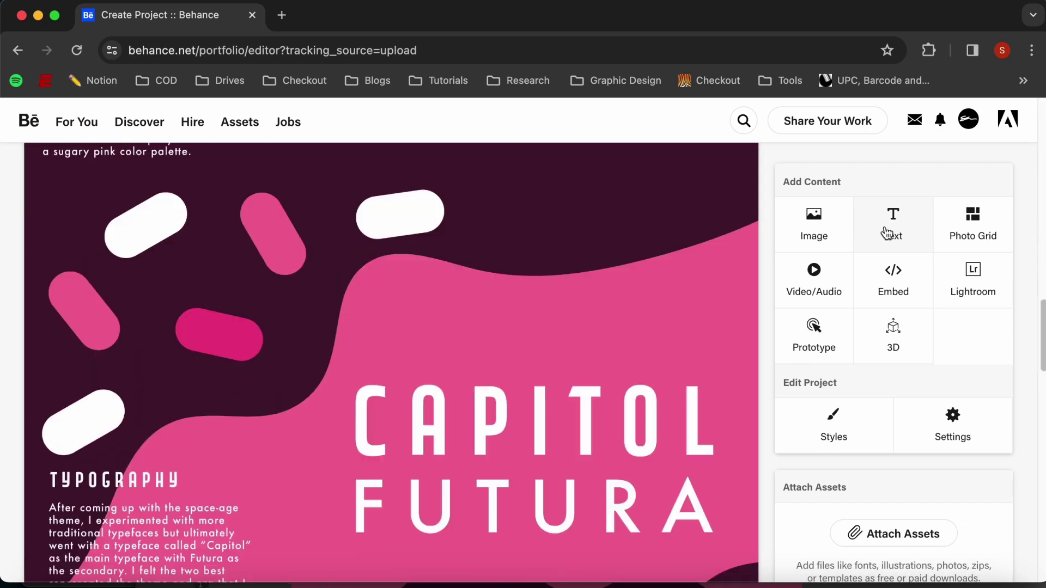
{"action": "left_click", "coordinate": [888, 233]}
Enter 'Project Name' in the text block and style it as a header
{"action": "mouse_move", "coordinate": [156, 512]}
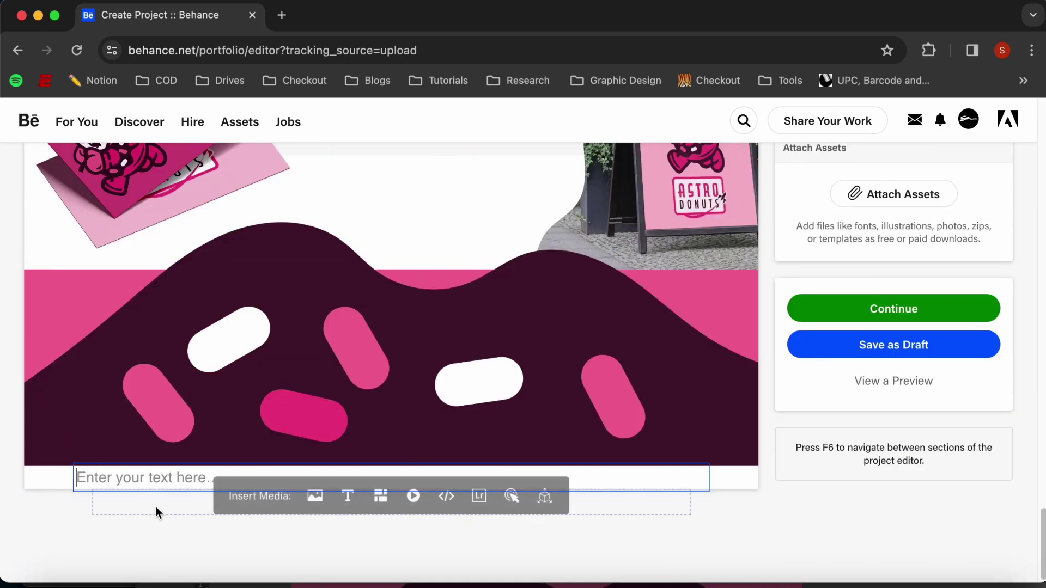
{"action": "type", "text": "Project Name"}
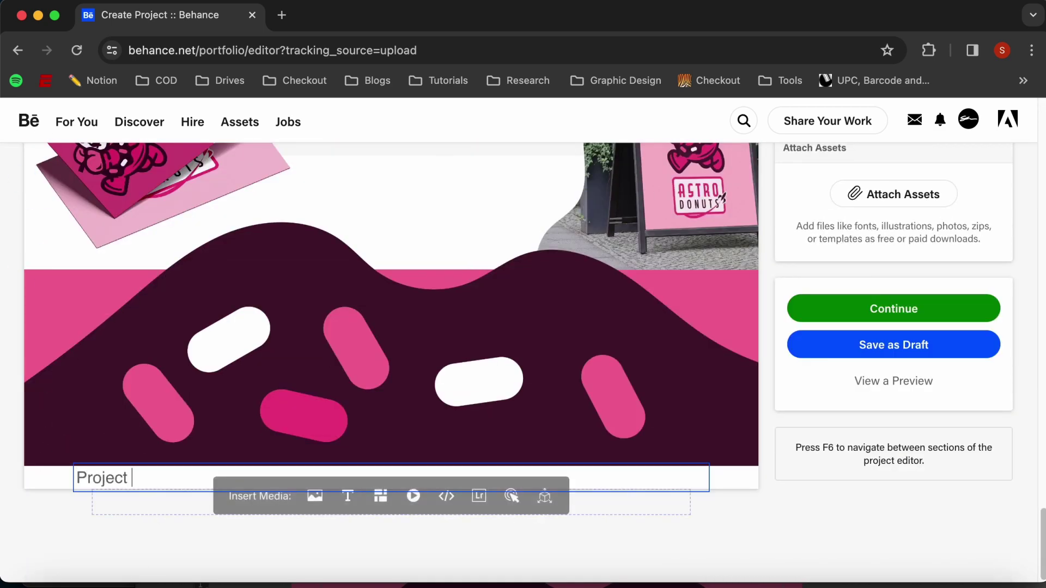
{"action": "triple_click", "coordinate": [131, 477]}
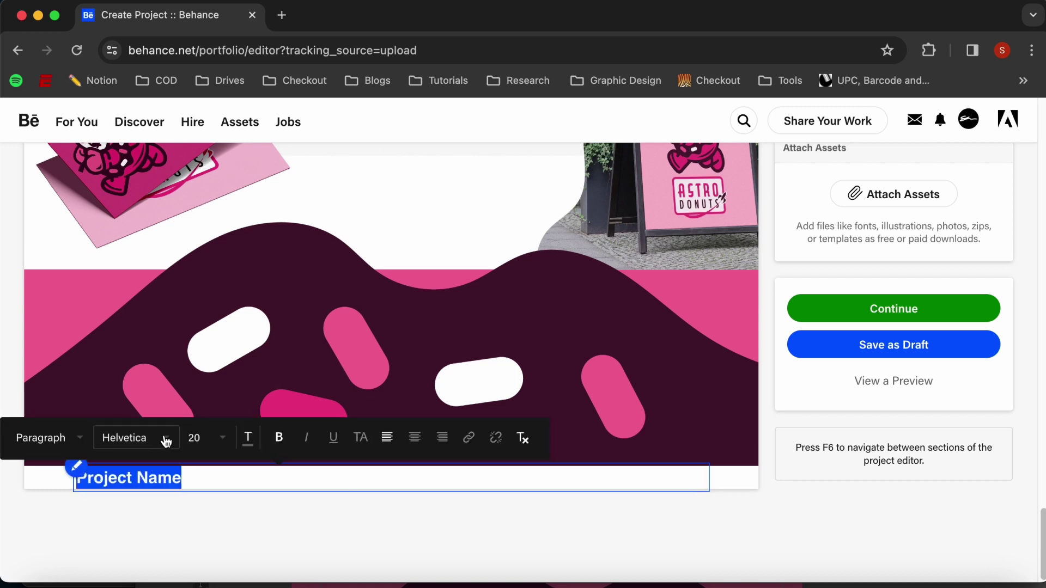
{"action": "left_click", "coordinate": [164, 439]}
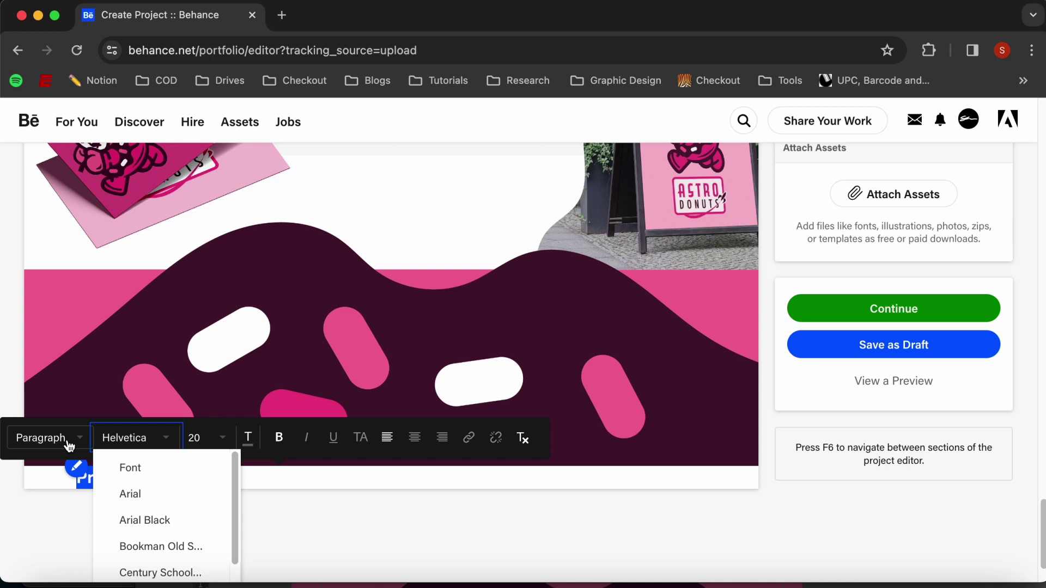
{"action": "left_click", "coordinate": [279, 442]}
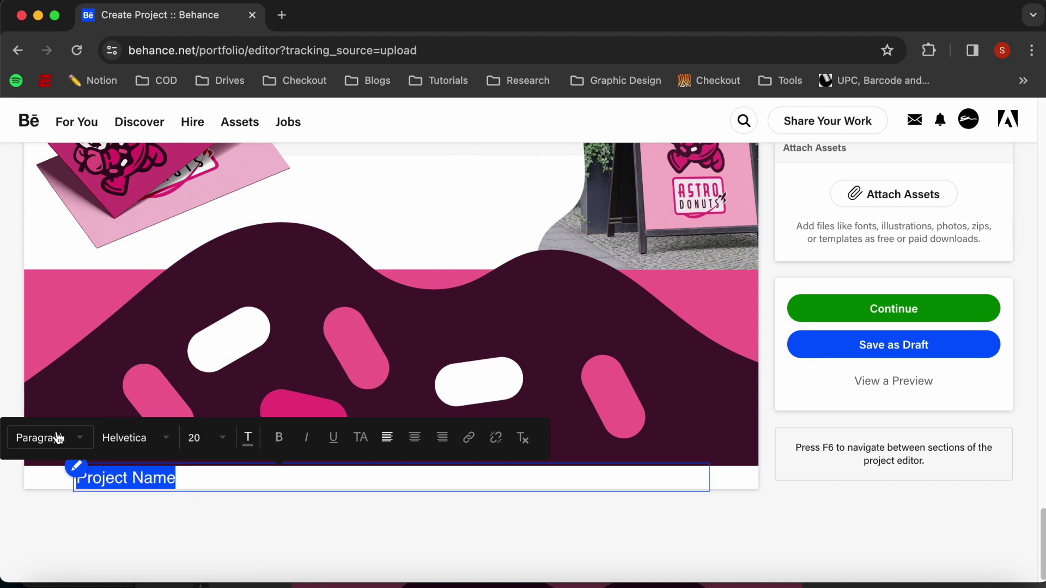
{"action": "left_click", "coordinate": [38, 438]}
{"action": "left_click", "coordinate": [55, 467]}
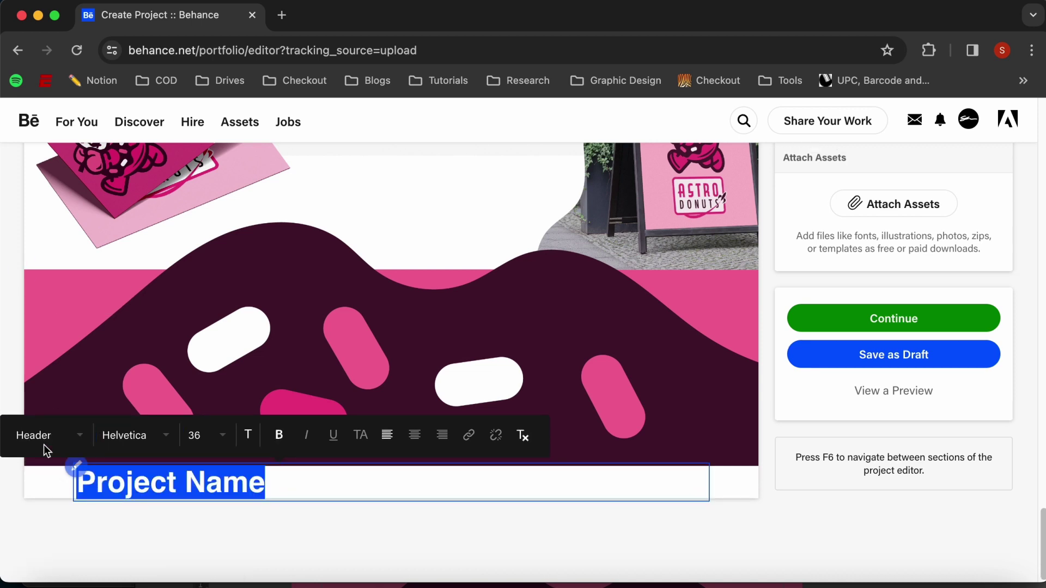
Add the line 'Some stuff about the project,.' beneath it in paragraph style
{"action": "left_click", "coordinate": [292, 487]}
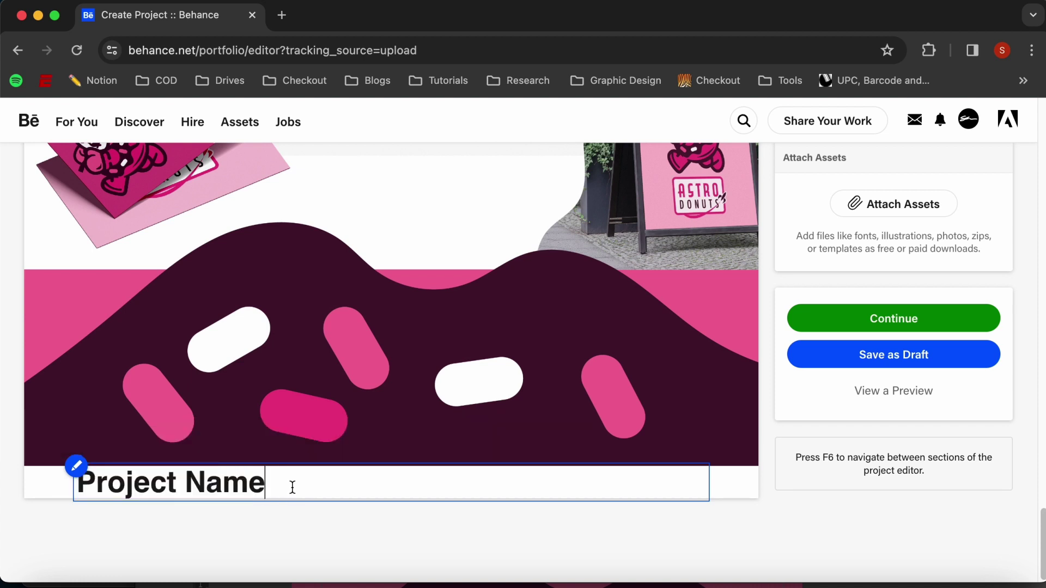
{"action": "key", "text": "Return"}
{"action": "type", "text": "Some "}
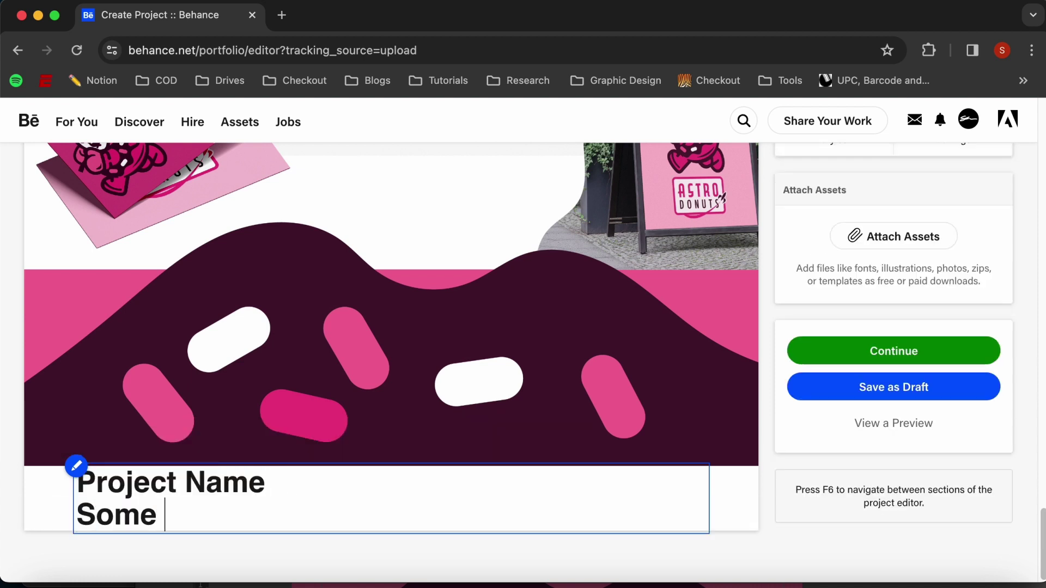
{"action": "type", "text": "stuff about the project,."}
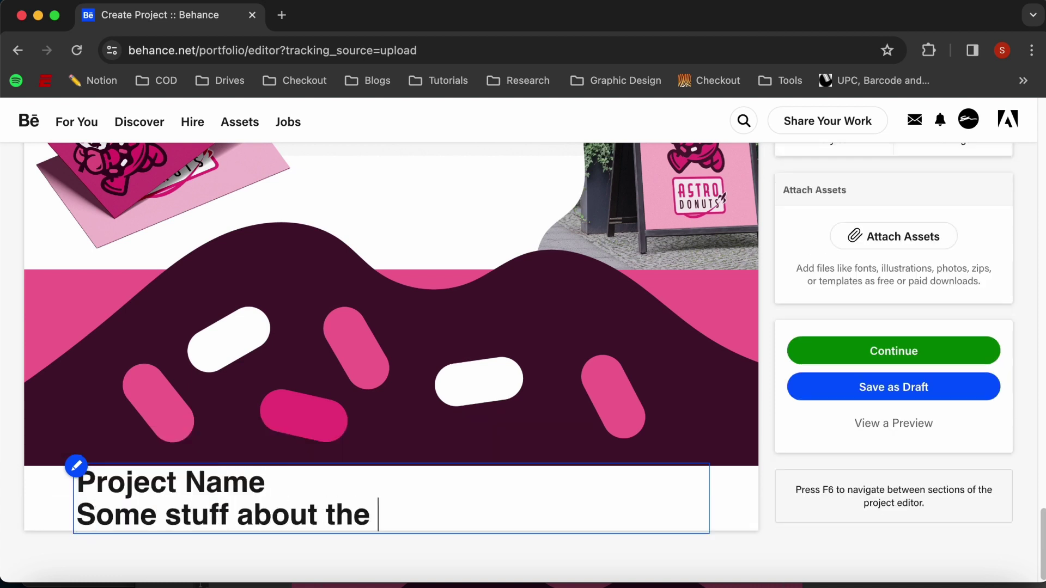
{"action": "triple_click", "coordinate": [285, 519]}
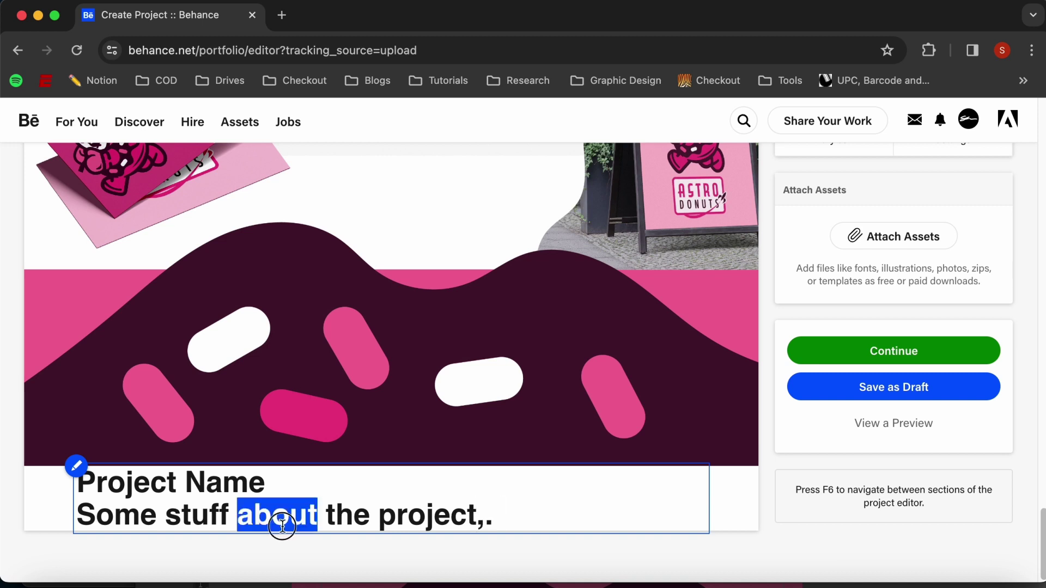
{"action": "left_click", "coordinate": [63, 470]}
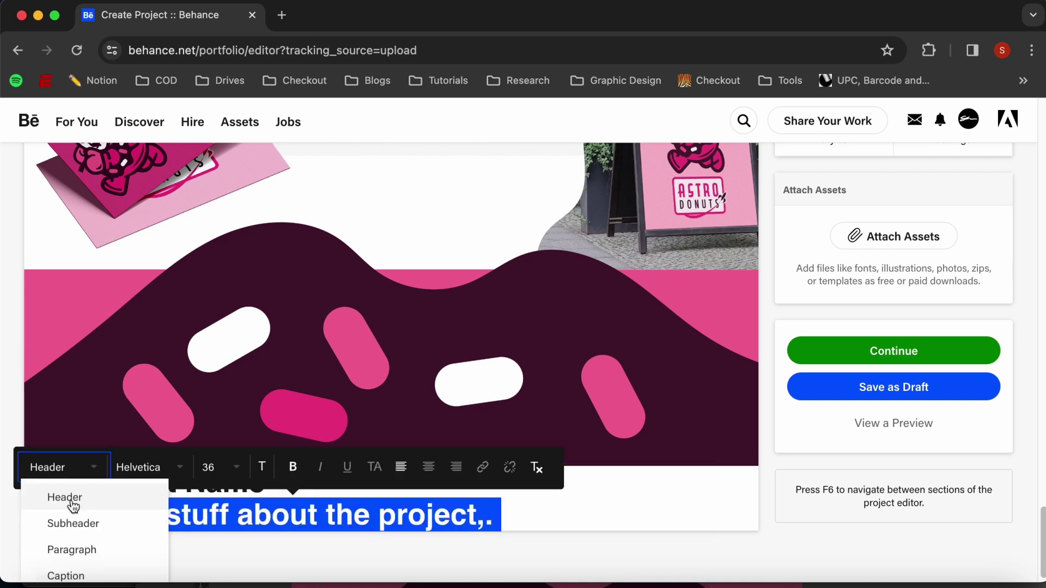
{"action": "left_click", "coordinate": [71, 549]}
{"action": "left_click", "coordinate": [468, 512]}
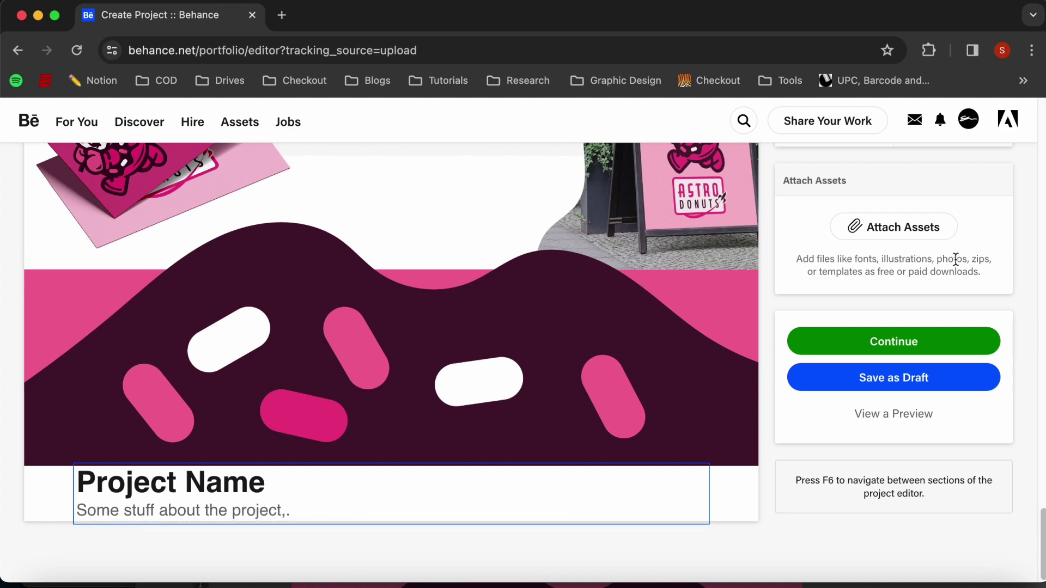
{"action": "scroll", "coordinate": [945, 273], "scroll_direction": "up", "scroll_amount": 10}
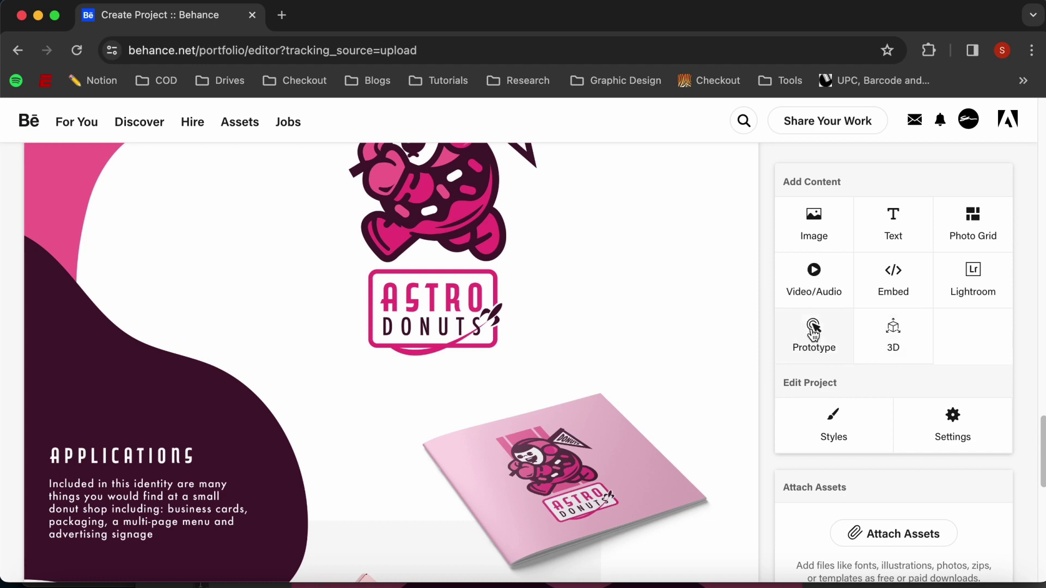
Move the text block up to second place in Reorder Project and save the order
{"action": "scroll", "coordinate": [343, 390], "scroll_direction": "down", "scroll_amount": 15}
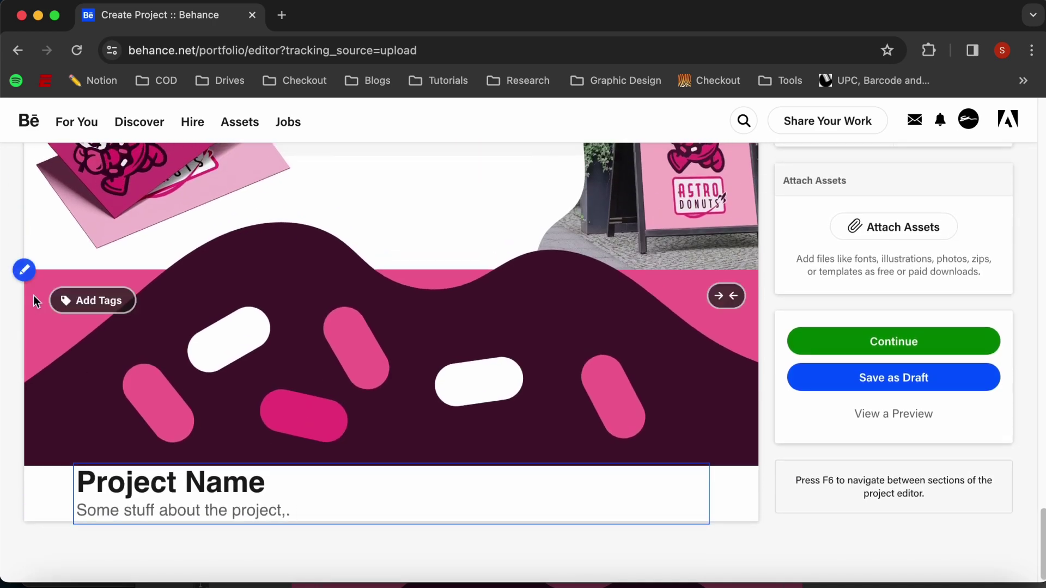
{"action": "left_click", "coordinate": [24, 270]}
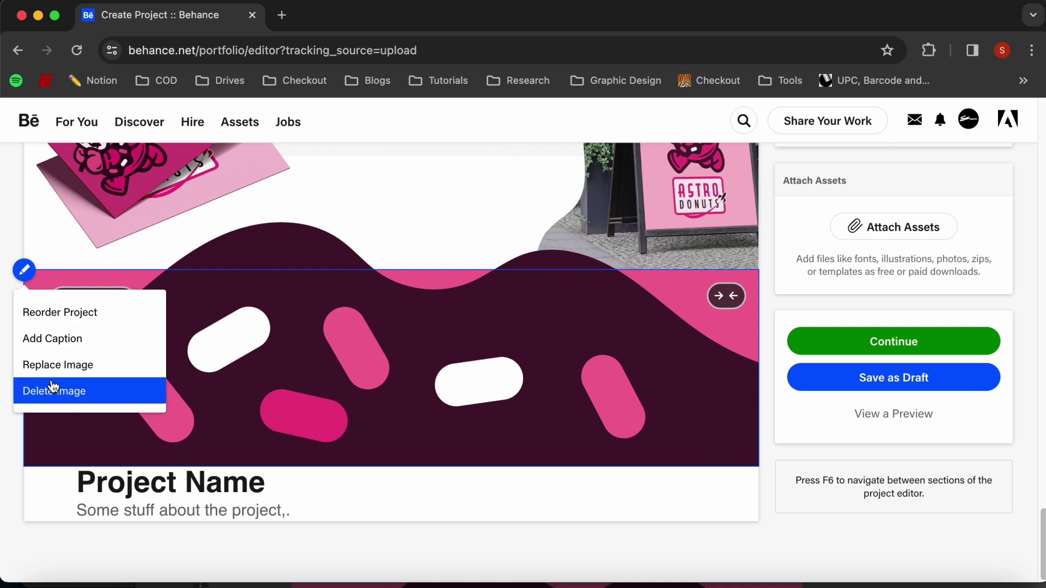
{"action": "left_click", "coordinate": [80, 322]}
{"action": "scroll", "coordinate": [345, 481], "scroll_direction": "down", "scroll_amount": 2}
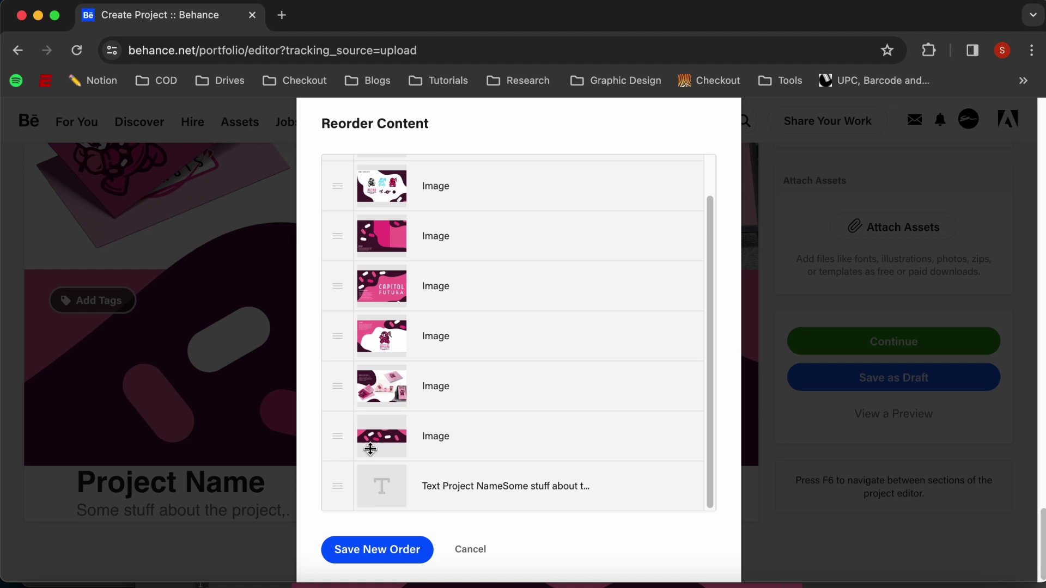
{"action": "left_click", "coordinate": [336, 492]}
{"action": "left_click_drag", "start_coordinate": [336, 492], "coordinate": [341, 243]}
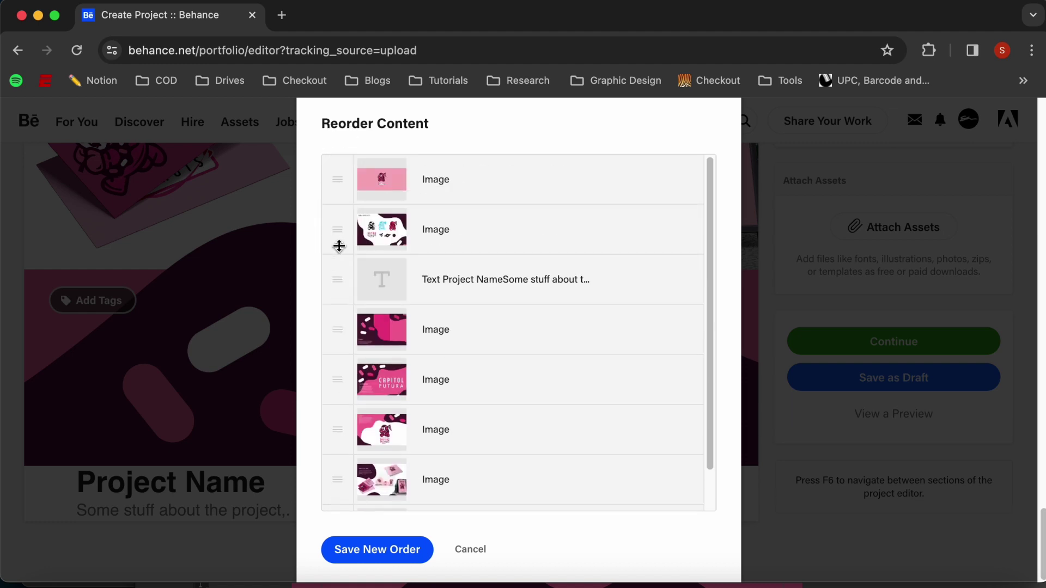
{"action": "left_click", "coordinate": [339, 286]}
{"action": "left_click_drag", "start_coordinate": [340, 286], "coordinate": [336, 224]}
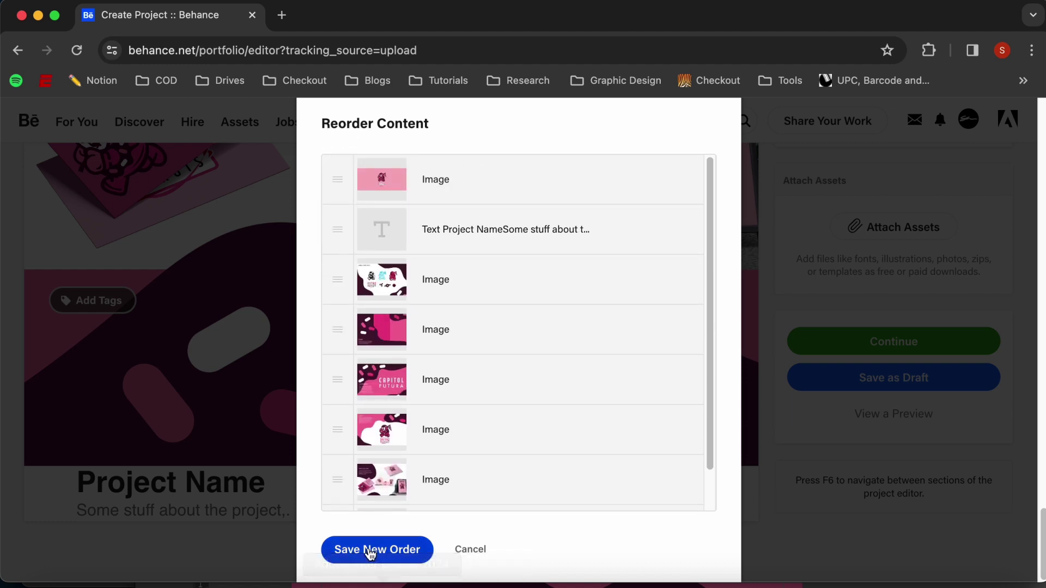
{"action": "left_click", "coordinate": [351, 552]}
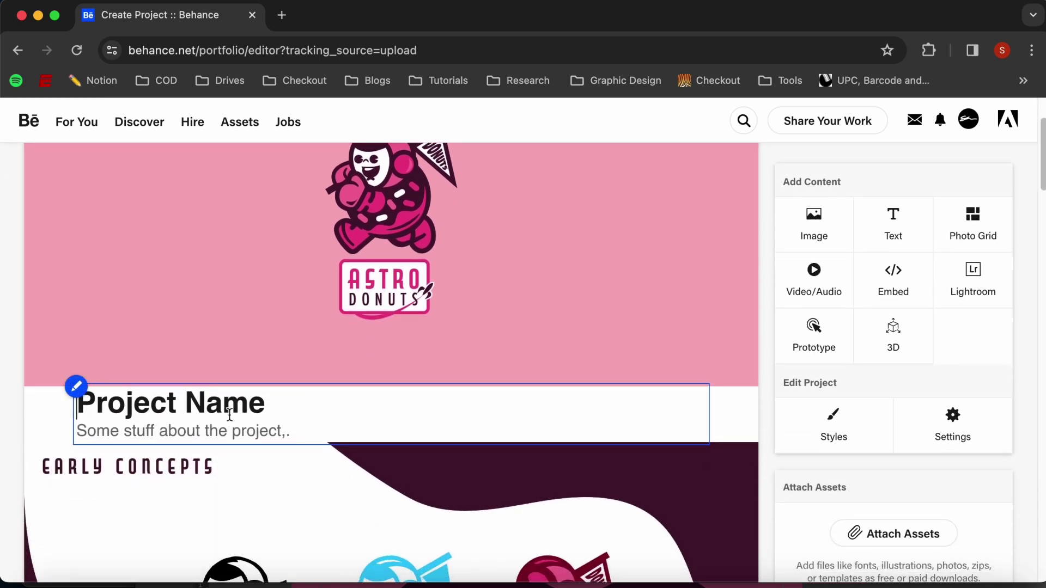
Reorder again, shifting the title text block one row down, and save
{"action": "scroll", "coordinate": [216, 414], "scroll_direction": "down", "scroll_amount": 10}
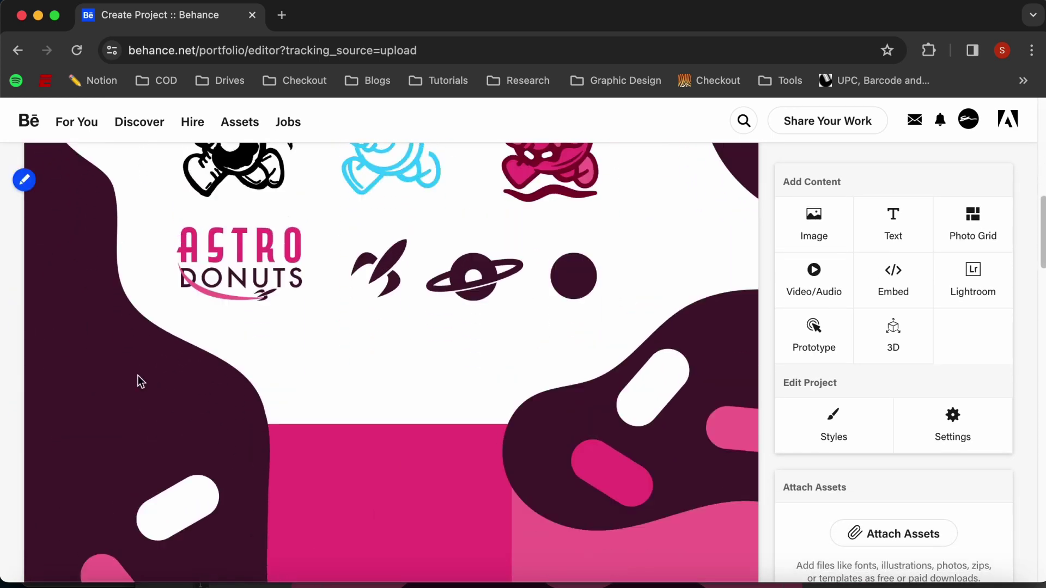
{"action": "scroll", "coordinate": [137, 381], "scroll_direction": "up", "scroll_amount": 6}
{"action": "scroll", "coordinate": [55, 279], "scroll_direction": "up", "scroll_amount": 3}
{"action": "left_click", "coordinate": [76, 288]}
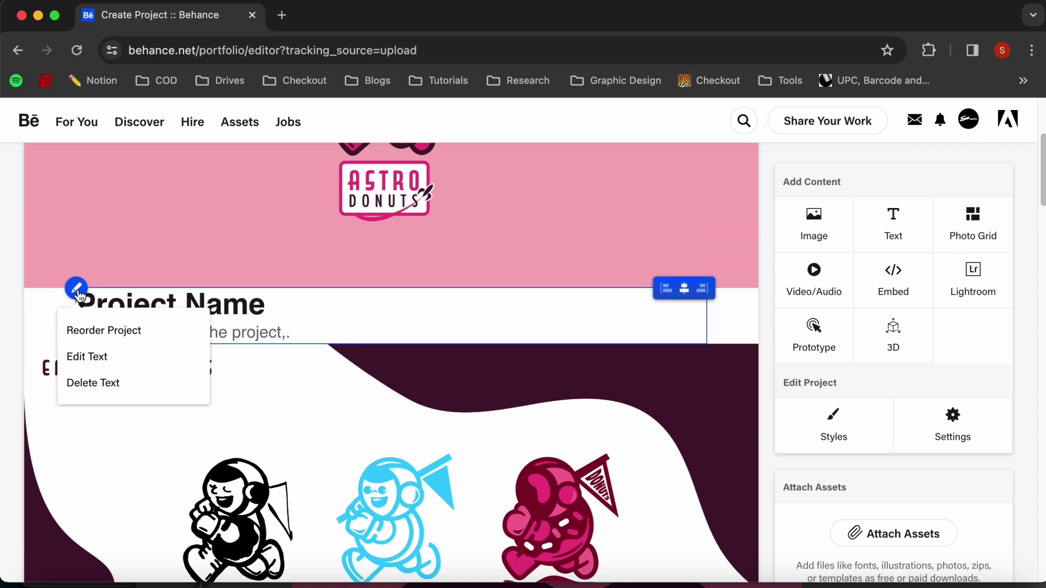
{"action": "left_click", "coordinate": [103, 332]}
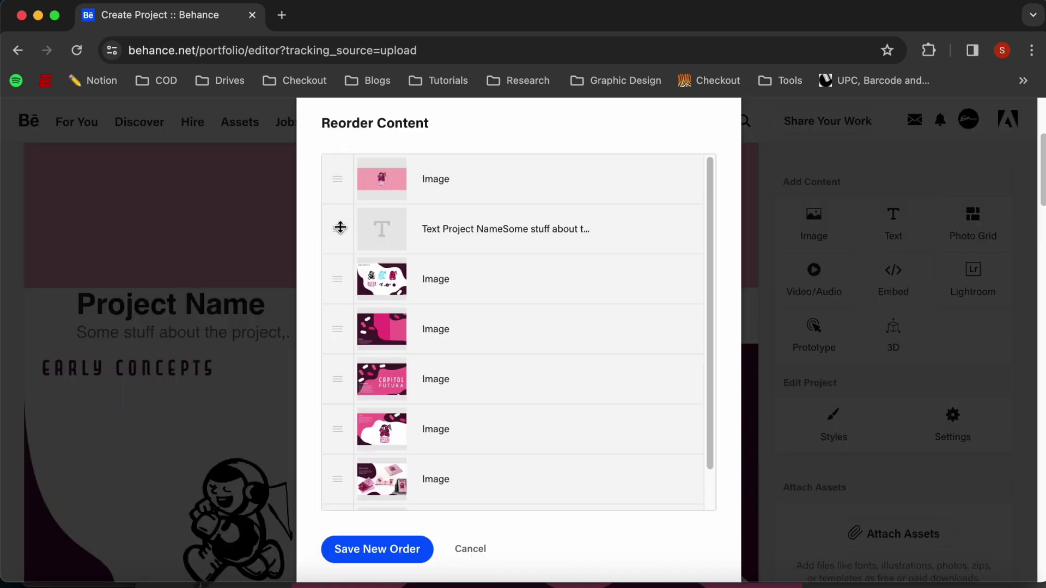
{"action": "left_click_drag", "start_coordinate": [341, 226], "coordinate": [341, 293]}
{"action": "left_click", "coordinate": [368, 551]}
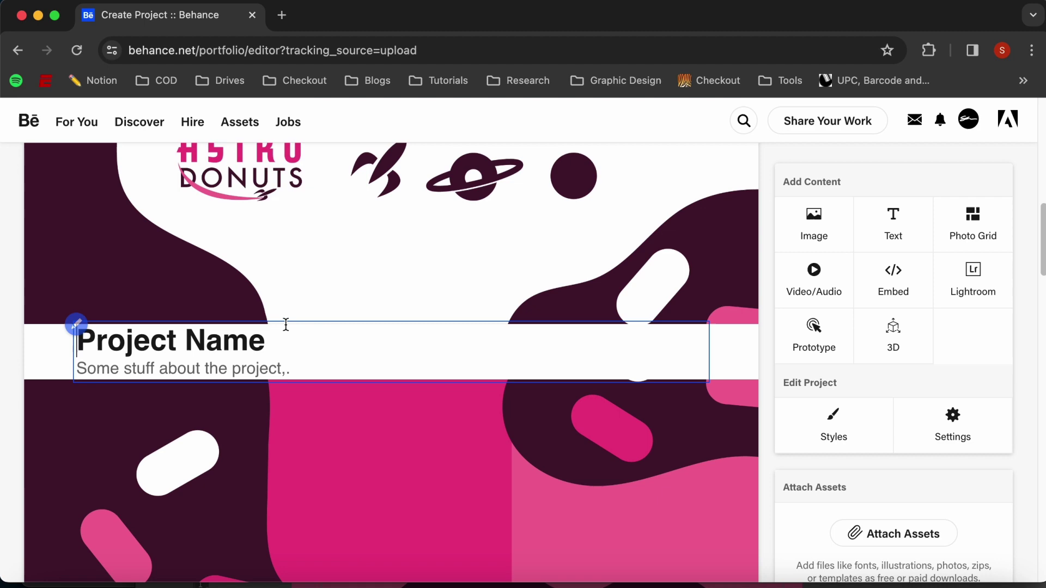
{"action": "scroll", "coordinate": [210, 414], "scroll_direction": "up", "scroll_amount": 10}
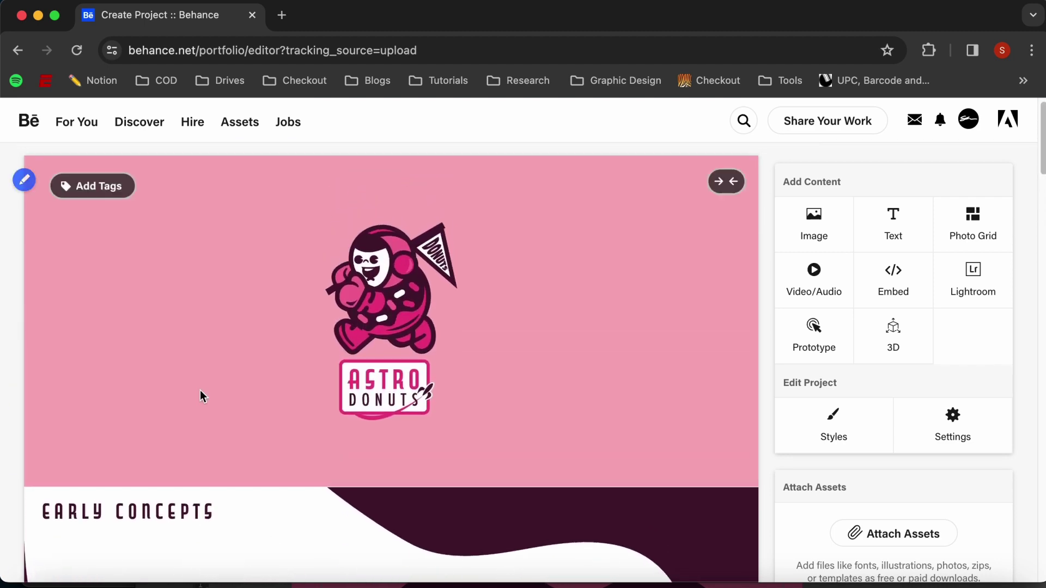
{"action": "scroll", "coordinate": [201, 390], "scroll_direction": "down", "scroll_amount": 10}
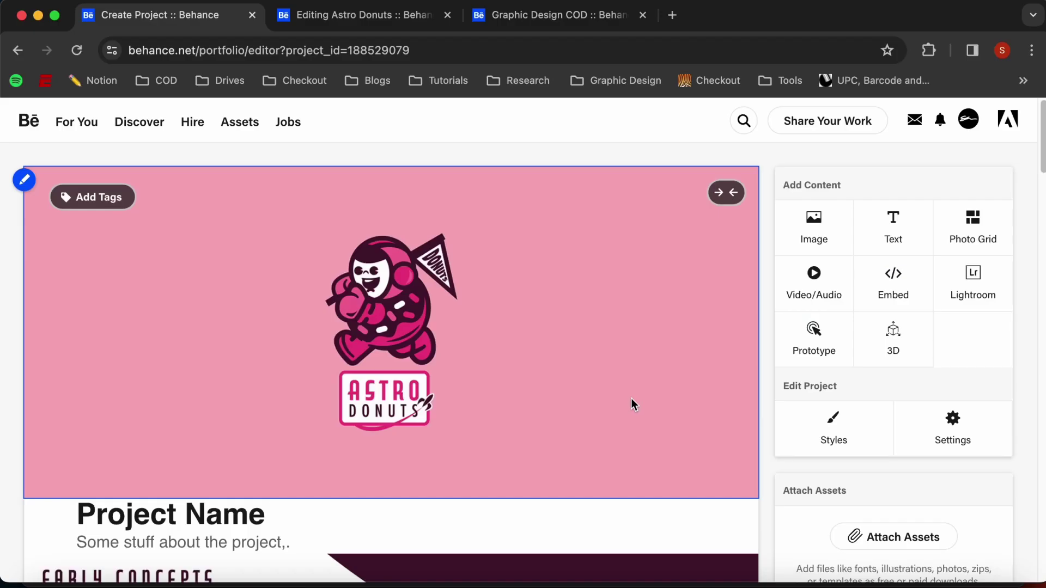
Enter 'Astro Donuts' as the project title in the publish settings
{"action": "left_click", "coordinate": [954, 431]}
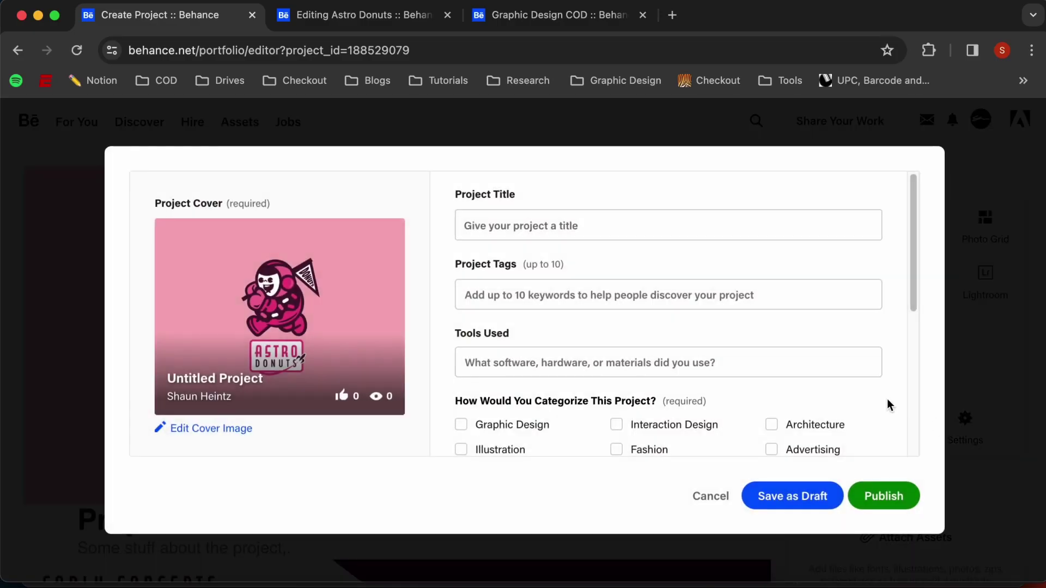
{"action": "left_click", "coordinate": [585, 228]}
{"action": "type", "text": "Astro"}
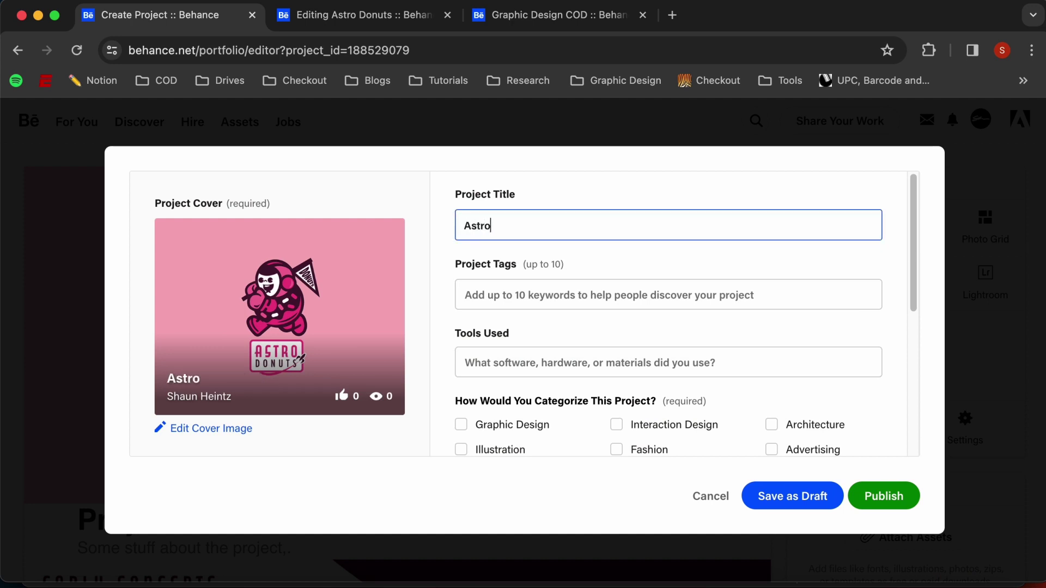
{"action": "type", "text": " Donuts"}
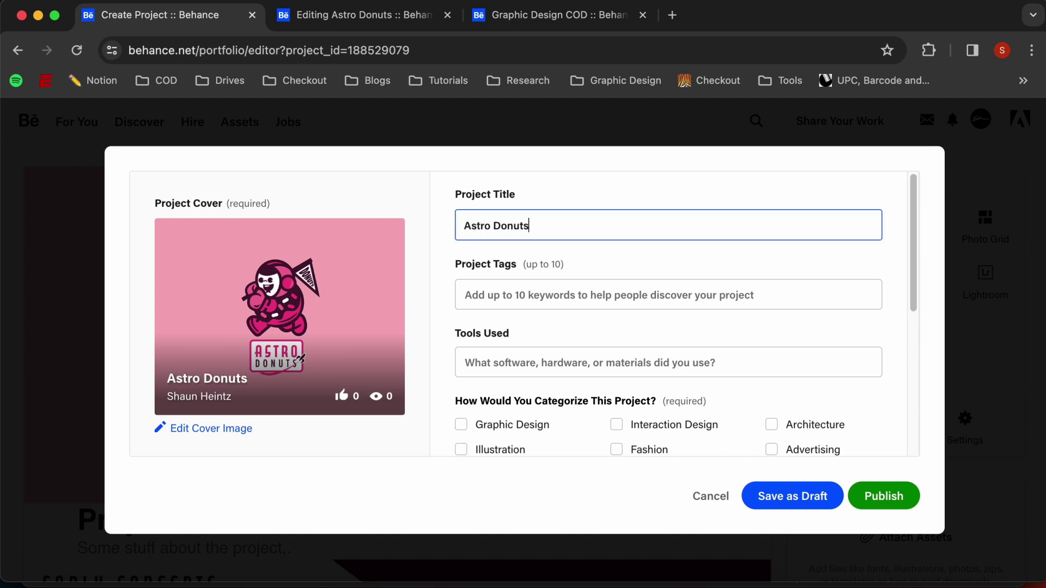
Tag the project 'graphicdesigncod' and 'portfolio sp24', plus a suggested course tag
{"action": "key", "text": "Tab"}
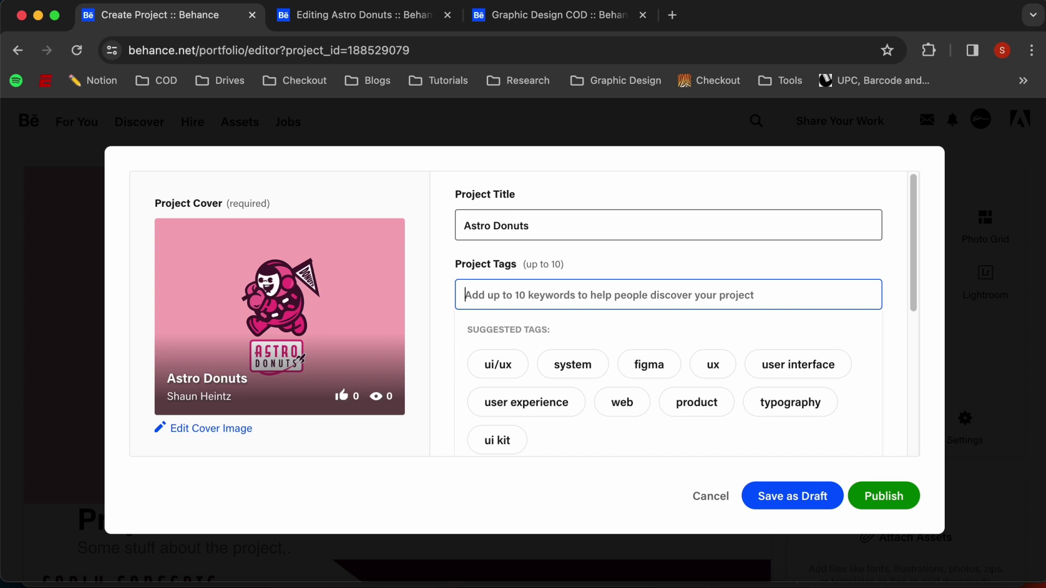
{"action": "type", "text": "graph"}
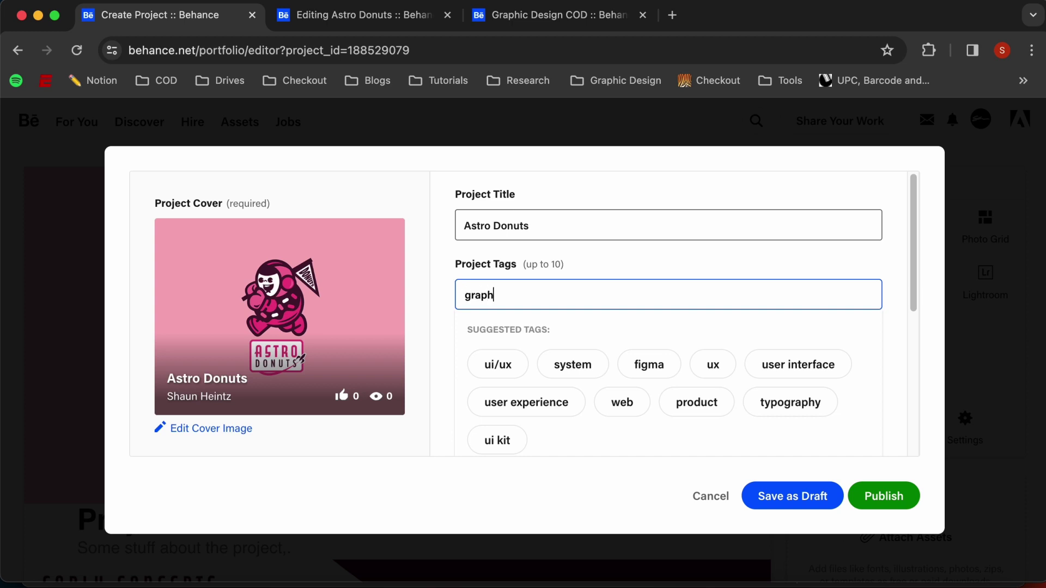
{"action": "type", "text": "icdesigncod"}
{"action": "key", "text": "Return"}
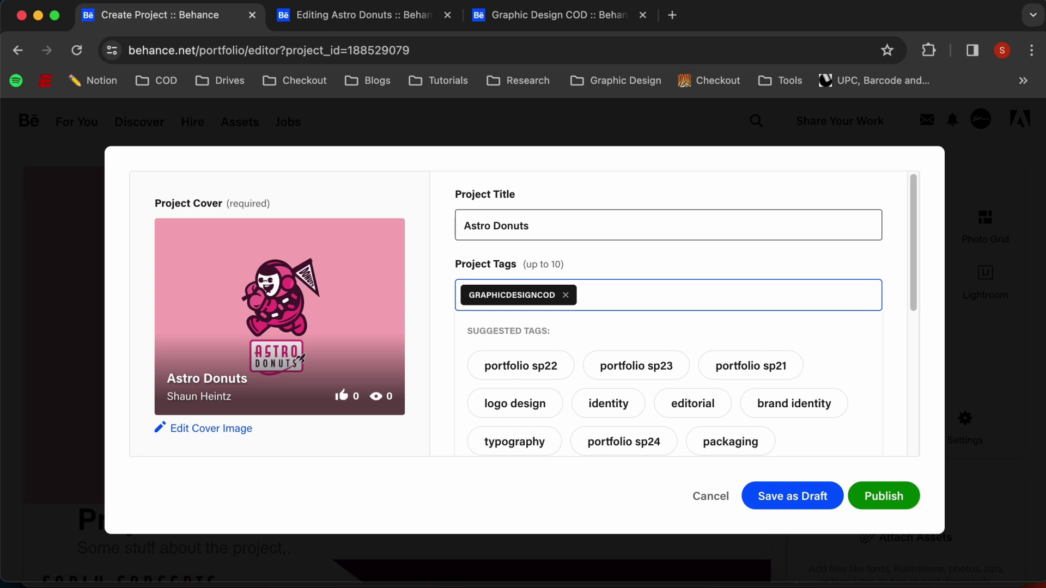
{"action": "type", "text": "portfolio sp24"}
{"action": "key", "text": "Return"}
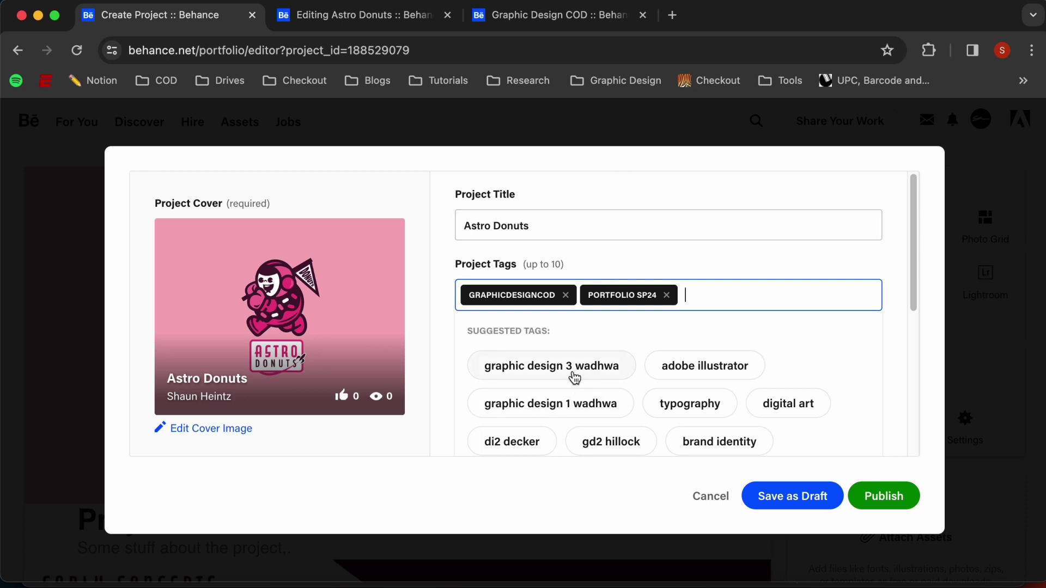
{"action": "left_click", "coordinate": [574, 371]}
Categorize the project under Graphic Design and Advertising
{"action": "scroll", "coordinate": [588, 370], "scroll_direction": "down", "scroll_amount": 5}
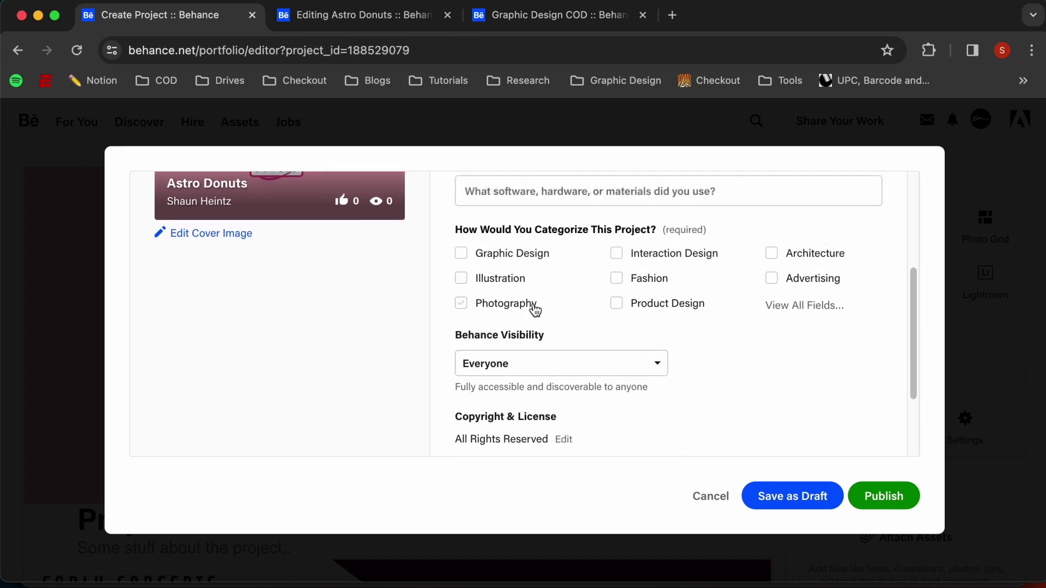
{"action": "left_click", "coordinate": [513, 264]}
{"action": "left_click", "coordinate": [792, 283]}
{"action": "scroll", "coordinate": [496, 337], "scroll_direction": "down", "scroll_amount": 2}
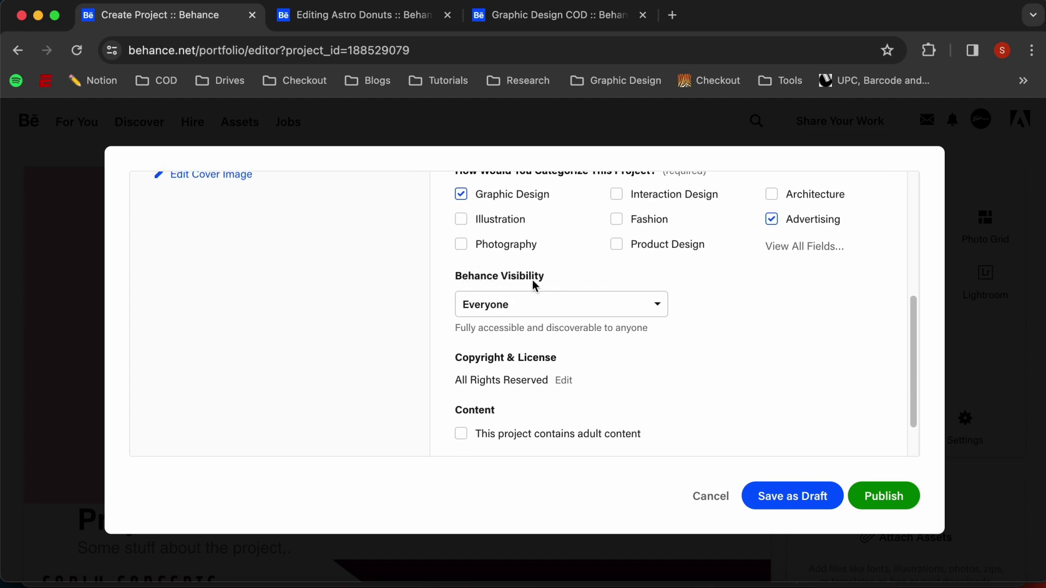
{"action": "scroll", "coordinate": [591, 323], "scroll_direction": "down", "scroll_amount": 1}
{"action": "scroll", "coordinate": [591, 323], "scroll_direction": "down", "scroll_amount": 2}
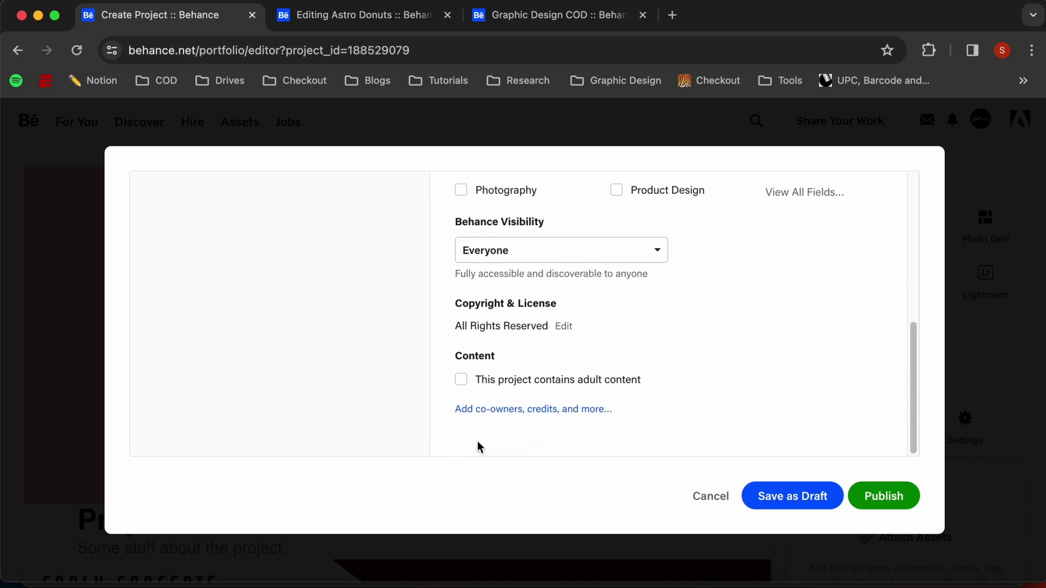
Search for 'Graphic Design COD' in the Co-Owners field and add it as co-owner
{"action": "left_click", "coordinate": [493, 410]}
{"action": "left_click", "coordinate": [494, 416]}
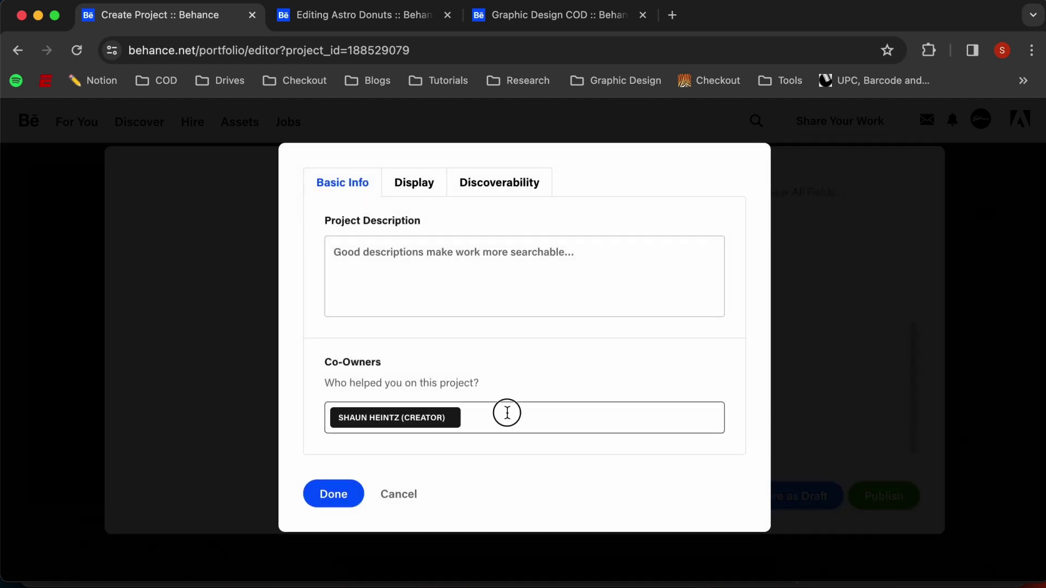
{"action": "type", "text": "Graphic C"}
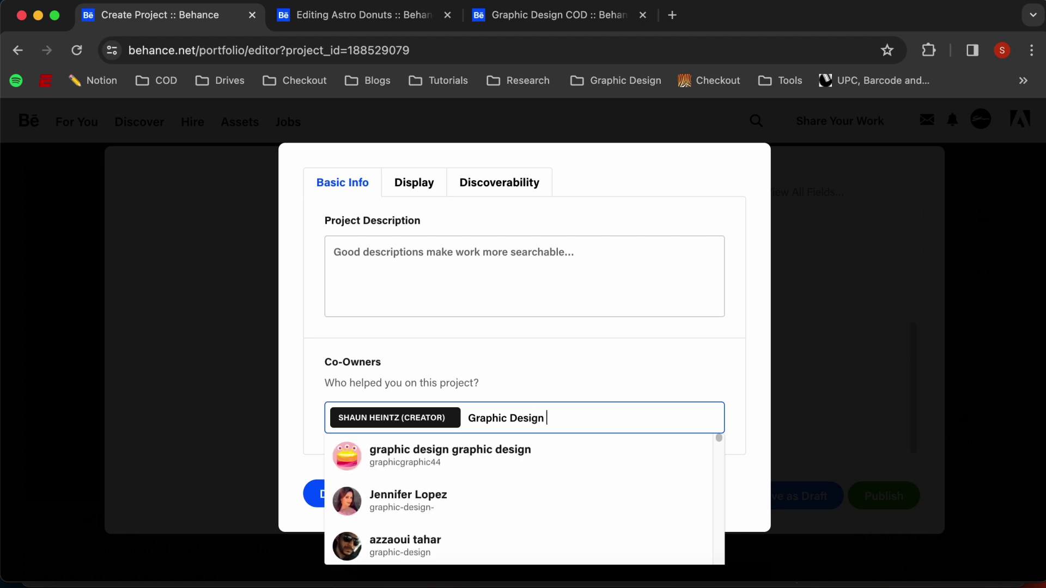
{"action": "type", "text": "OD"}
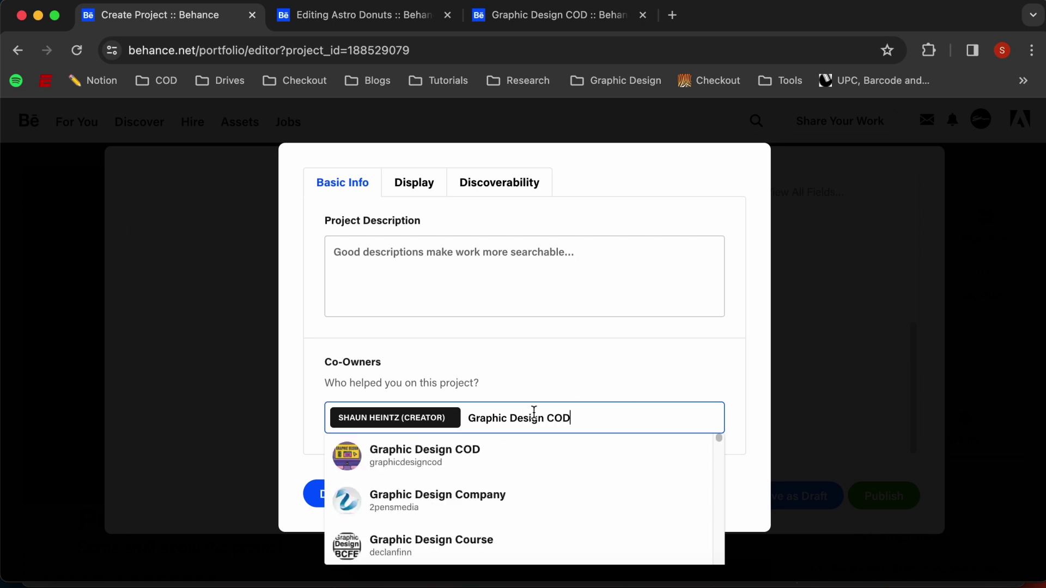
{"action": "left_click", "coordinate": [437, 465]}
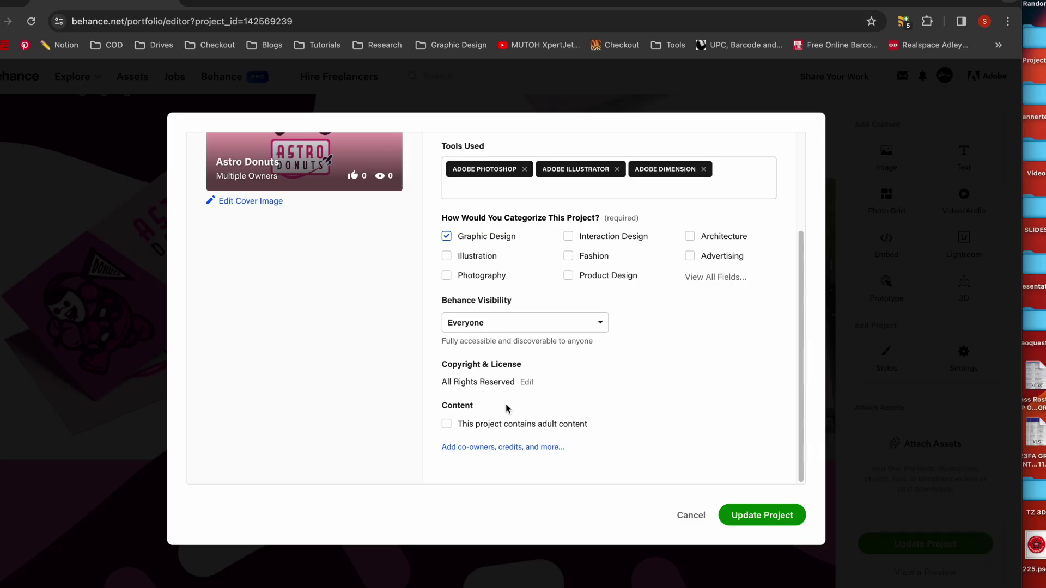
Under Discoverability, set College of DuPage as the school the work was made for
{"action": "left_click", "coordinate": [510, 448]}
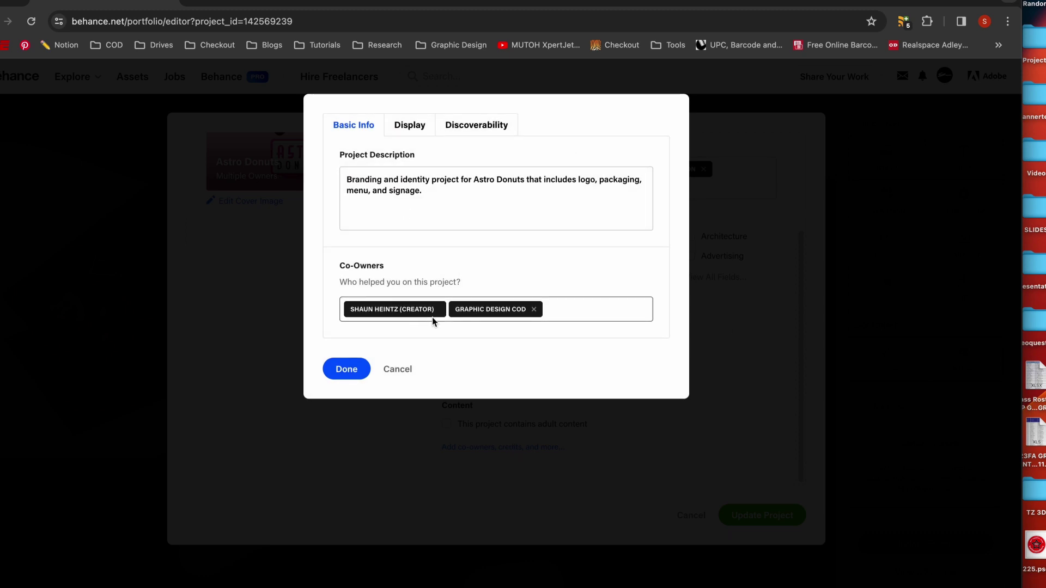
{"action": "left_click", "coordinate": [472, 132]}
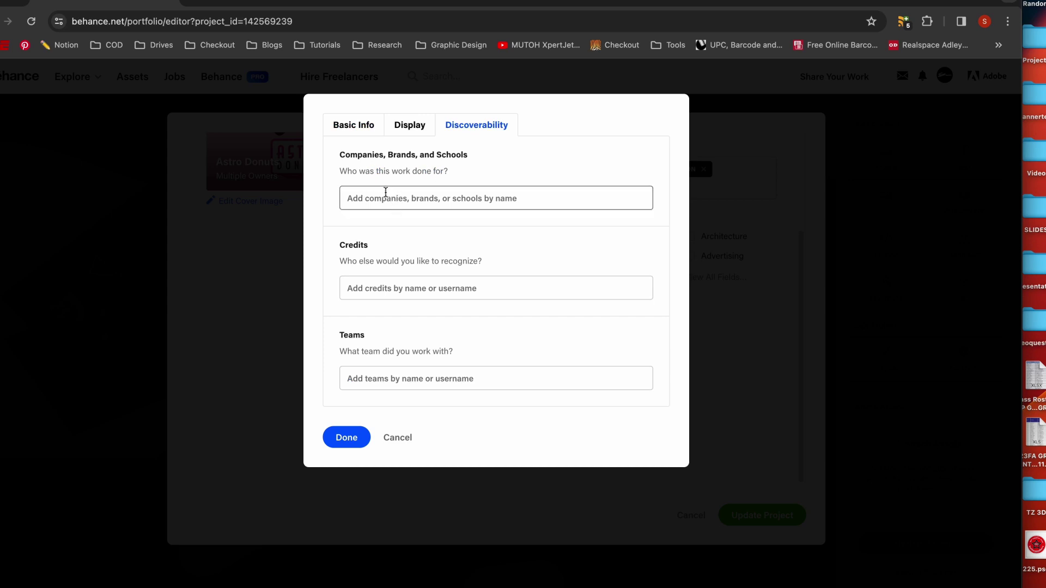
{"action": "left_click", "coordinate": [385, 199]}
{"action": "type", "text": "College"}
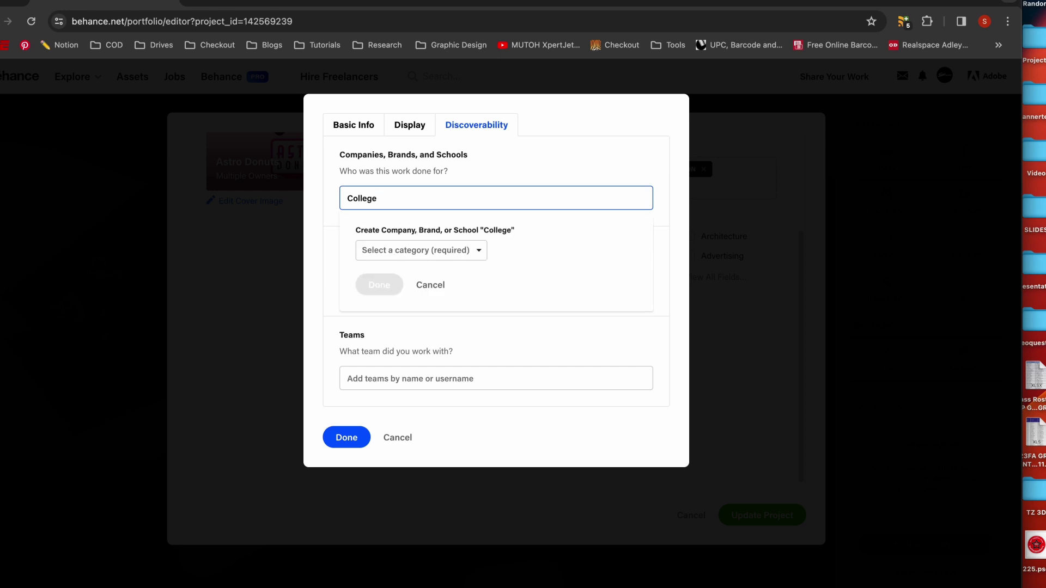
{"action": "type", "text": " o"}
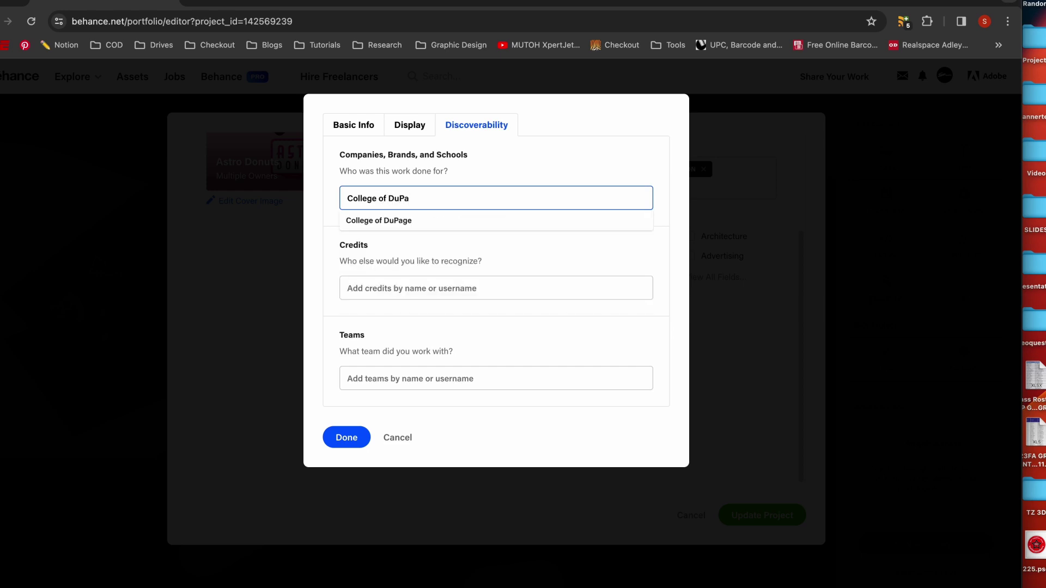
{"action": "type", "text": "f DuPa"}
{"action": "left_click", "coordinate": [376, 221]}
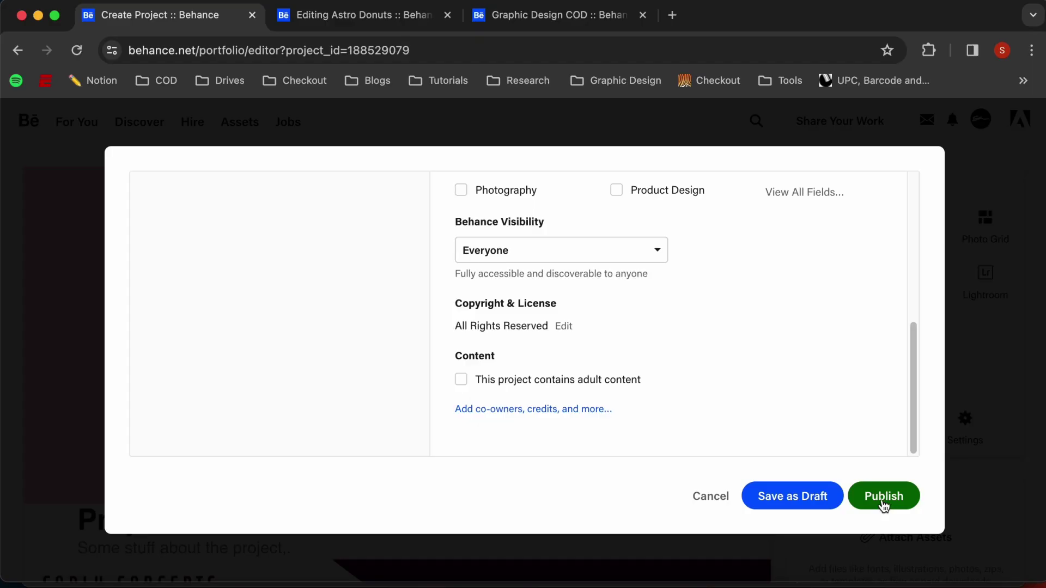
Publish Astro Donuts, dismiss the promotion prompt, and check it on the profile page
{"action": "left_click", "coordinate": [884, 497]}
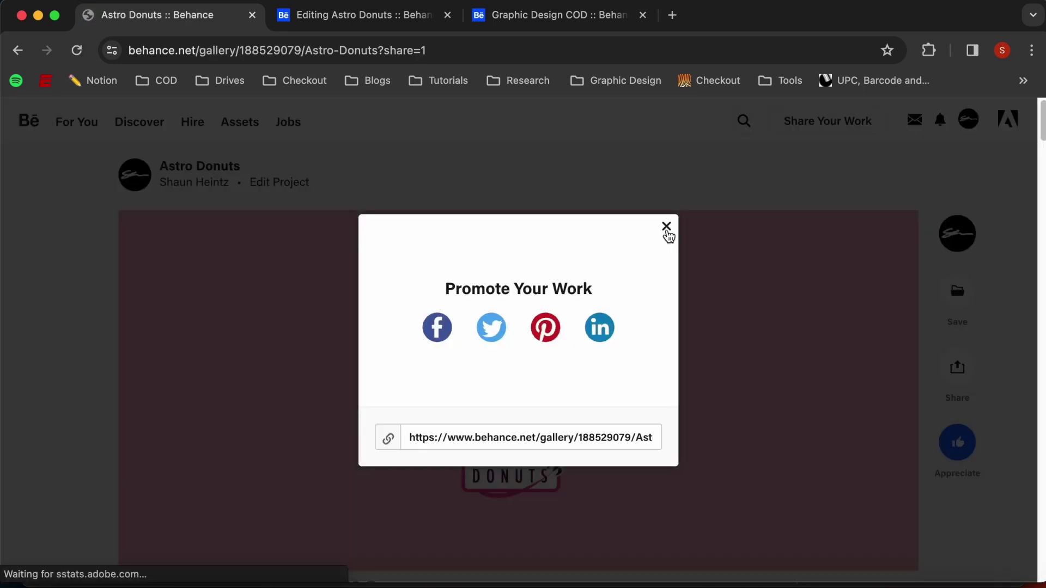
{"action": "left_click", "coordinate": [665, 226]}
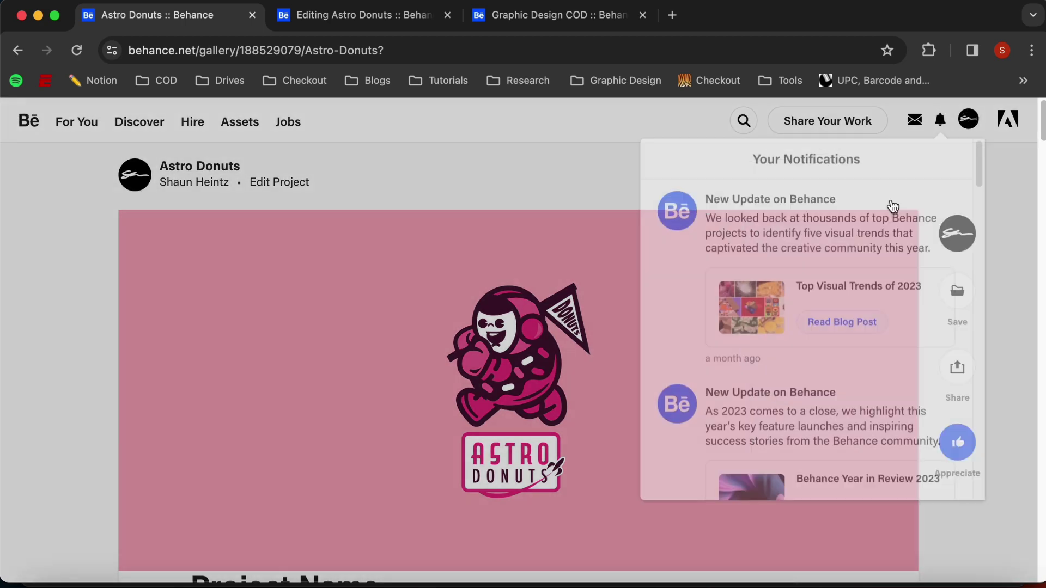
{"action": "mouse_move", "coordinate": [974, 116]}
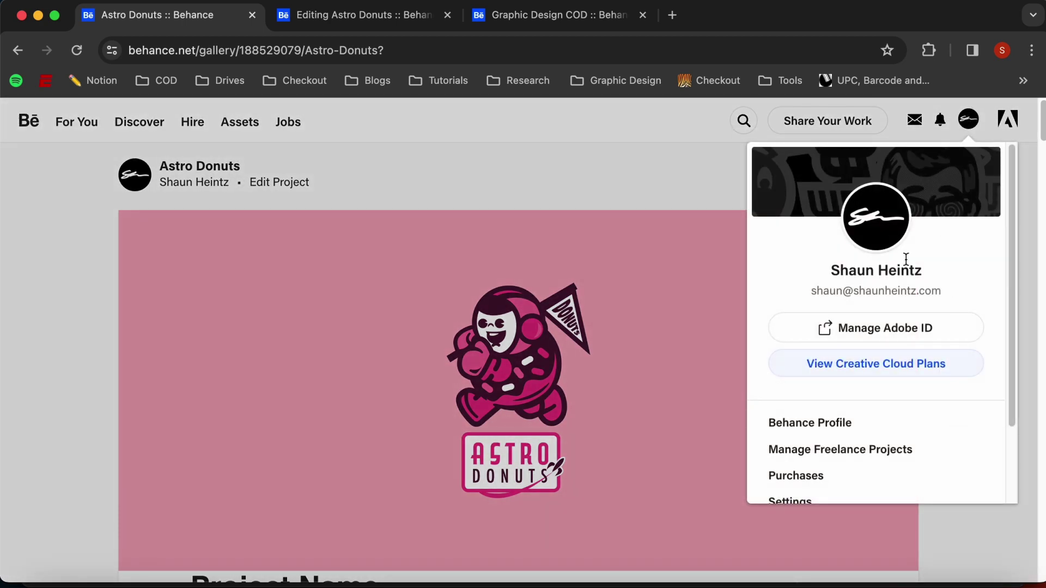
{"action": "left_click", "coordinate": [875, 218]}
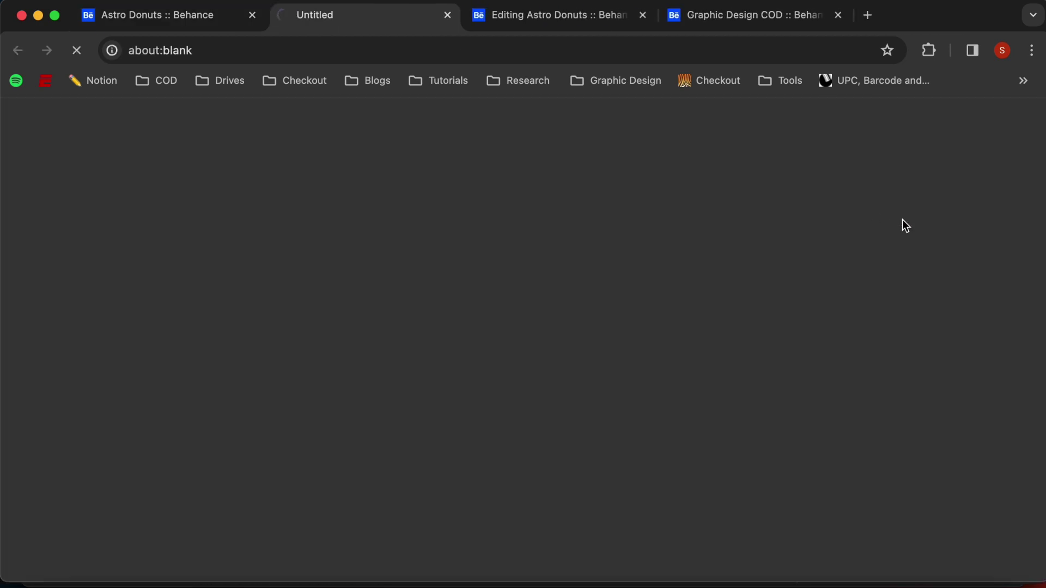
{"action": "scroll", "coordinate": [614, 202], "scroll_direction": "down", "scroll_amount": 7}
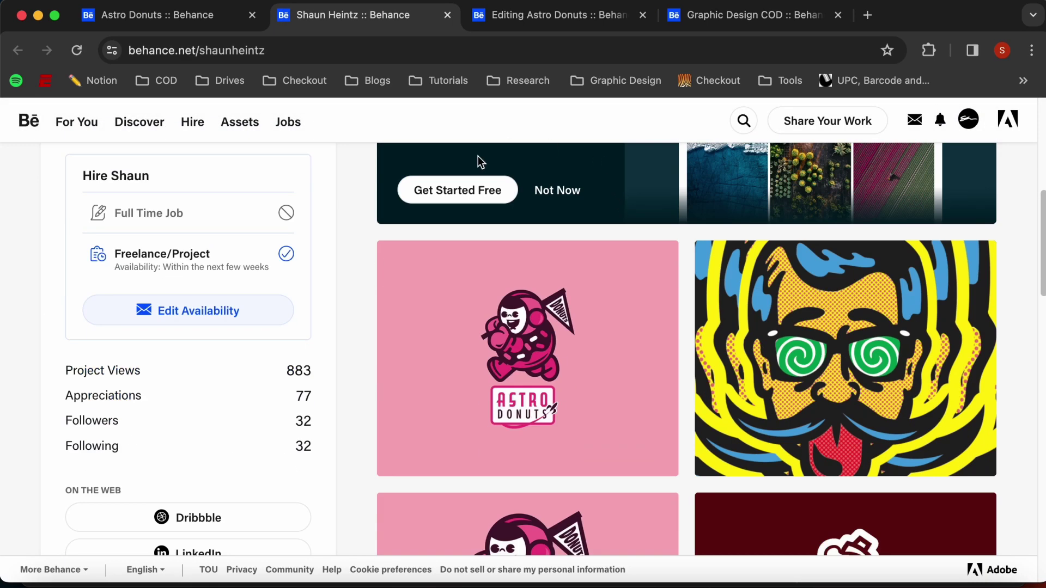
{"action": "mouse_move", "coordinate": [594, 299]}
{"action": "scroll", "coordinate": [561, 349], "scroll_direction": "down", "scroll_amount": 3}
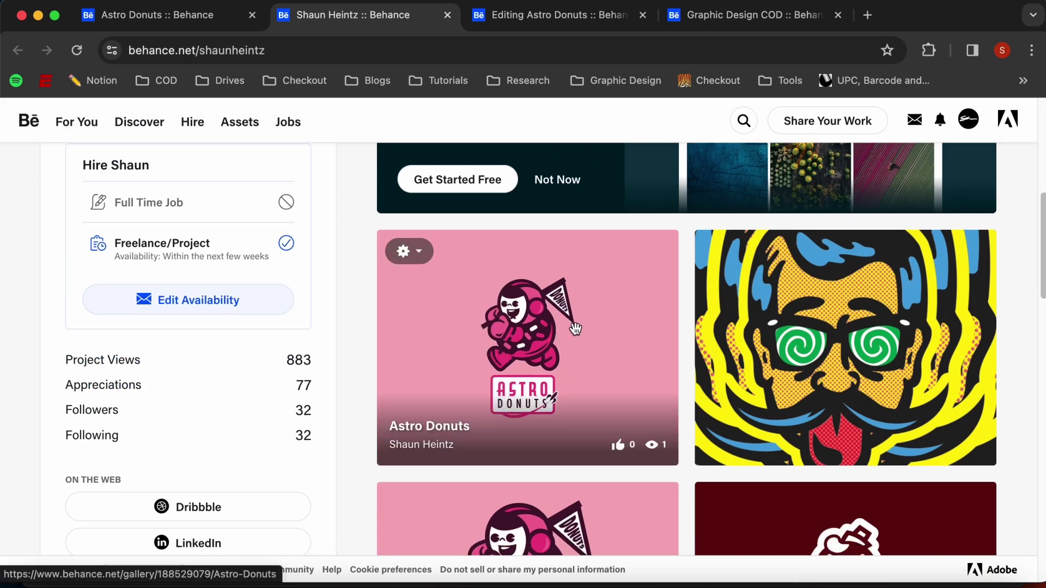
{"action": "scroll", "coordinate": [538, 414], "scroll_direction": "up", "scroll_amount": 2}
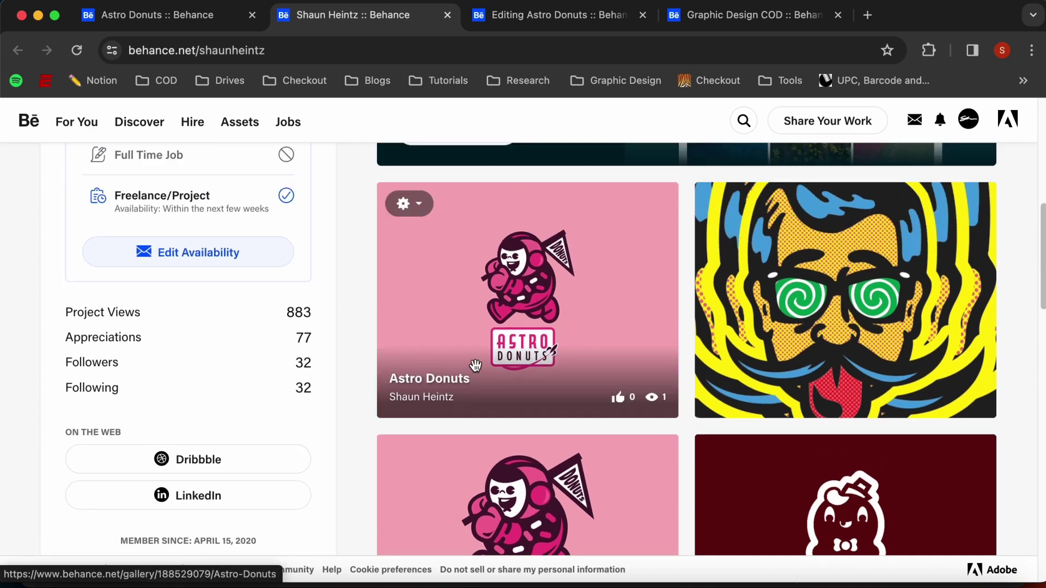
{"action": "scroll", "coordinate": [481, 356], "scroll_direction": "up", "scroll_amount": 4}
{"action": "scroll", "coordinate": [482, 339], "scroll_direction": "down", "scroll_amount": 1}
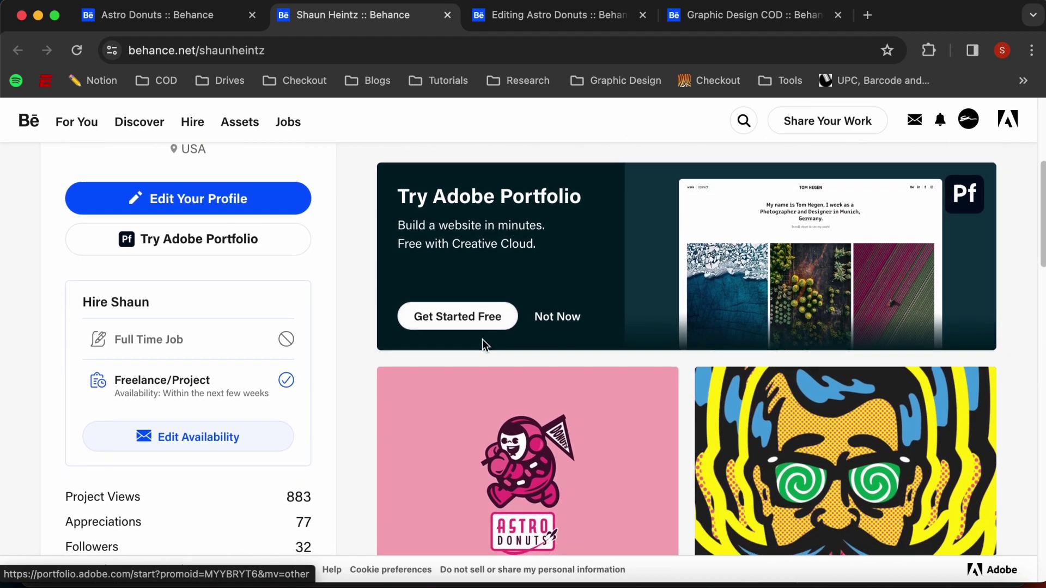